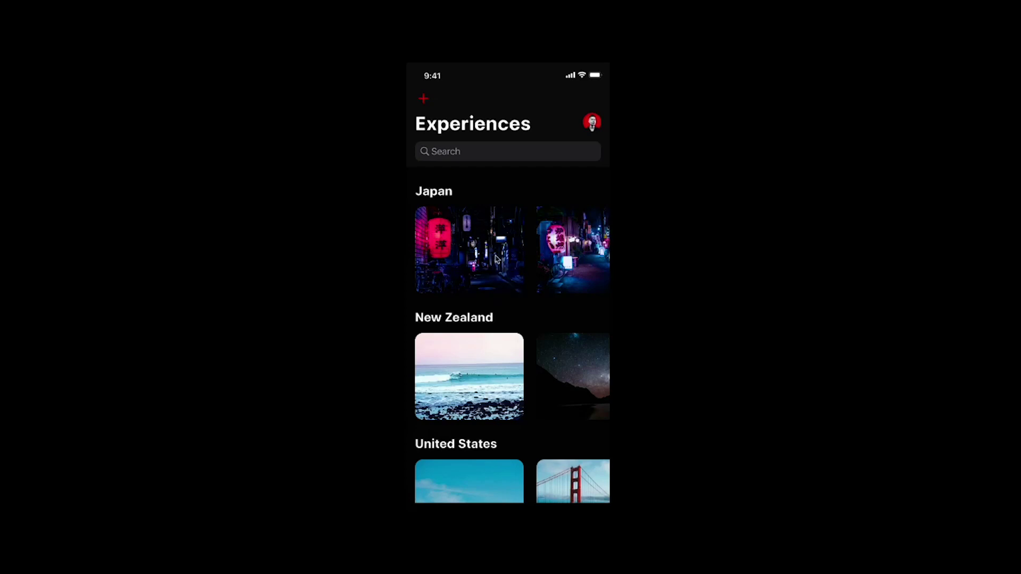
# - Preview the prototype's transition between the Experiences screen and the Japan photo's detail screen with comments
pyautogui.click(495, 259)
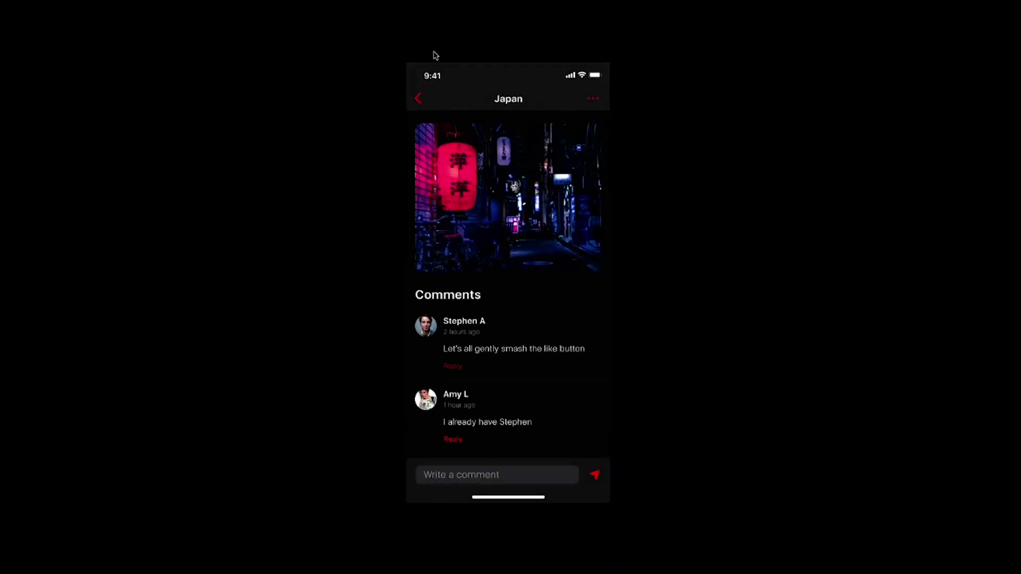
pyautogui.click(410, 100)
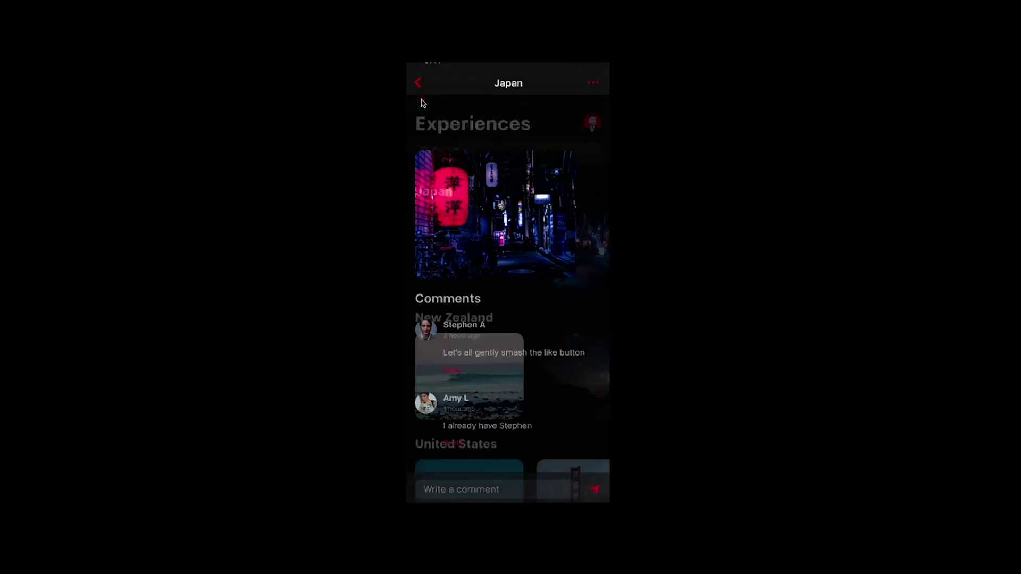
pyautogui.click(464, 248)
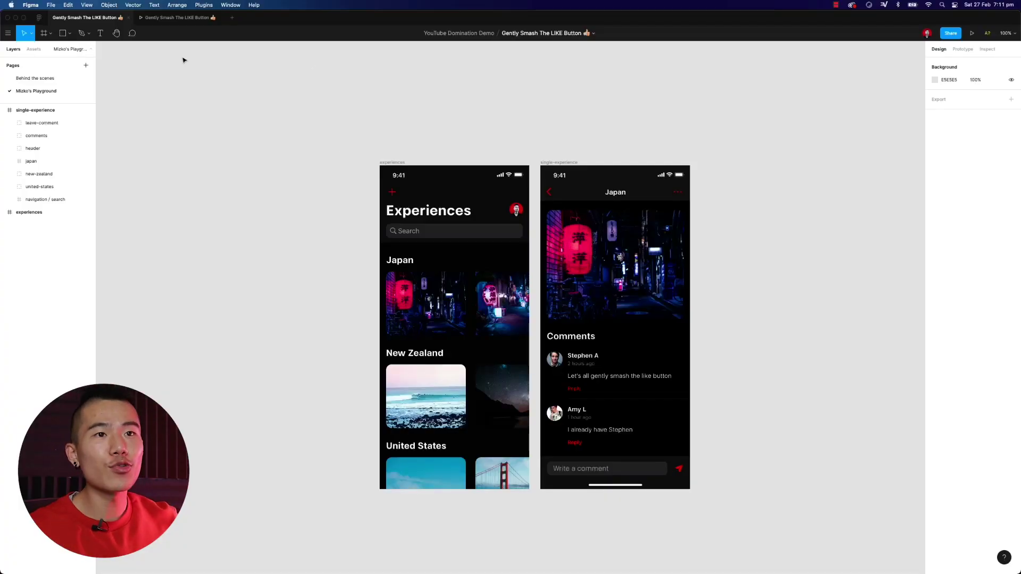
pyautogui.click(175, 18)
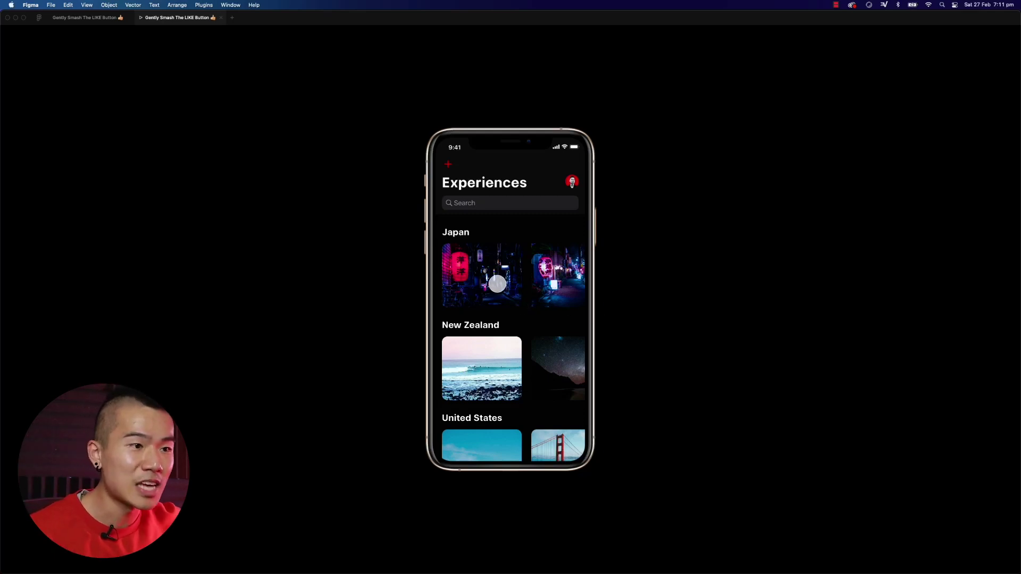
pyautogui.click(506, 290)
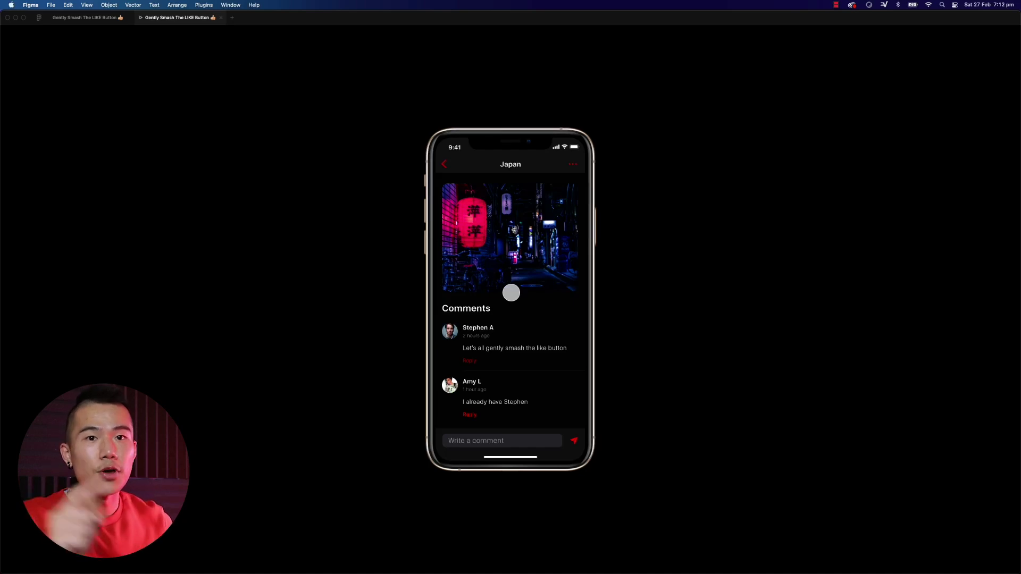
pyautogui.click(505, 260)
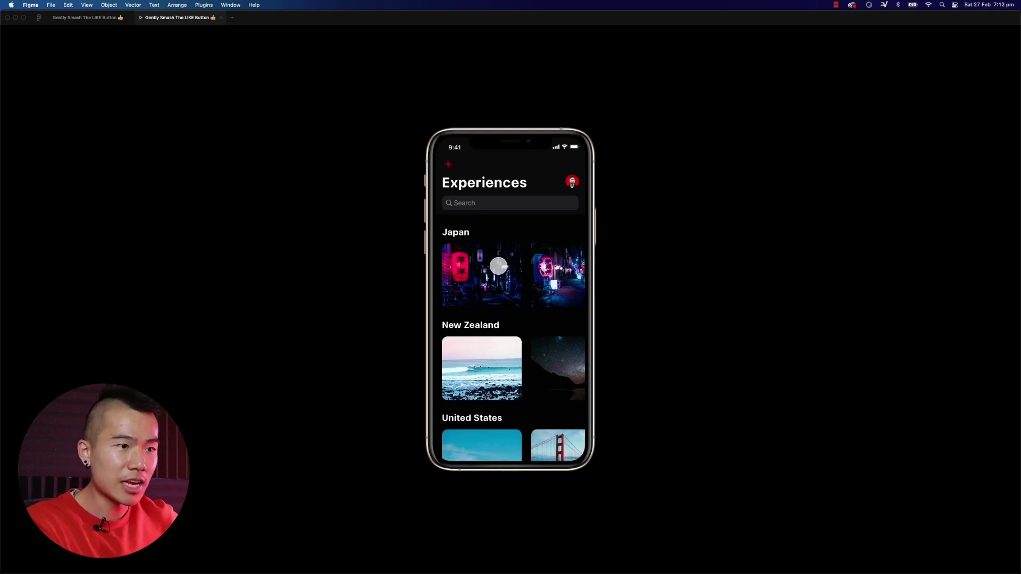
pyautogui.click(498, 266)
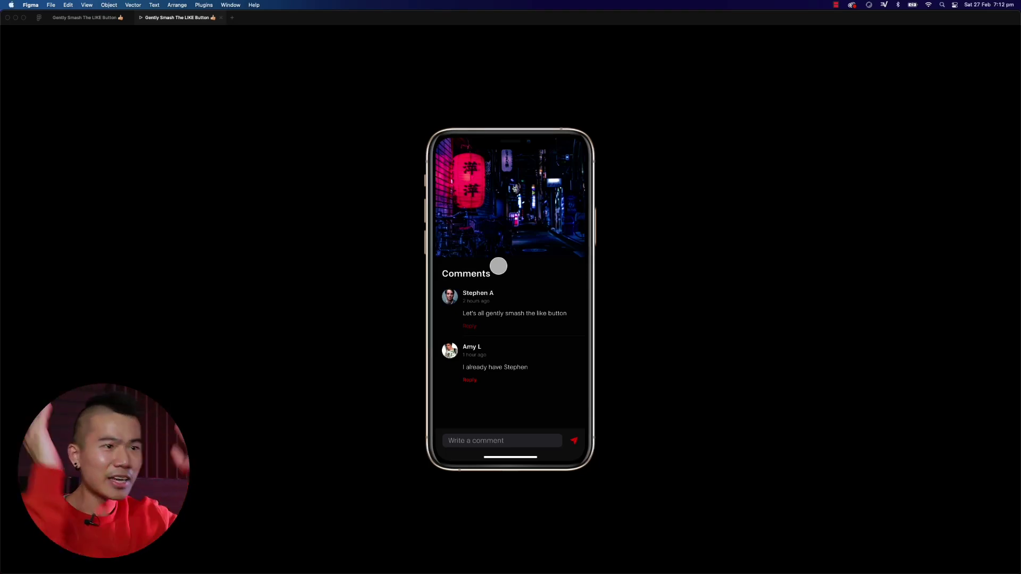
# - In the design file, move the single-experience frame far to the right of the experiences frame, to X 2404
pyautogui.click(98, 20)
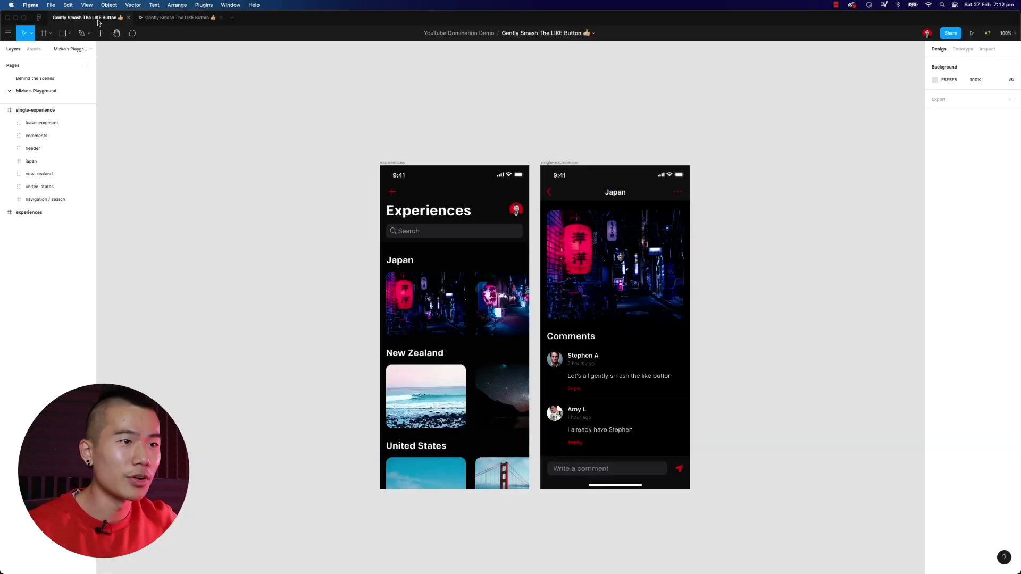
pyautogui.moveTo(619, 129); pyautogui.dragTo(553, 129)
pyautogui.moveTo(372, 162)
pyautogui.mouseDown()
pyautogui.moveTo(333, 162)
pyautogui.moveTo(372, 162)
pyautogui.mouseUp()
pyautogui.click(556, 128)
pyautogui.moveTo(532, 162); pyautogui.dragTo(560, 162)
pyautogui.hotkey('ctrl', 'z')
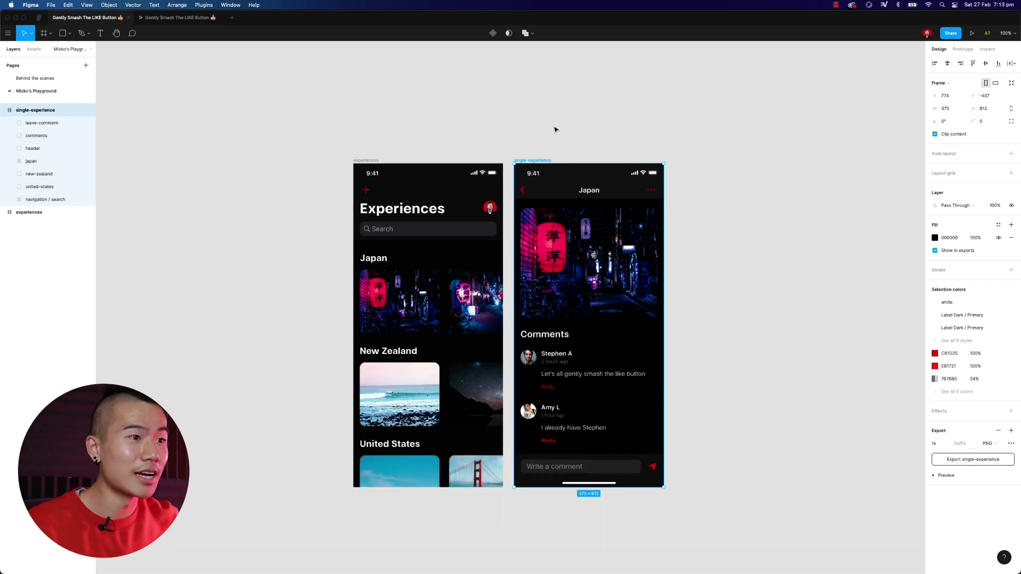
pyautogui.press('-')
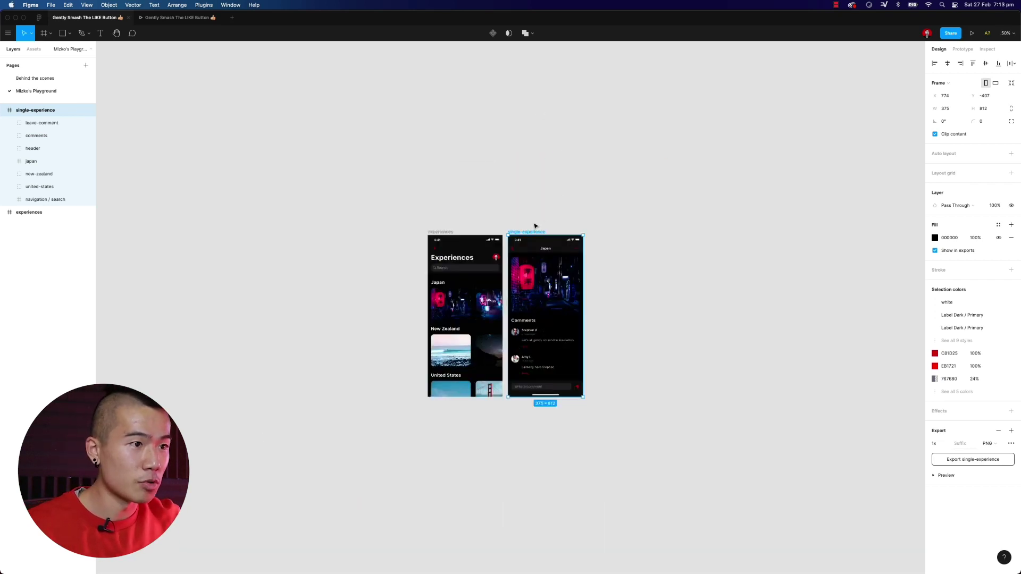
pyautogui.moveTo(531, 232); pyautogui.dragTo(855, 234)
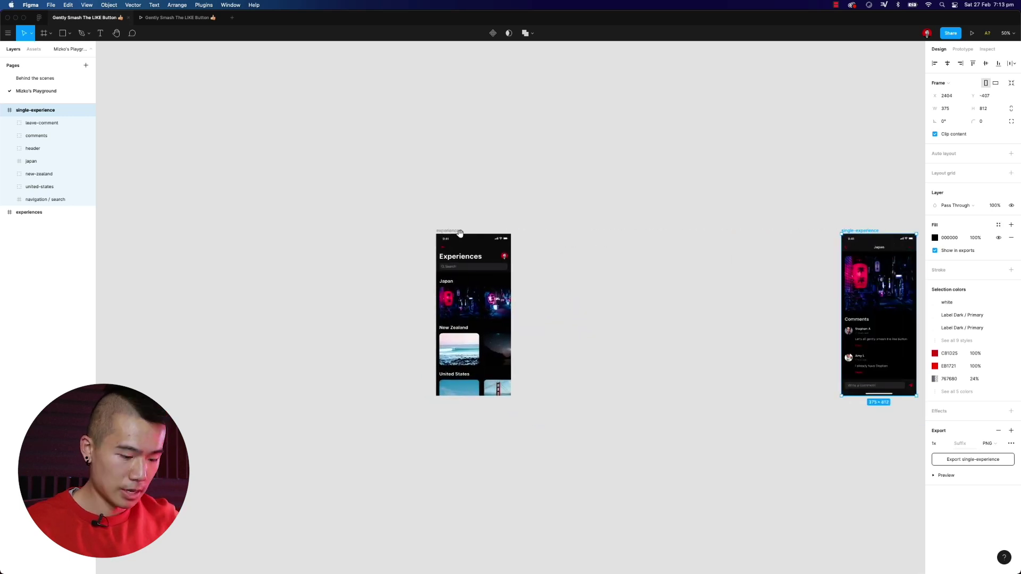
# - Select the experiences frame and expand it to list its layers
pyautogui.press('+')
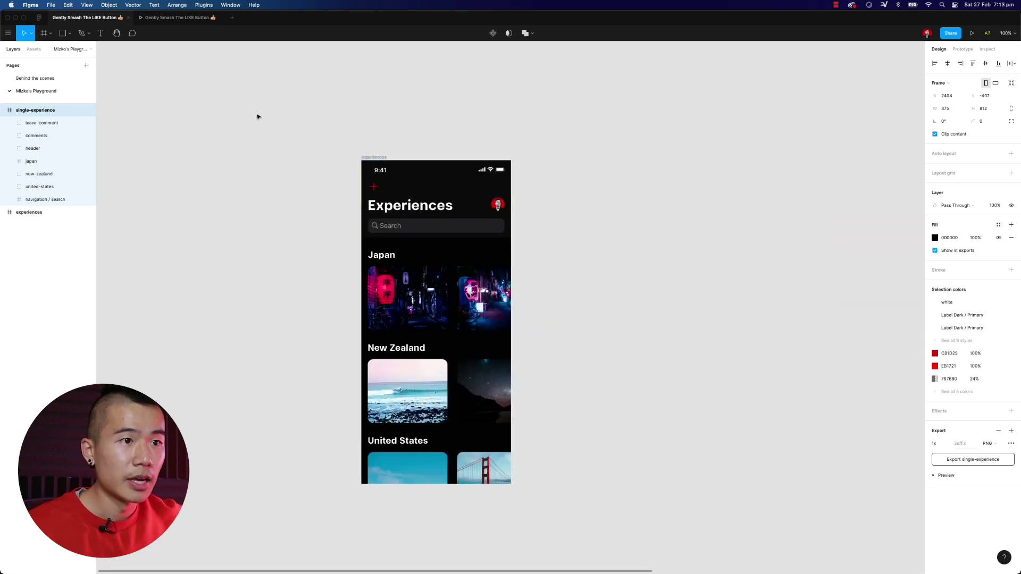
pyautogui.click(322, 99)
pyautogui.scroll(-1, 338, 100)
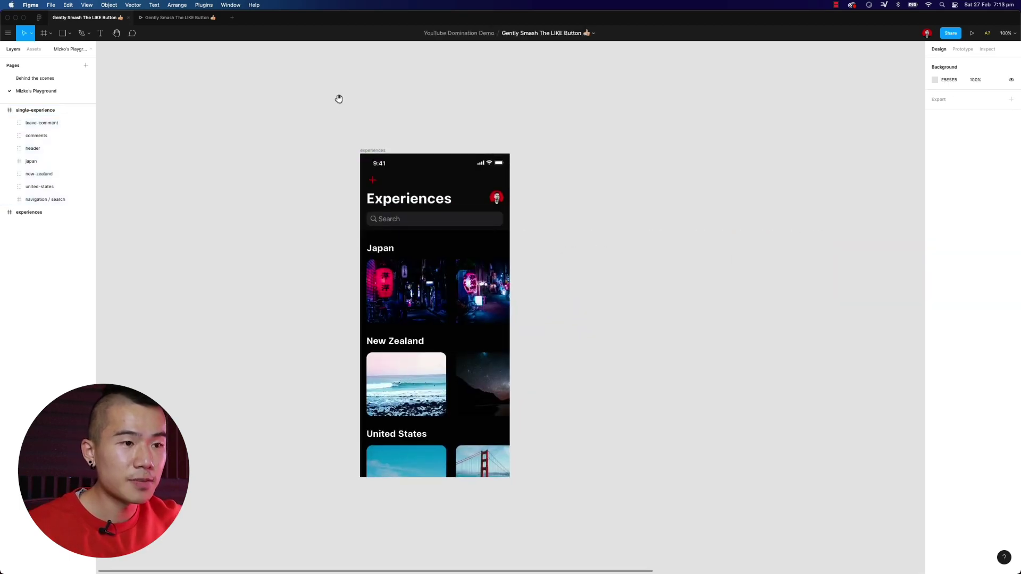
pyautogui.click(372, 150)
pyautogui.click(2, 212)
pyautogui.click(3, 212)
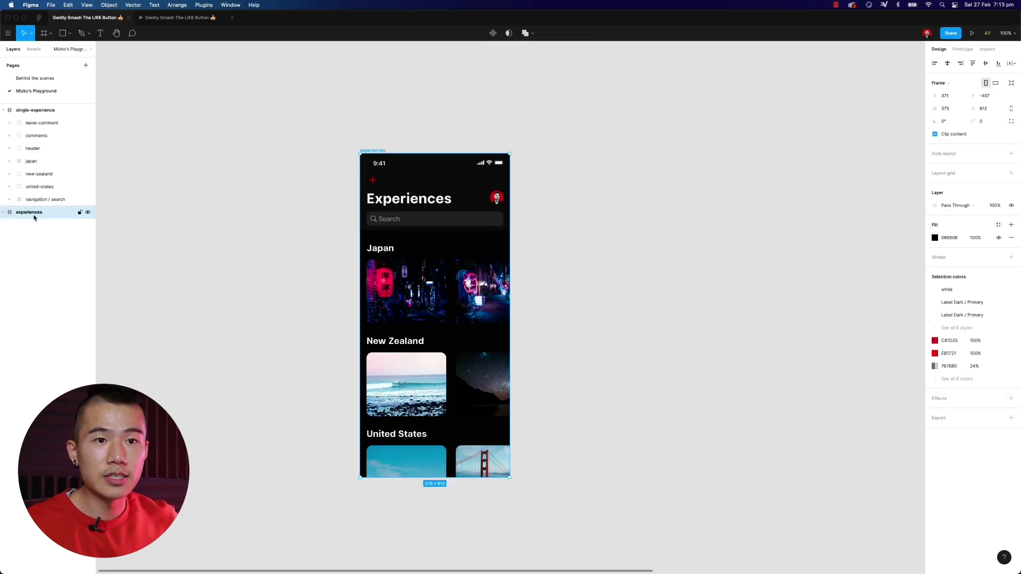
pyautogui.click(3, 212)
pyautogui.click(9, 263)
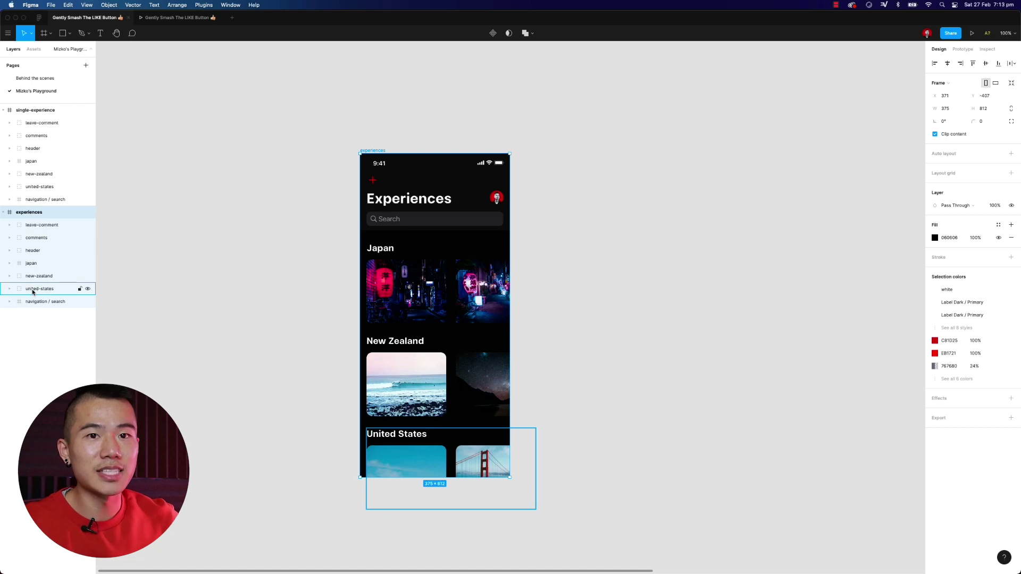
# - Inspect the experiences frame's layers one by one, from navigation / search and the country sections up to header, comments and leave-comment
pyautogui.click(44, 302)
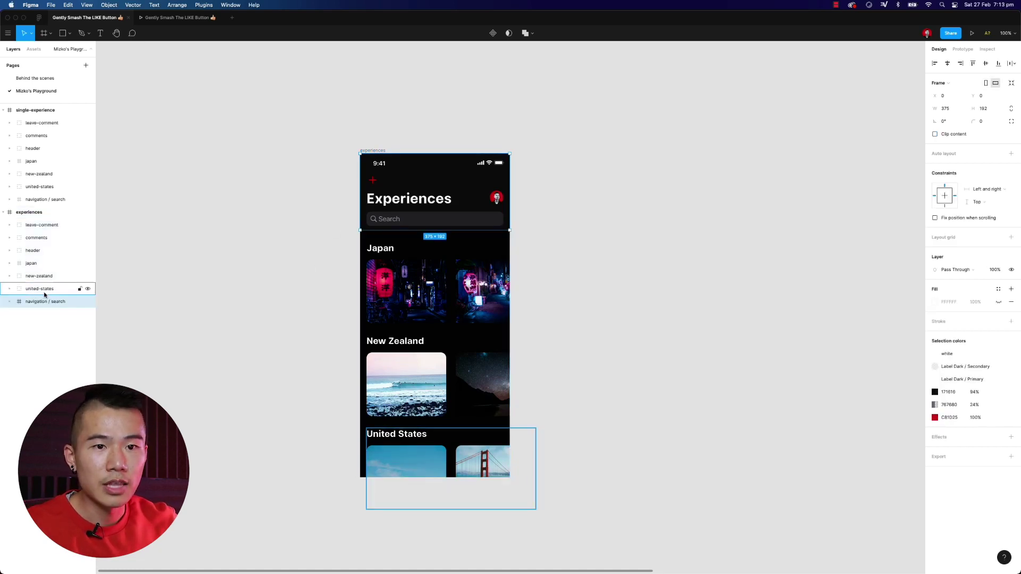
pyautogui.click(38, 289)
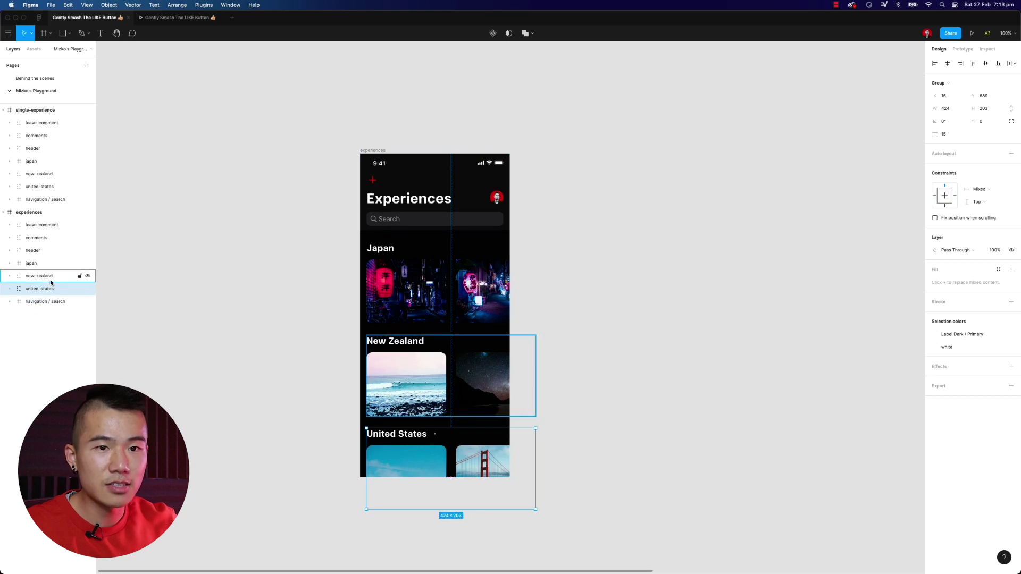
pyautogui.click(50, 277)
pyautogui.click(40, 264)
pyautogui.click(44, 251)
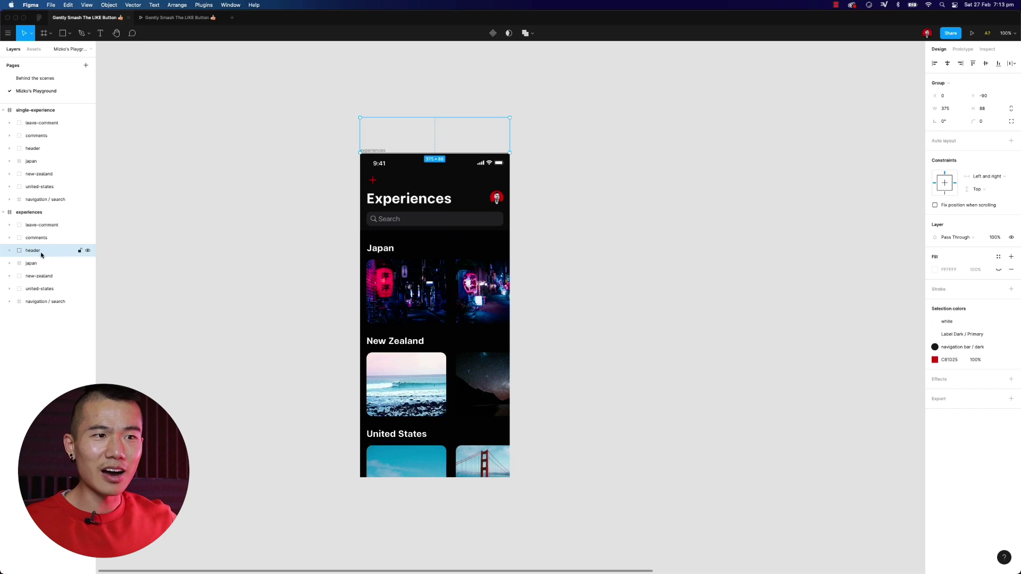
pyautogui.click(64, 239)
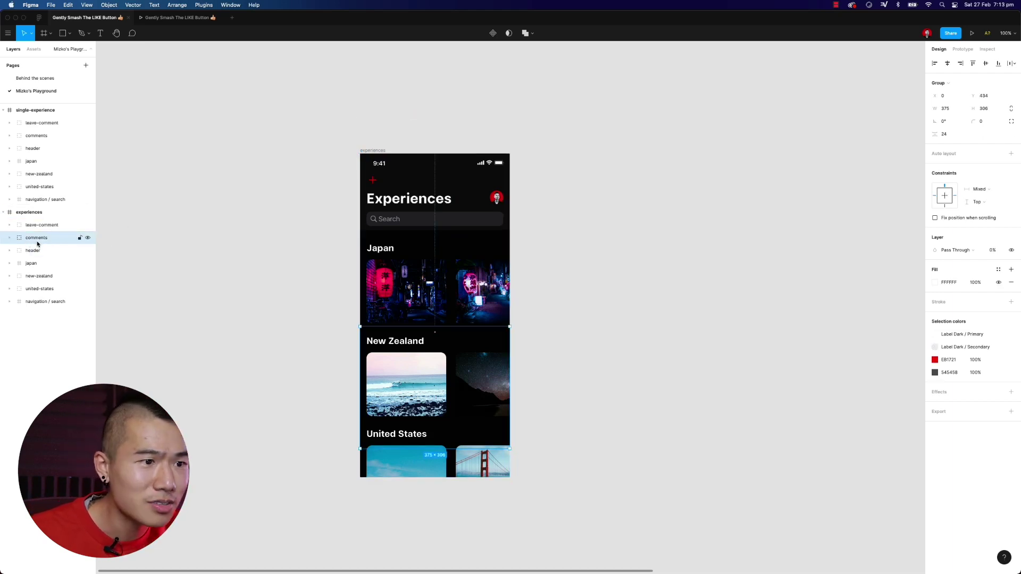
pyautogui.click(35, 226)
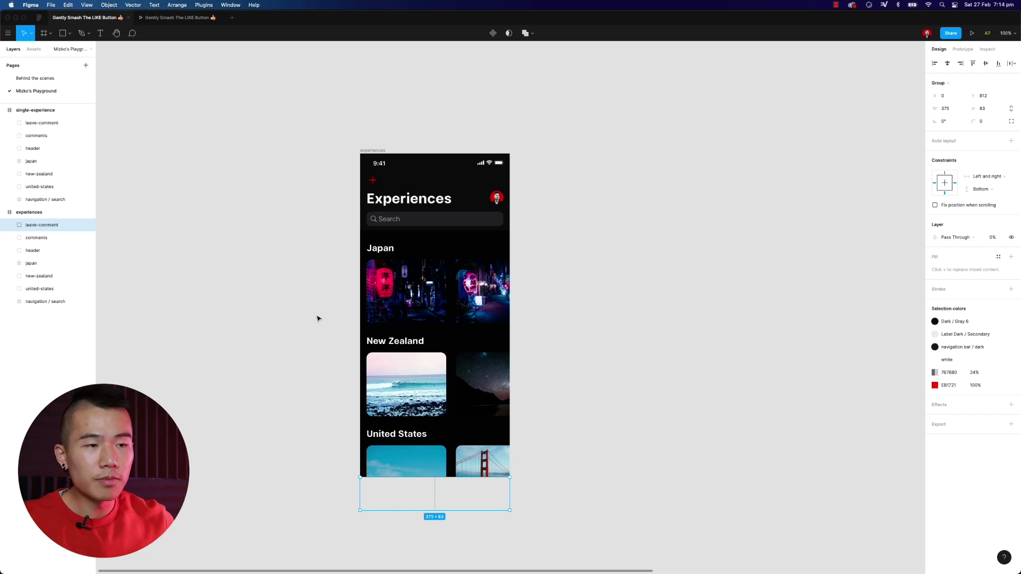
pyautogui.click(410, 295)
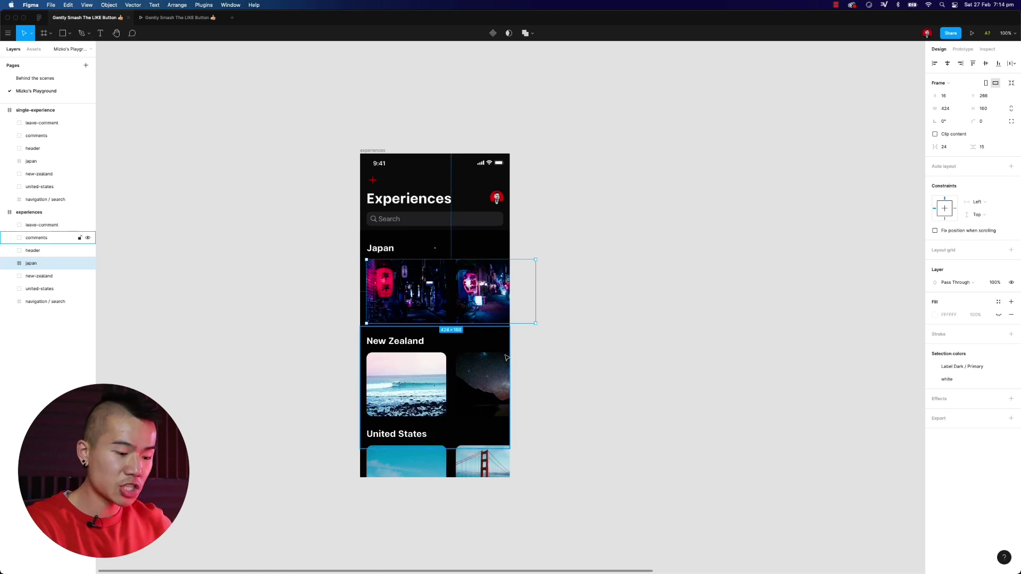
pyautogui.press('Delete')
pyautogui.press('super+z')
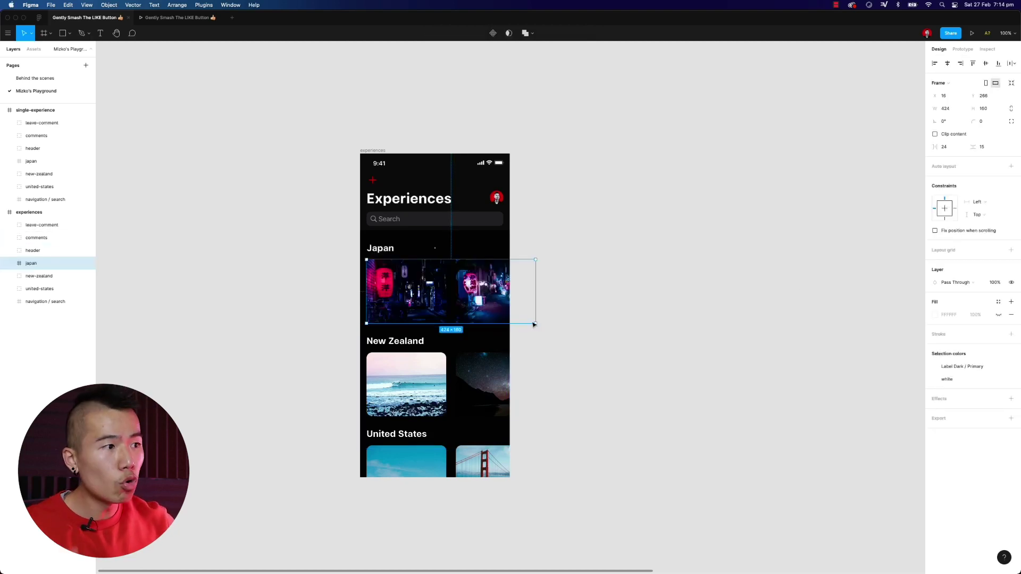
pyautogui.click(740, 327)
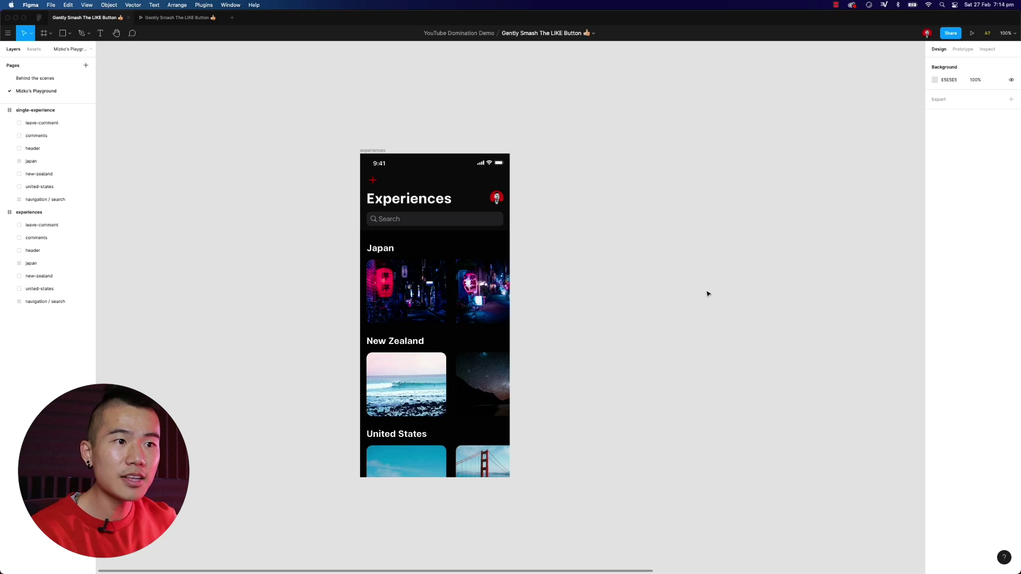
# - Duplicate the experiences frame, placing the copy beside the original
pyautogui.click(37, 212)
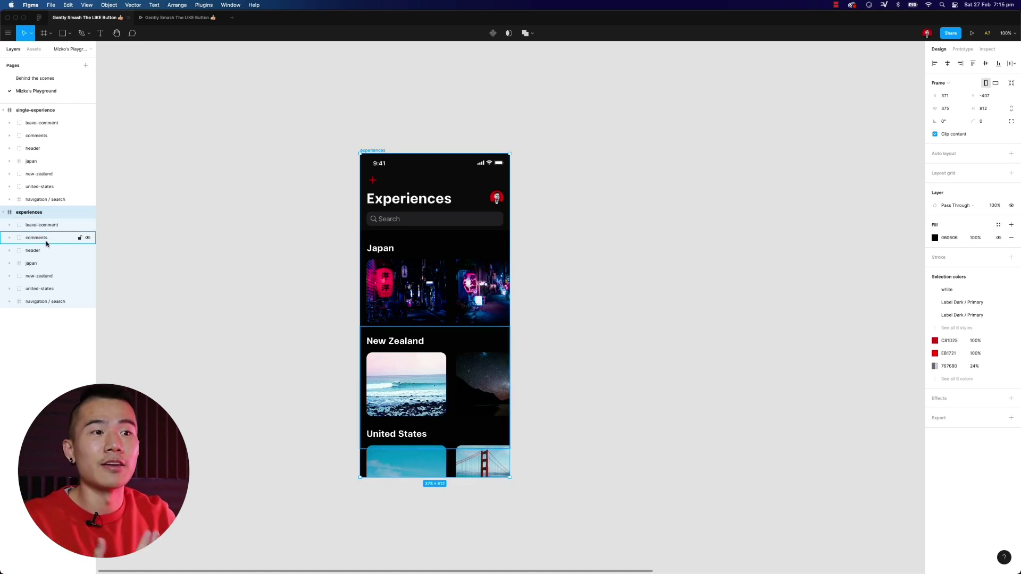
pyautogui.click(223, 197)
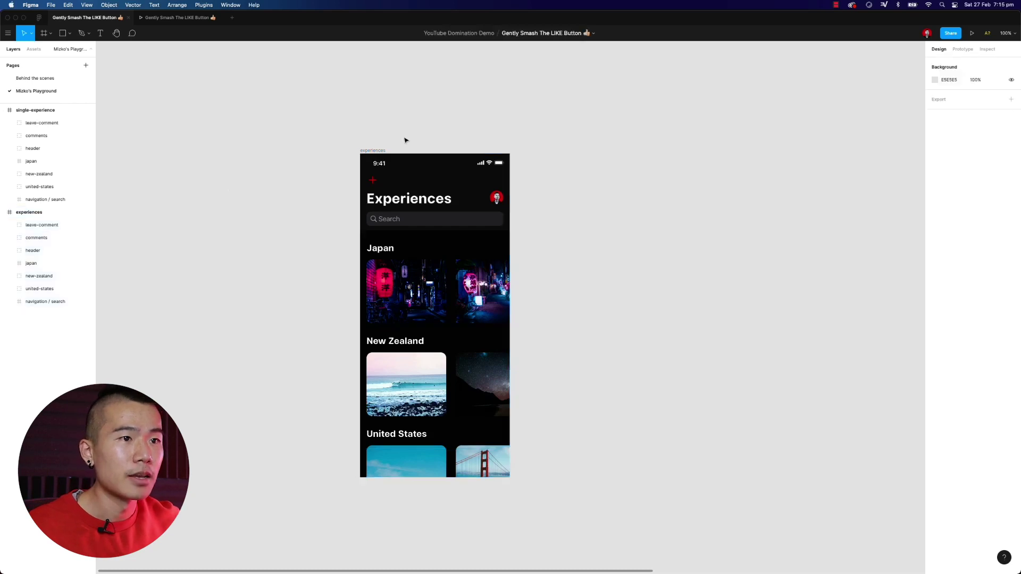
pyautogui.click(381, 154)
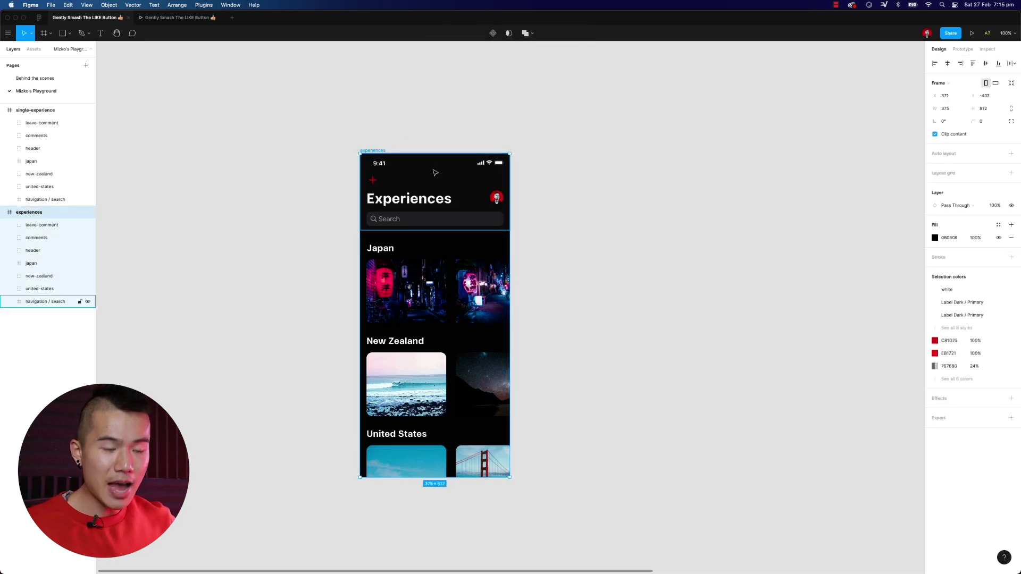
pyautogui.press('super+d')
pyautogui.moveTo(471, 118); pyautogui.dragTo(355, 139)
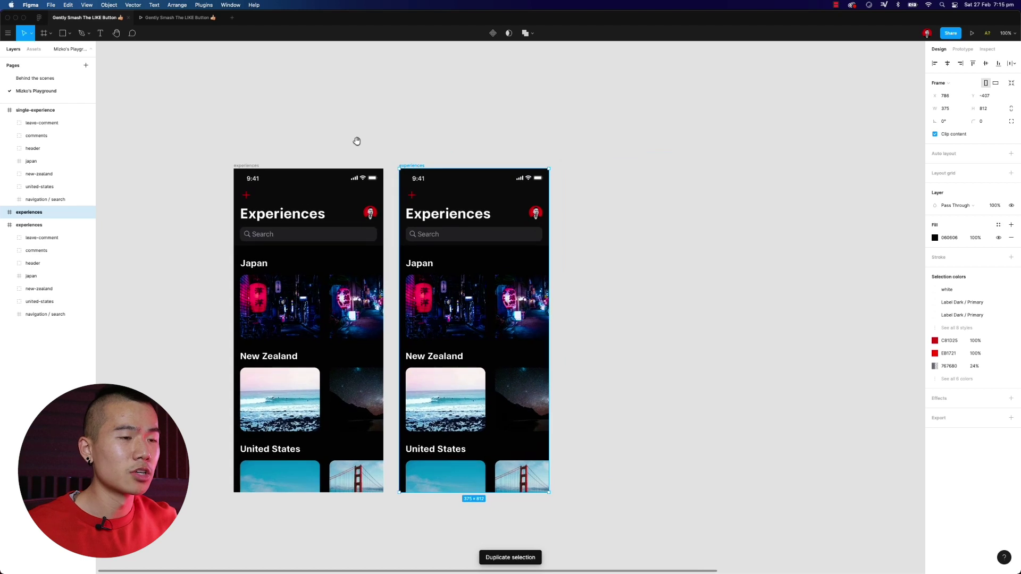
# - Set the opacity of the navigation / search and japan layers in the duplicated frame to 0%
pyautogui.click(468, 229)
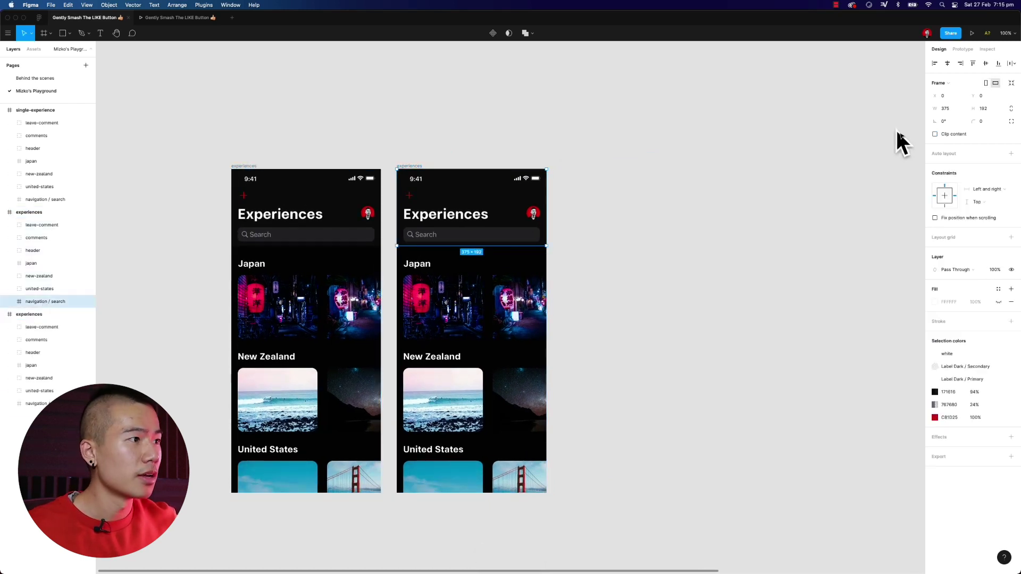
pyautogui.click(994, 269)
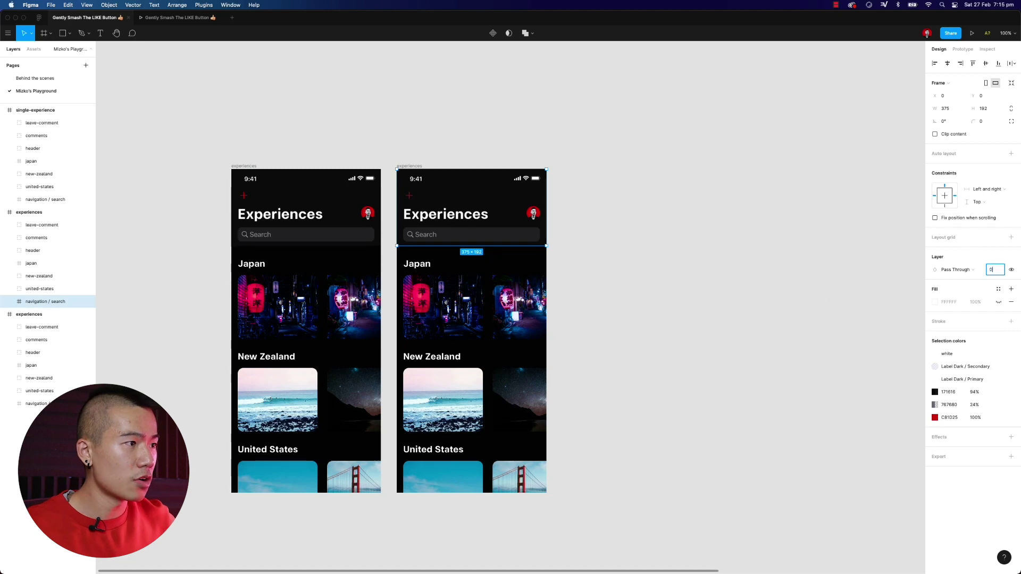
pyautogui.write('0')
pyautogui.press('Return')
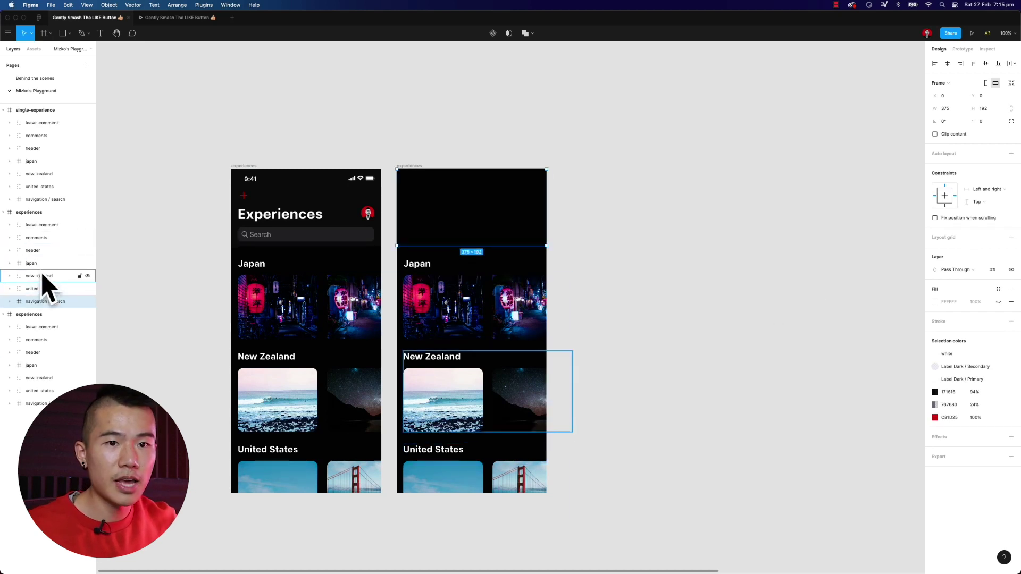
pyautogui.click(47, 263)
pyautogui.click(995, 282)
pyautogui.write('0')
pyautogui.press('Return')
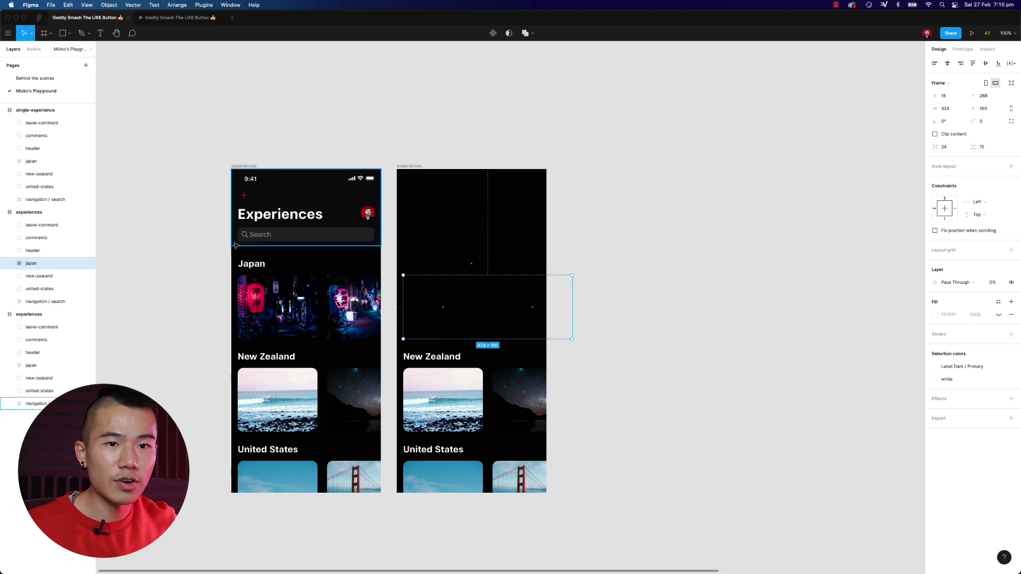
# - Set the opacity of the new-zealand and united-states groups in the duplicated frame to 0%
pyautogui.click(38, 276)
pyautogui.click(992, 250)
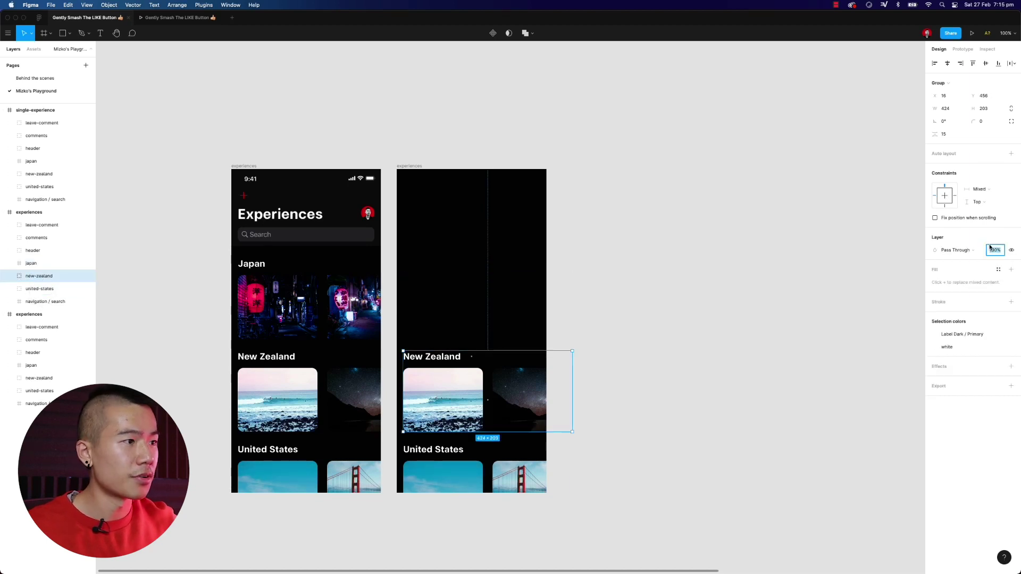
pyautogui.write('0')
pyautogui.press('Return')
pyautogui.click(536, 483)
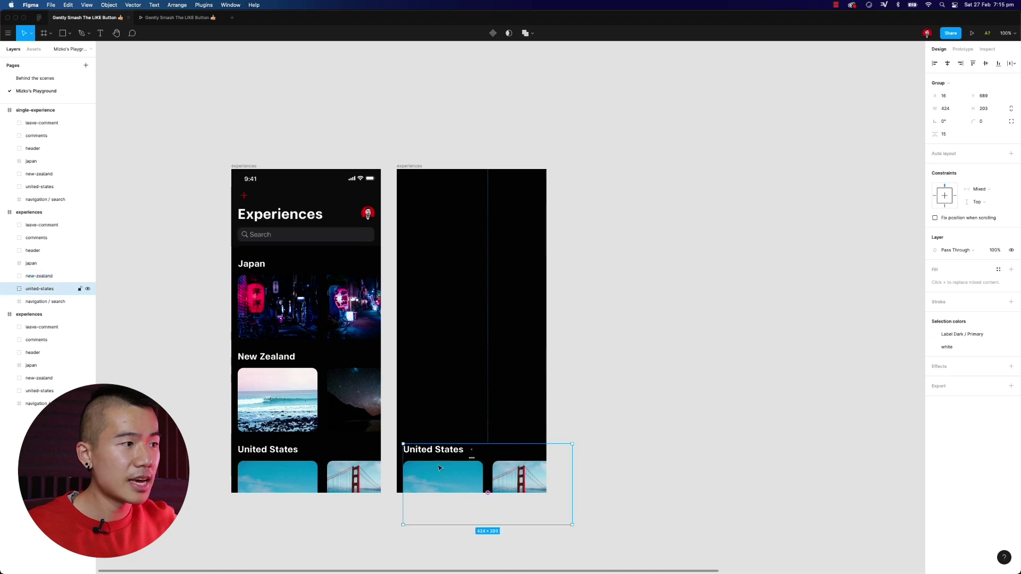
pyautogui.click(993, 254)
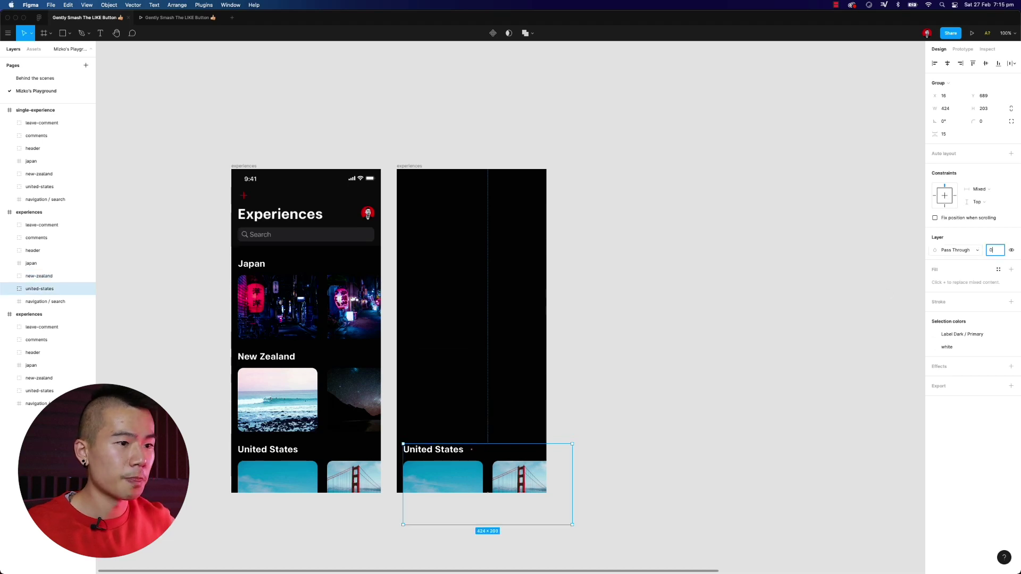
pyautogui.write('0')
pyautogui.press('Return')
pyautogui.click(767, 183)
pyautogui.moveTo(757, 181); pyautogui.dragTo(669, 171)
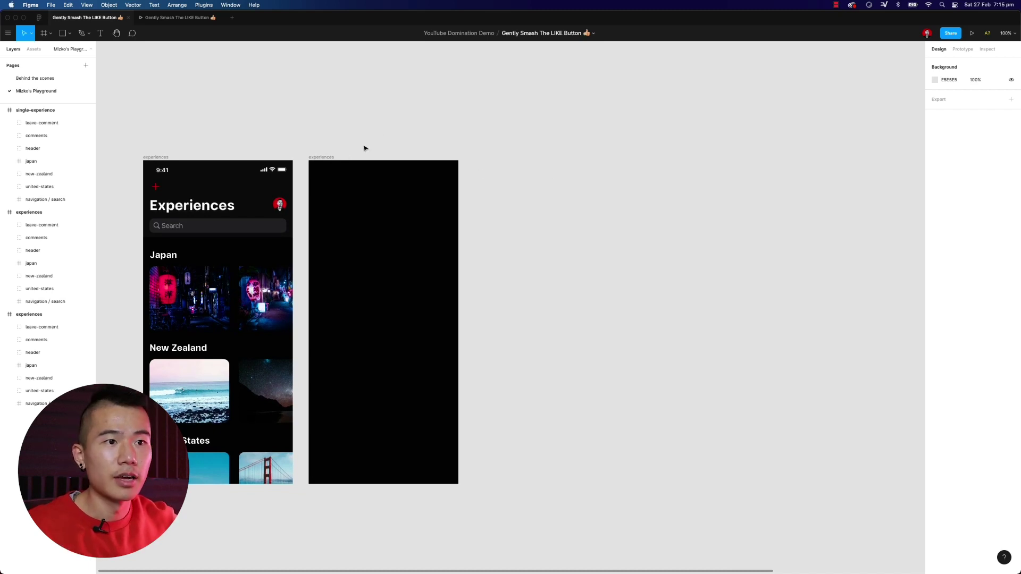
# - Duplicate the blanked-out experiences frame, placing the copy beside it
pyautogui.click(330, 158)
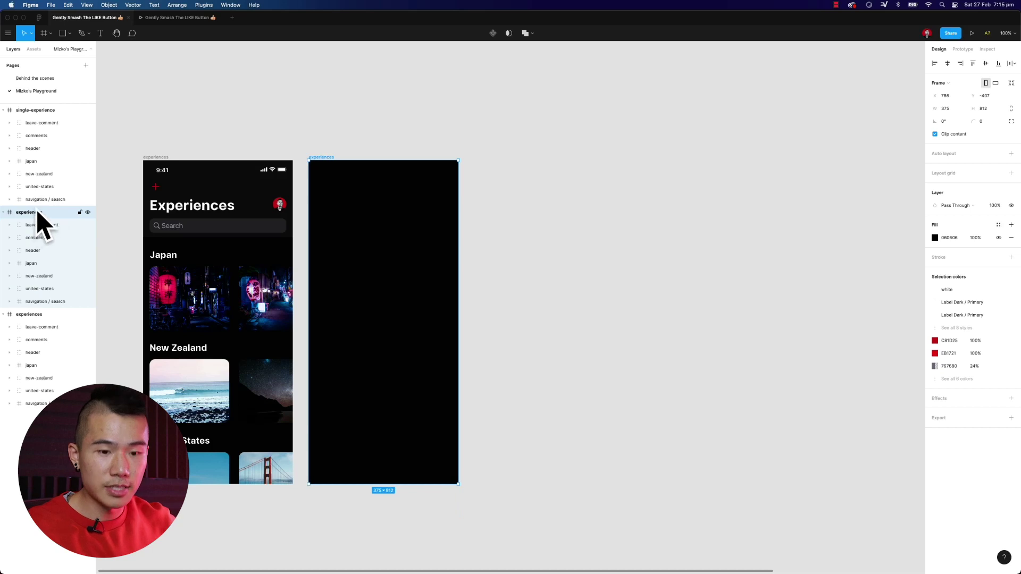
pyautogui.press('super+d')
pyautogui.moveTo(510, 134); pyautogui.dragTo(392, 128)
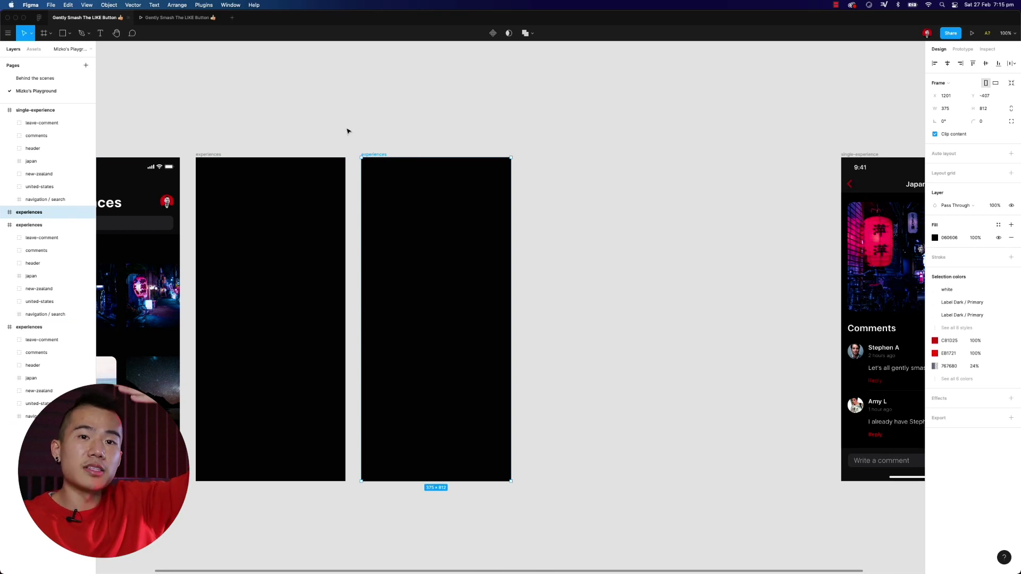
# - Align the header group to the top edge inside the newly duplicated experiences frame
pyautogui.click(4, 212)
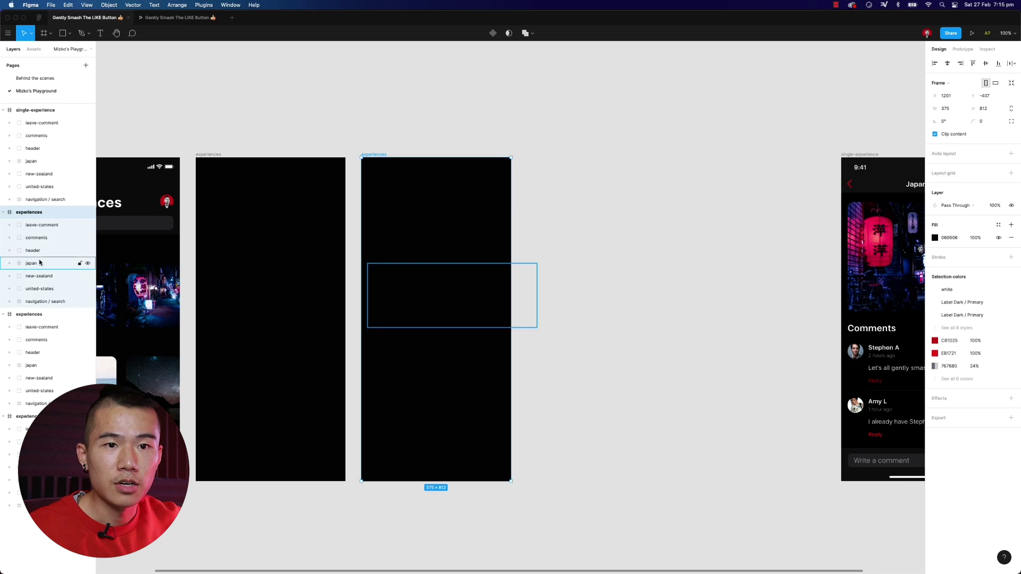
pyautogui.click(42, 251)
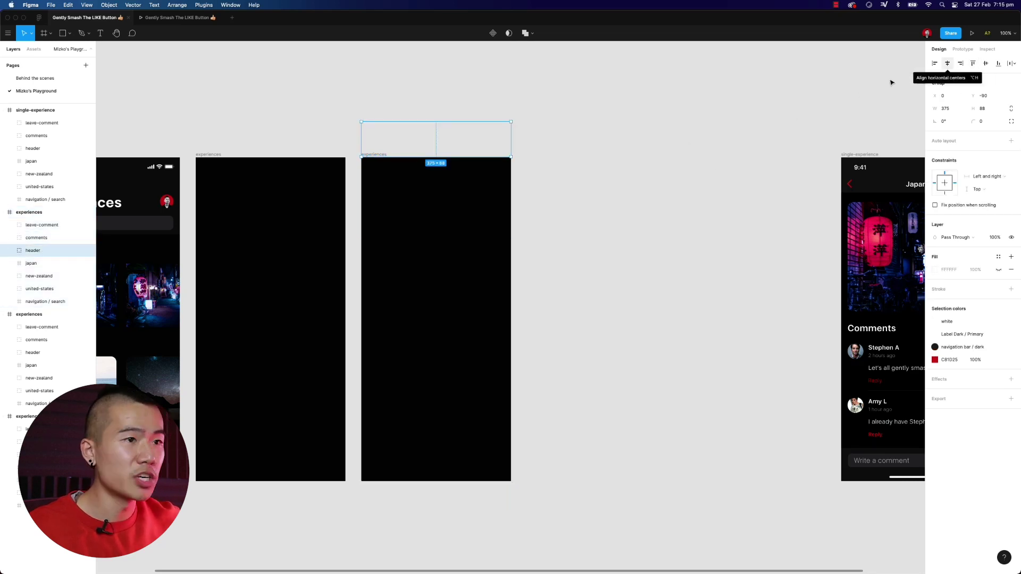
pyautogui.moveTo(445, 137); pyautogui.dragTo(445, 157)
pyautogui.press('super+z')
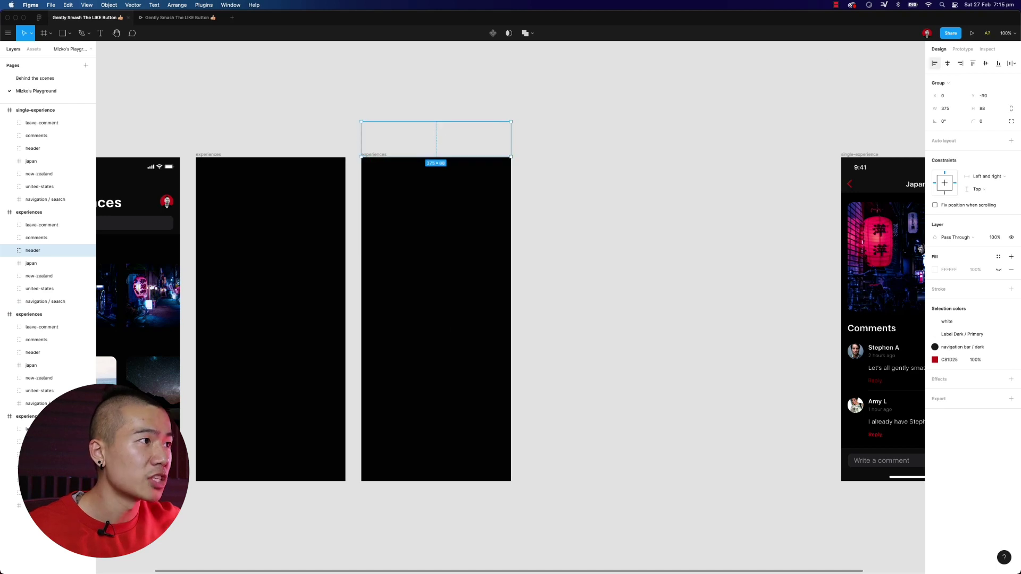
pyautogui.click(973, 64)
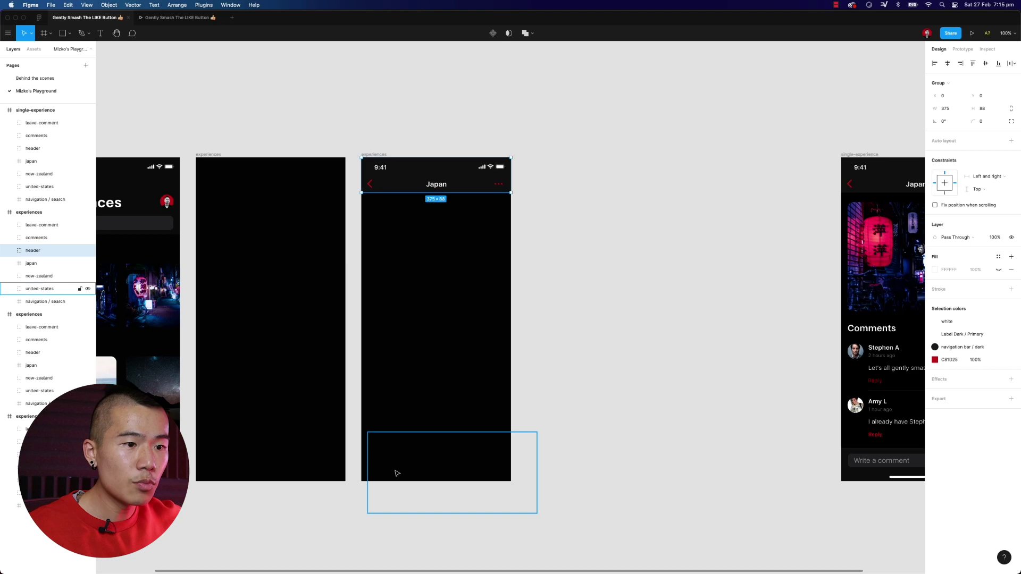
# - Set the leave-comment group's opacity to 100% and align it to the bottom edge of the third experiences frame
pyautogui.click(43, 227)
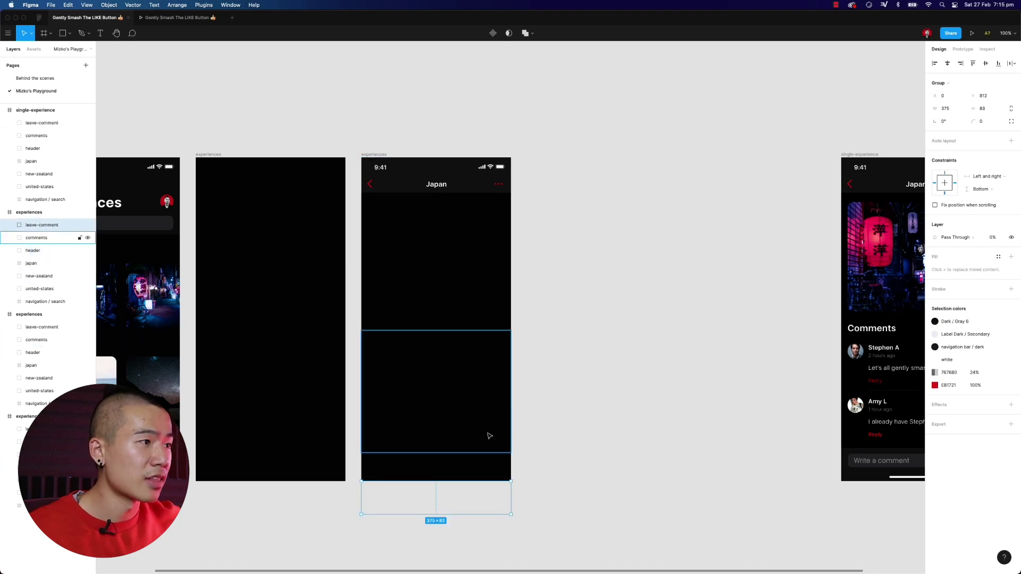
pyautogui.click(992, 238)
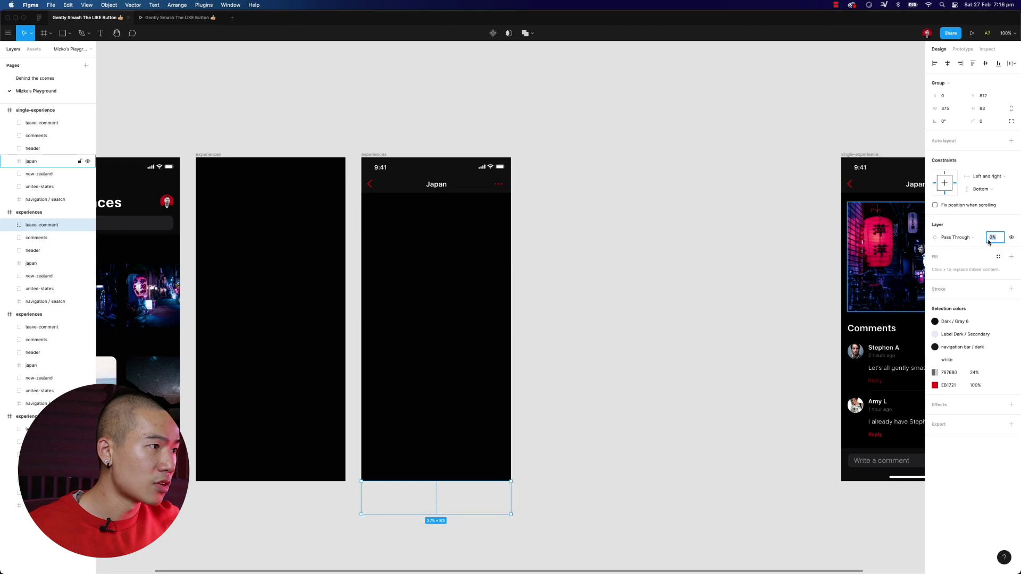
pyautogui.write('100')
pyautogui.press('Return')
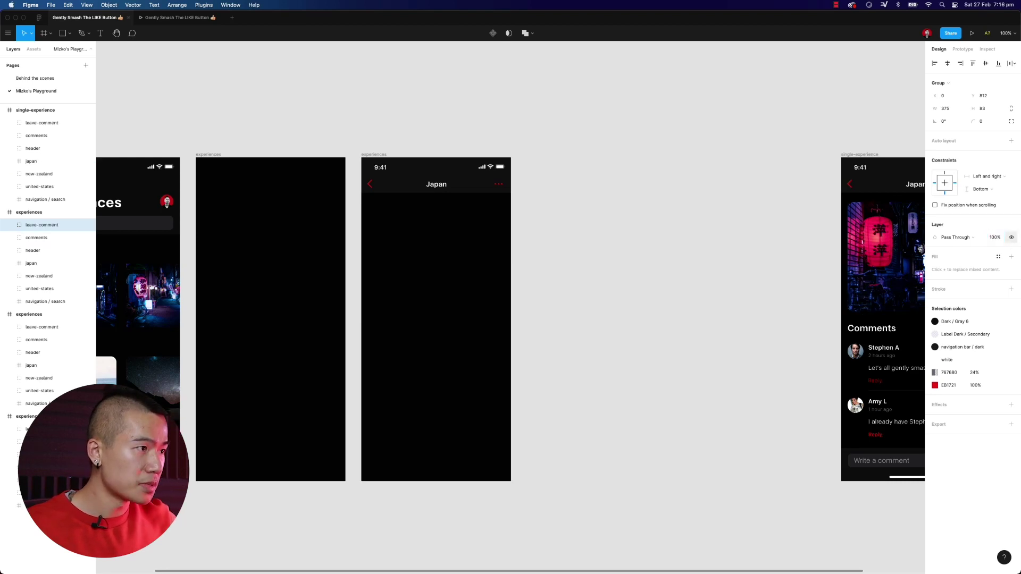
pyautogui.click(998, 65)
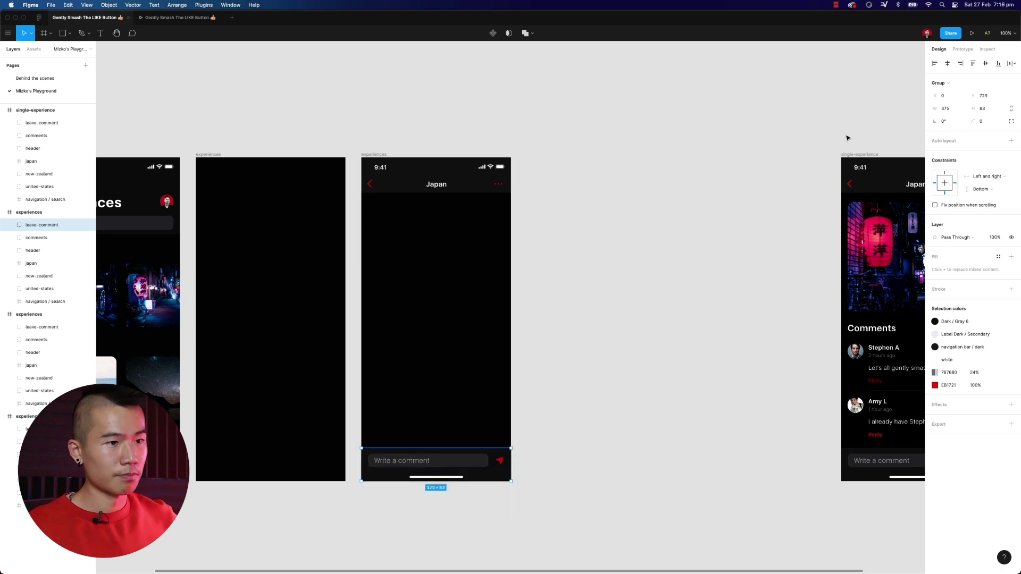
# - Review the three experiences frames side by side, from the full screen to the version with header and comment bar
pyautogui.click(662, 219)
pyautogui.hscroll(-5, 616, 233)
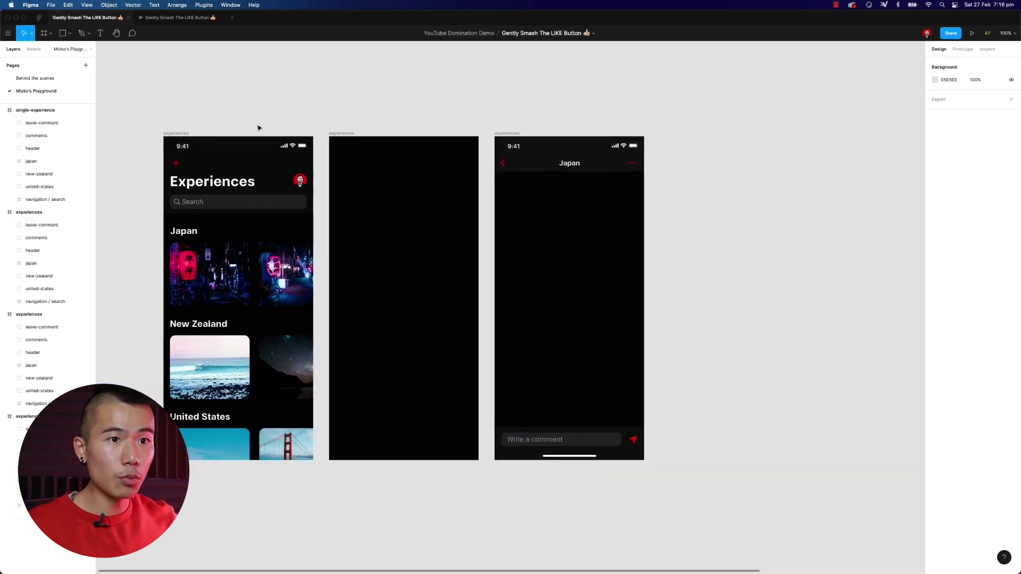
pyautogui.moveTo(139, 97); pyautogui.dragTo(684, 497)
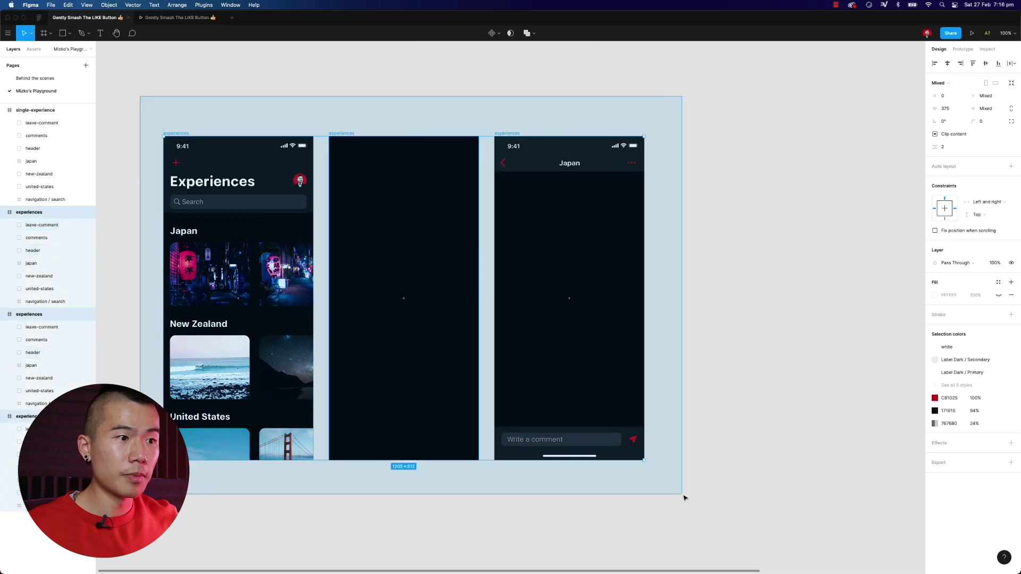
pyautogui.hscroll(1, 578, 336)
pyautogui.hscroll(5, 578, 336)
pyautogui.hscroll(-5, 433, 342)
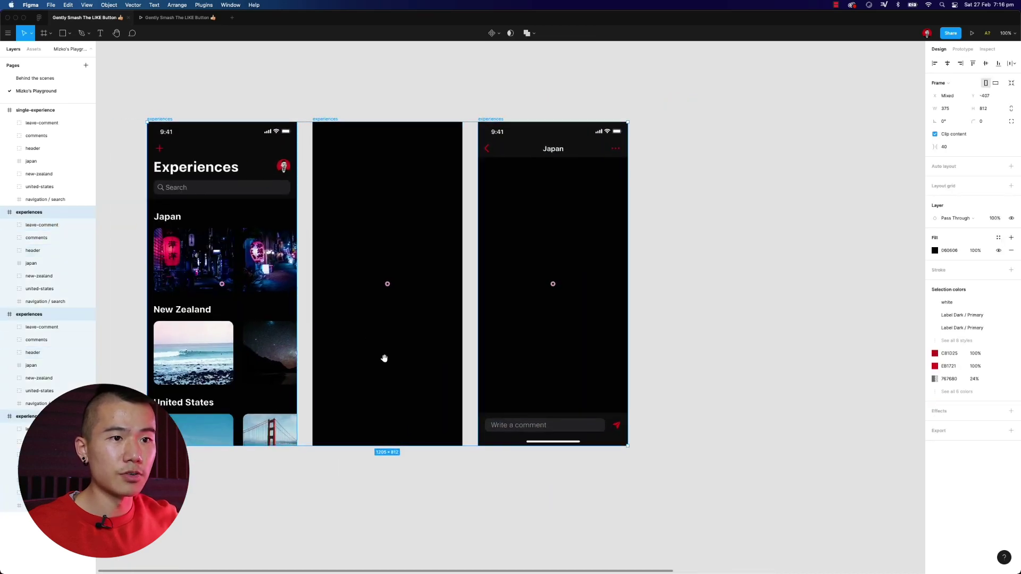
pyautogui.press('Escape')
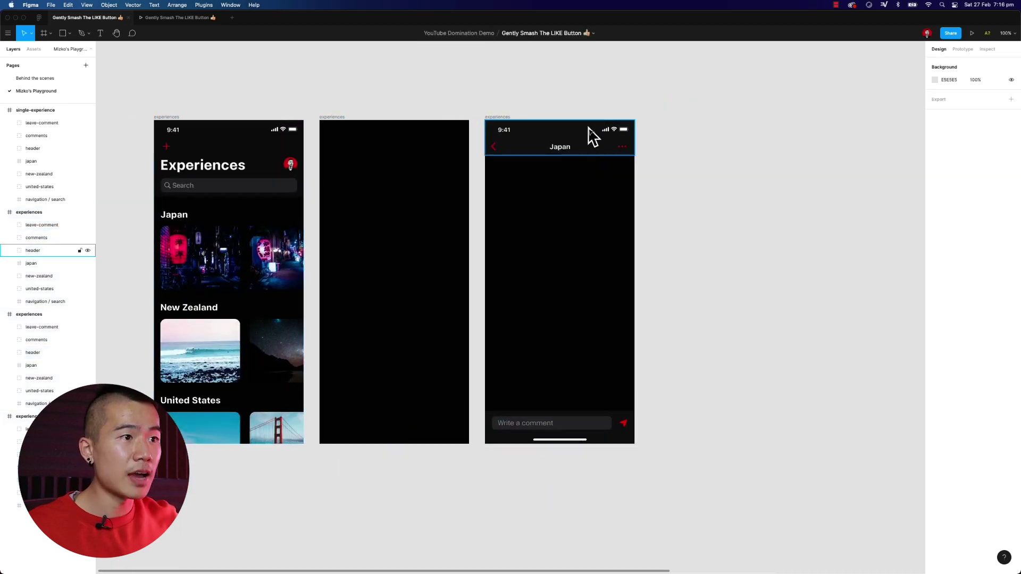
# - Duplicate the experiences frame that holds the Japan header and comment bar, placing the copy beside it
pyautogui.moveTo(720, 349); pyautogui.dragTo(635, 362)
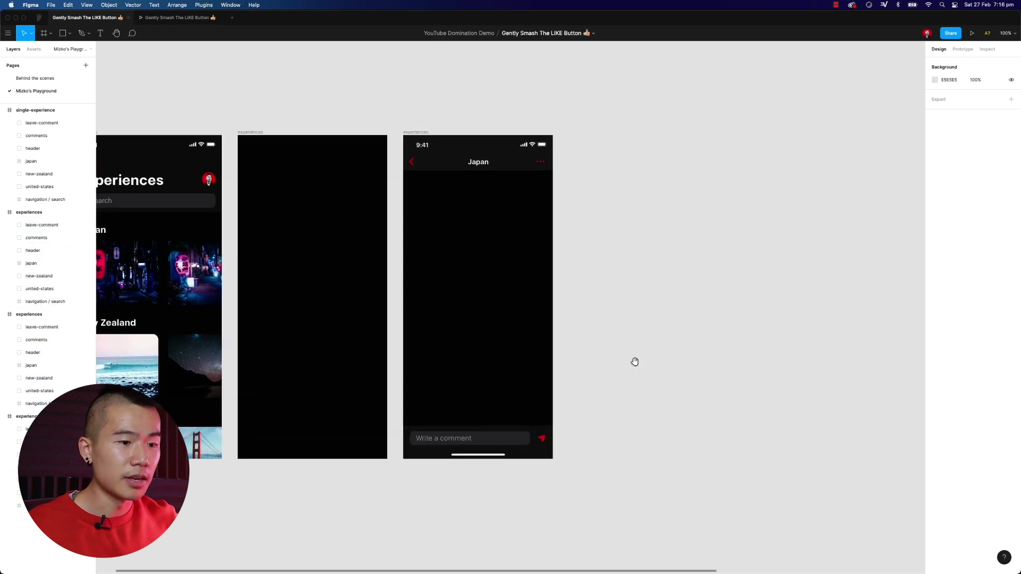
pyautogui.hscroll(3, 573, 274)
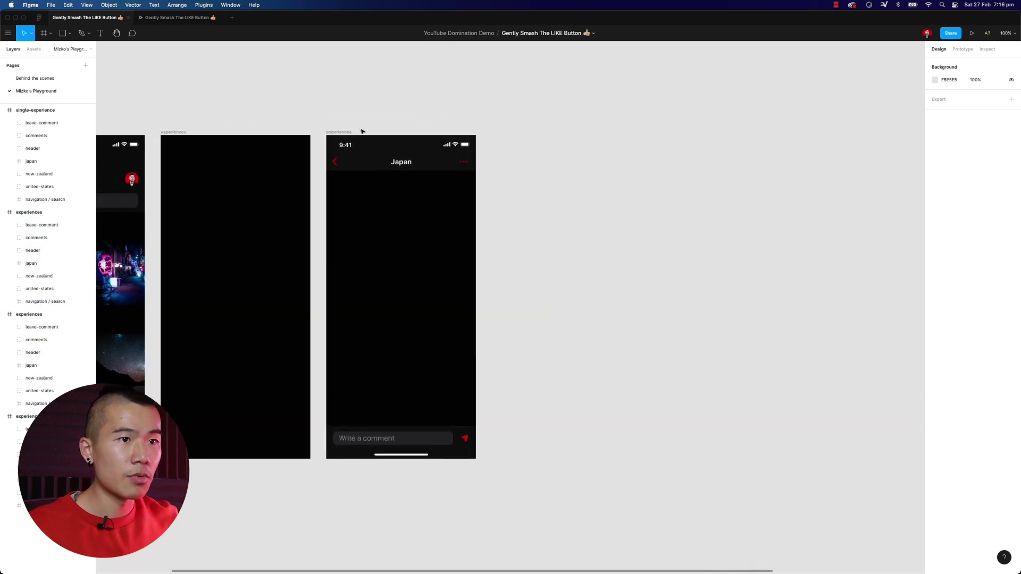
pyautogui.click(339, 133)
pyautogui.press('super+d')
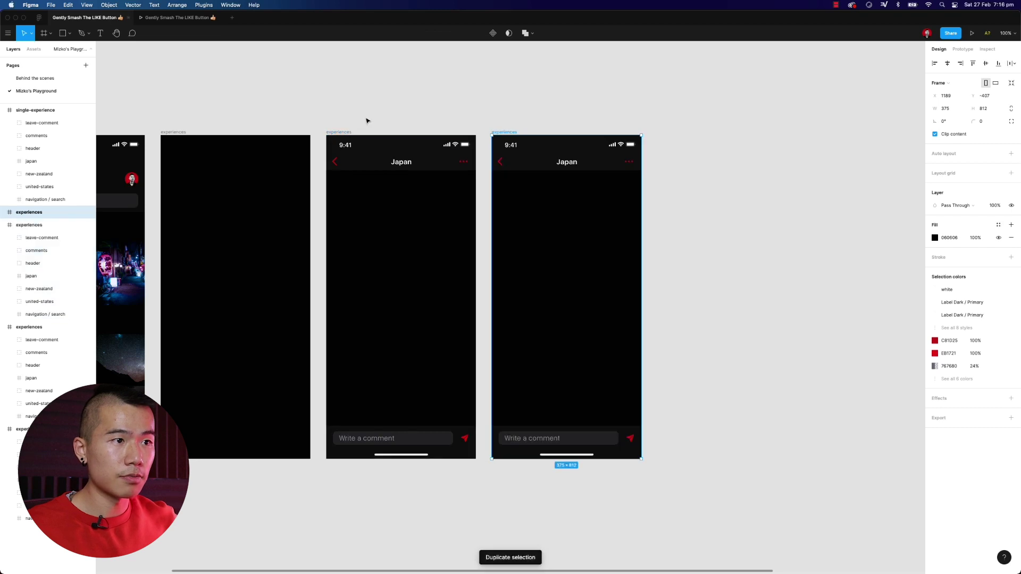
pyautogui.hscroll(3, 356, 113)
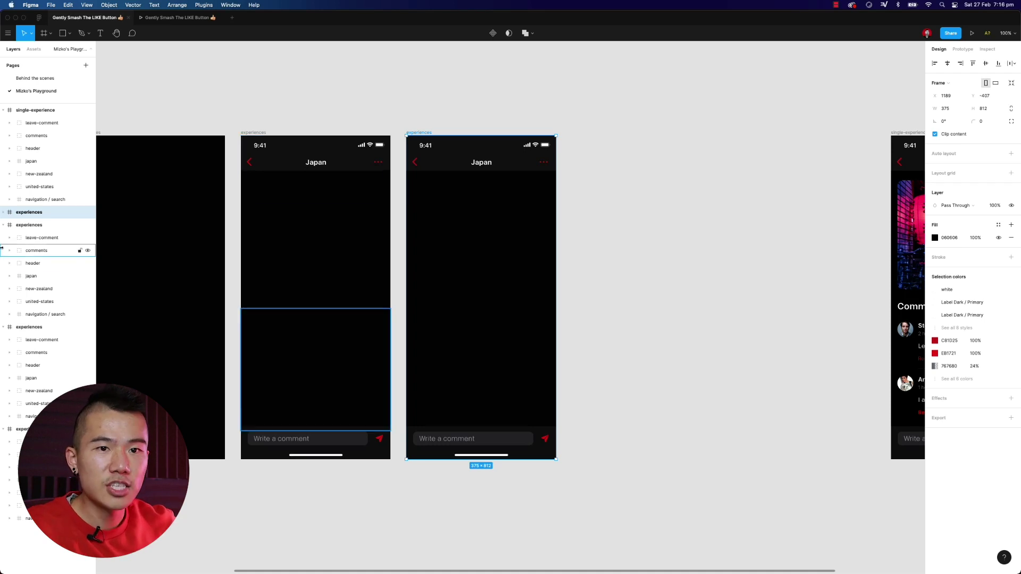
# - Expand the japan layer of the newest copy and examine the matching first Japan photo in the original experiences frame
pyautogui.click(3, 212)
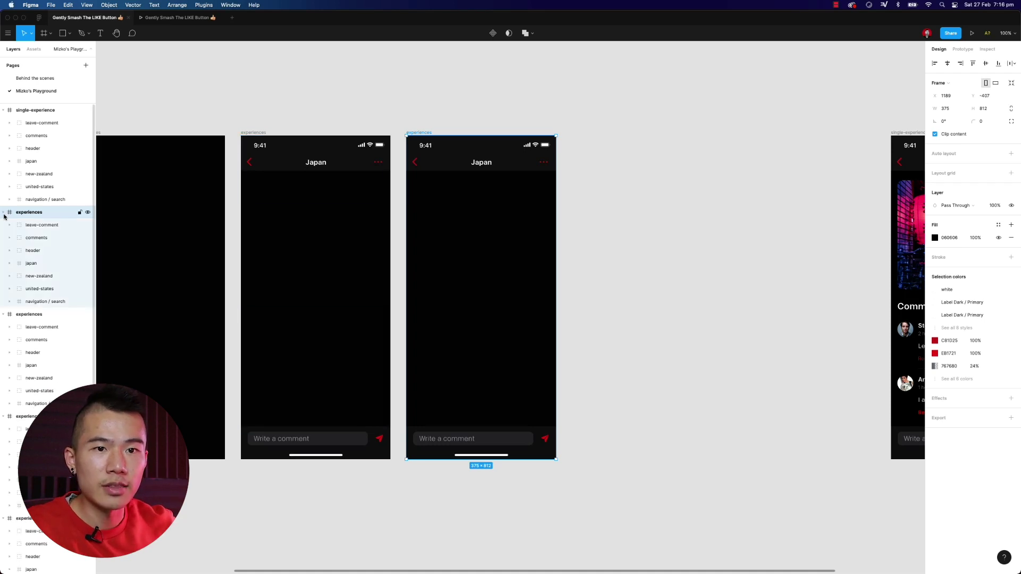
pyautogui.click(9, 264)
pyautogui.click(166, 104)
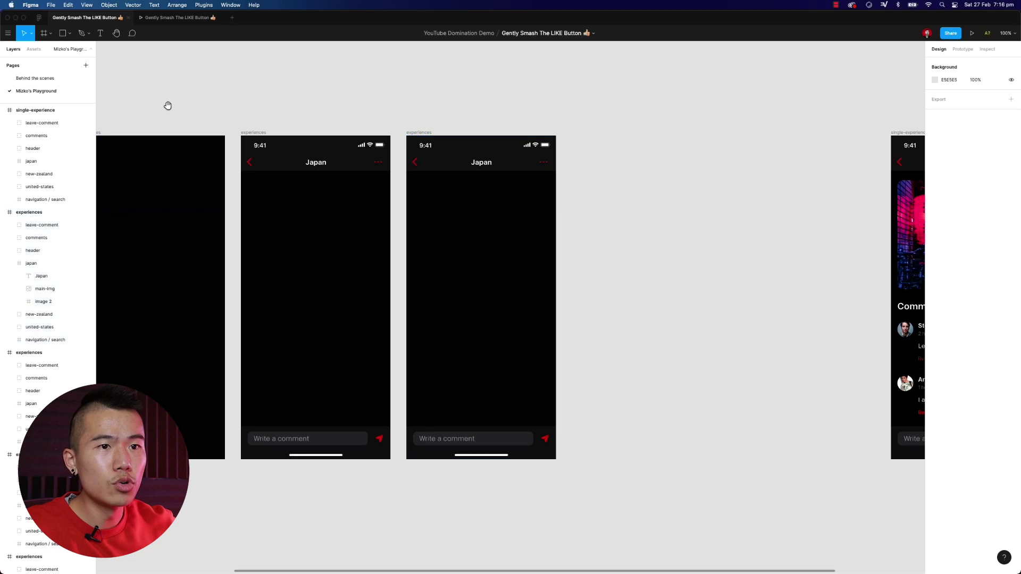
pyautogui.moveTo(203, 102); pyautogui.dragTo(394, 92)
pyautogui.hscroll(-3, 394, 92)
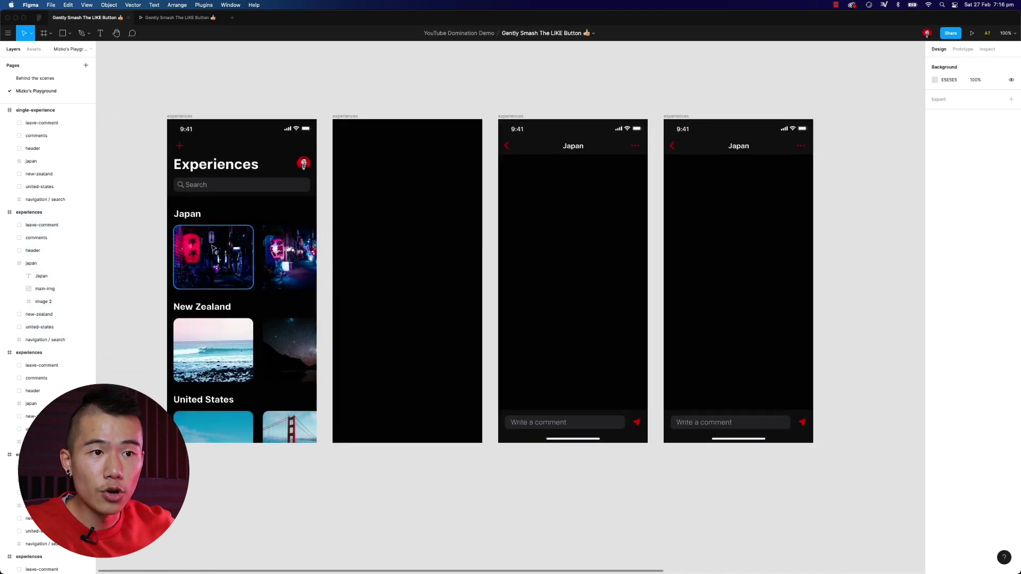
pyautogui.click(214, 263)
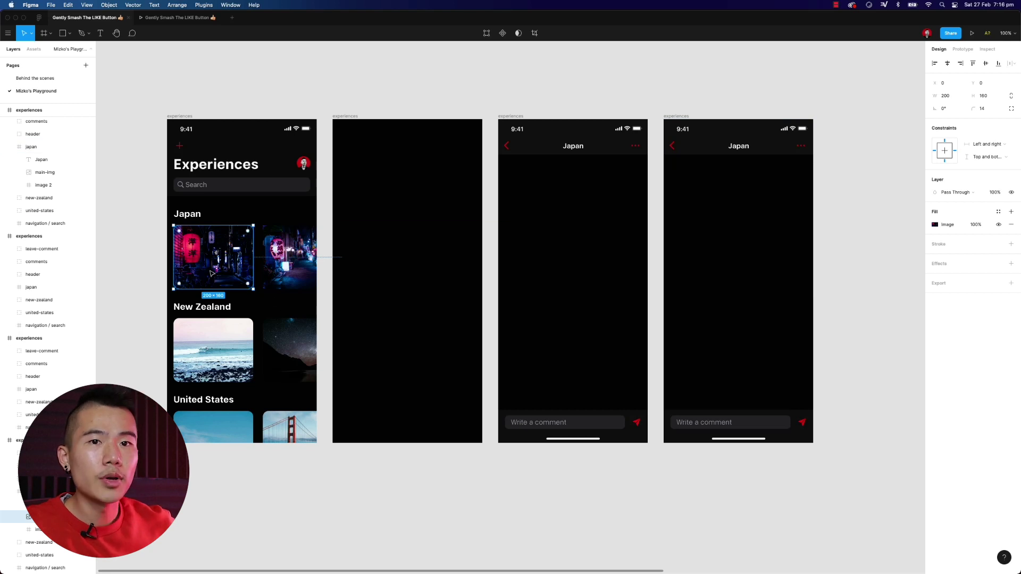
pyautogui.click(608, 94)
pyautogui.hscroll(5, 585, 75)
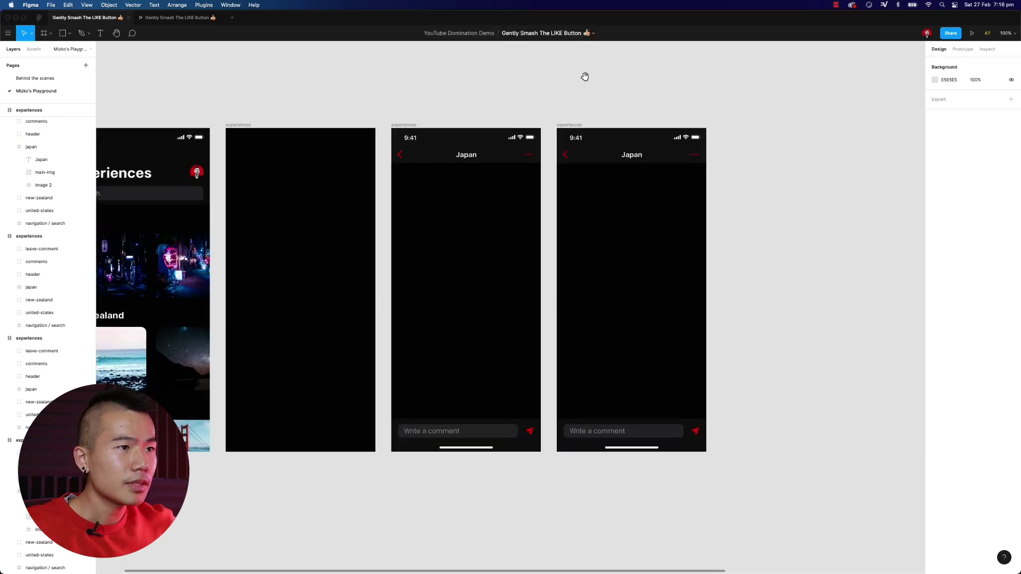
pyautogui.click(571, 126)
pyautogui.hscroll(6, 532, 119)
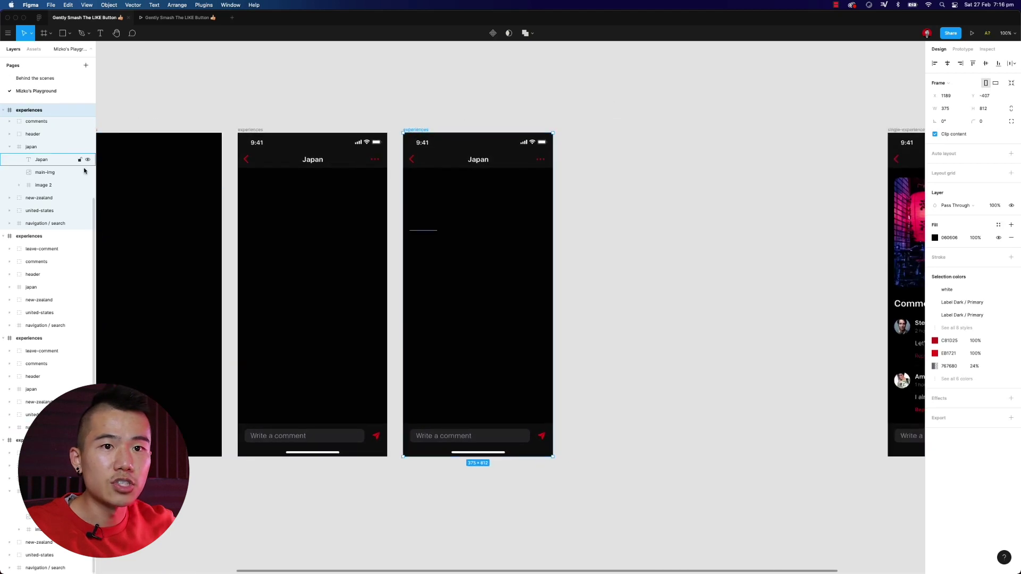
# - Resize the main-img layer in the newest copy to 343 × 274, matching the photo in the single-experience frame
pyautogui.click(44, 174)
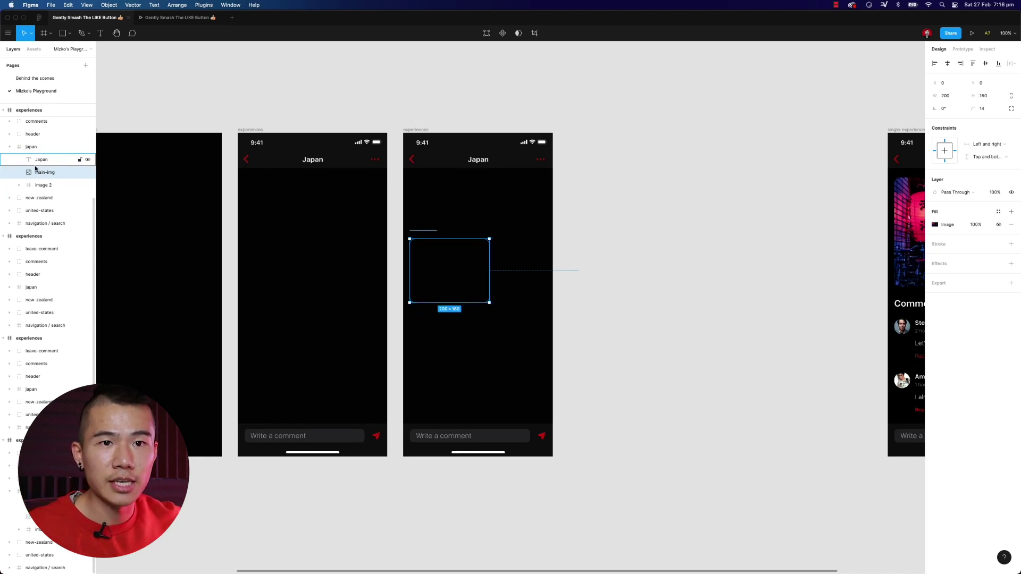
pyautogui.moveTo(608, 223); pyautogui.dragTo(533, 221)
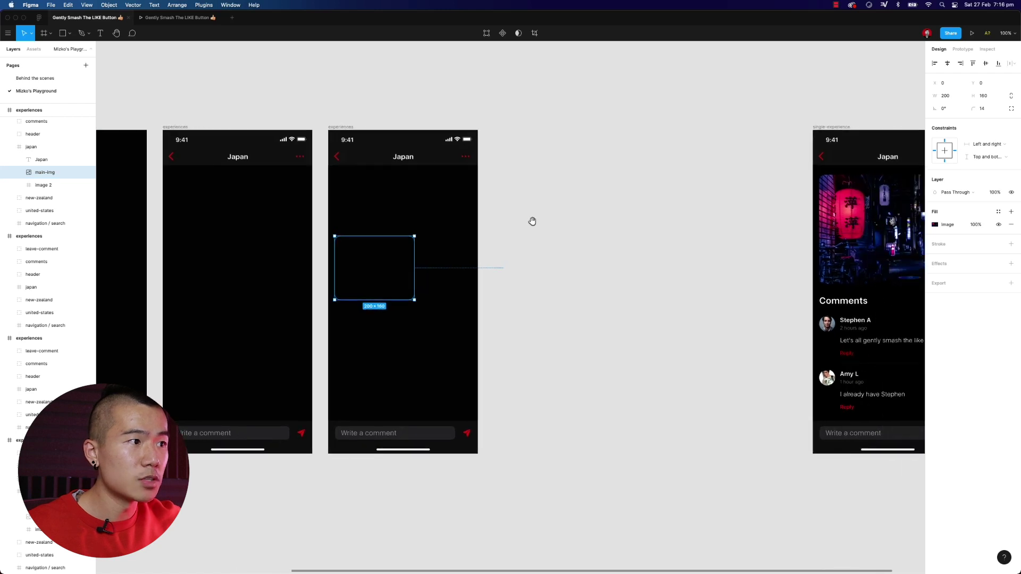
pyautogui.hscroll(2, 532, 221)
pyautogui.click(794, 211)
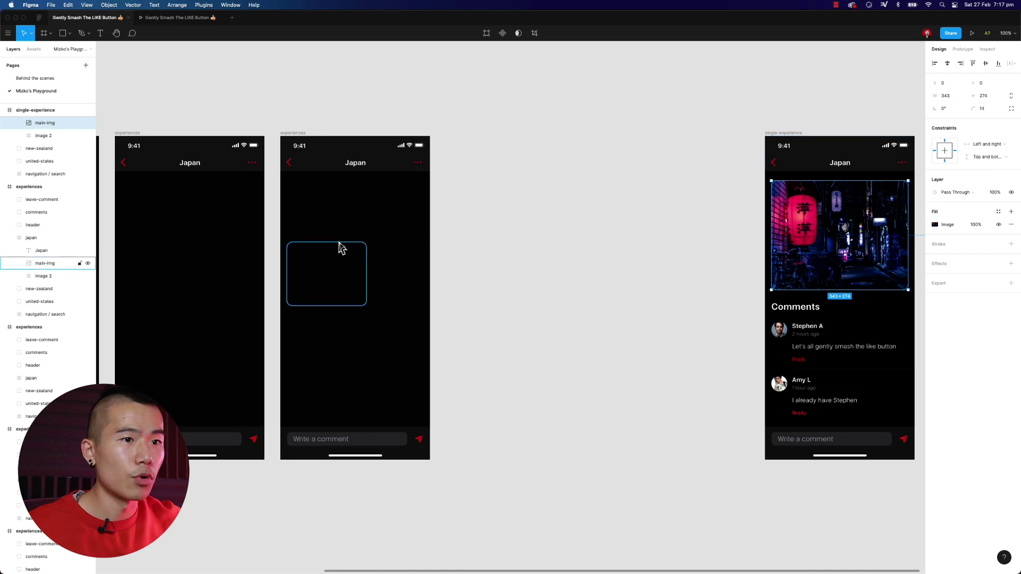
pyautogui.click(336, 261)
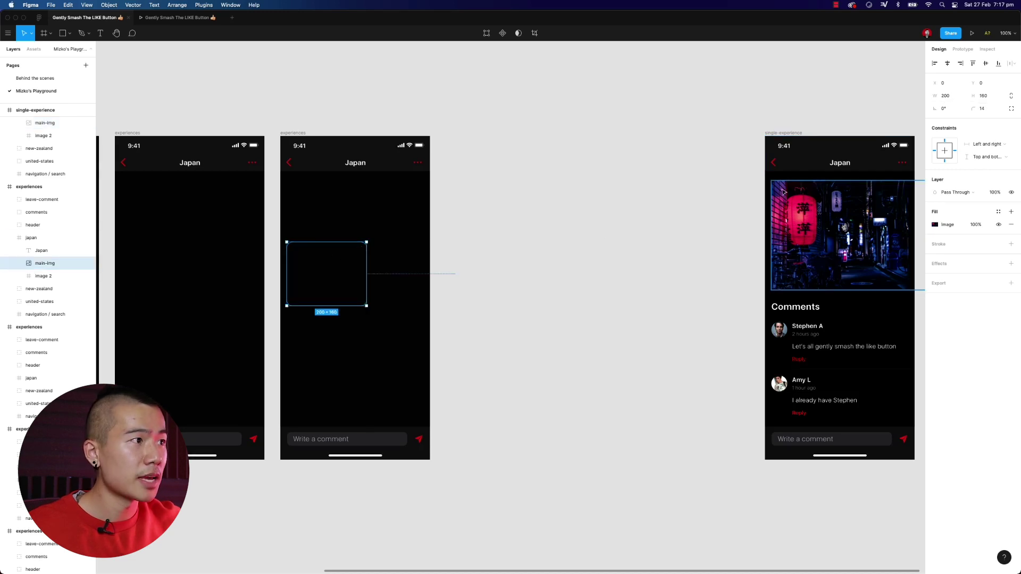
pyautogui.click(948, 99)
pyautogui.write('343')
pyautogui.press('Tab')
pyautogui.write('2')
pyautogui.write('74')
pyautogui.press('Return')
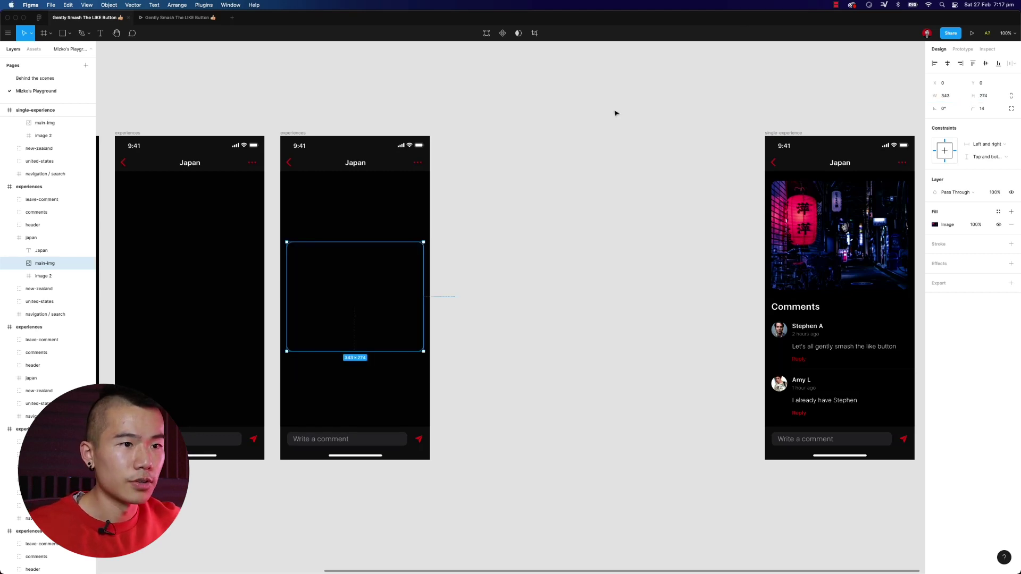
# - Set the opacity of the japan layer in the newest experiences copy to 100%
pyautogui.moveTo(459, 234); pyautogui.dragTo(679, 253)
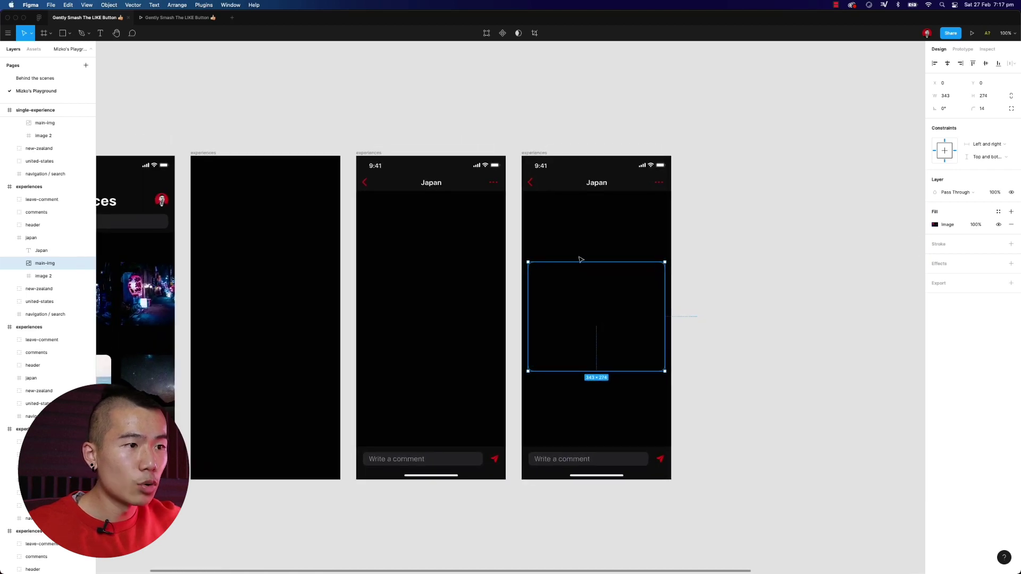
pyautogui.moveTo(560, 277); pyautogui.dragTo(528, 271)
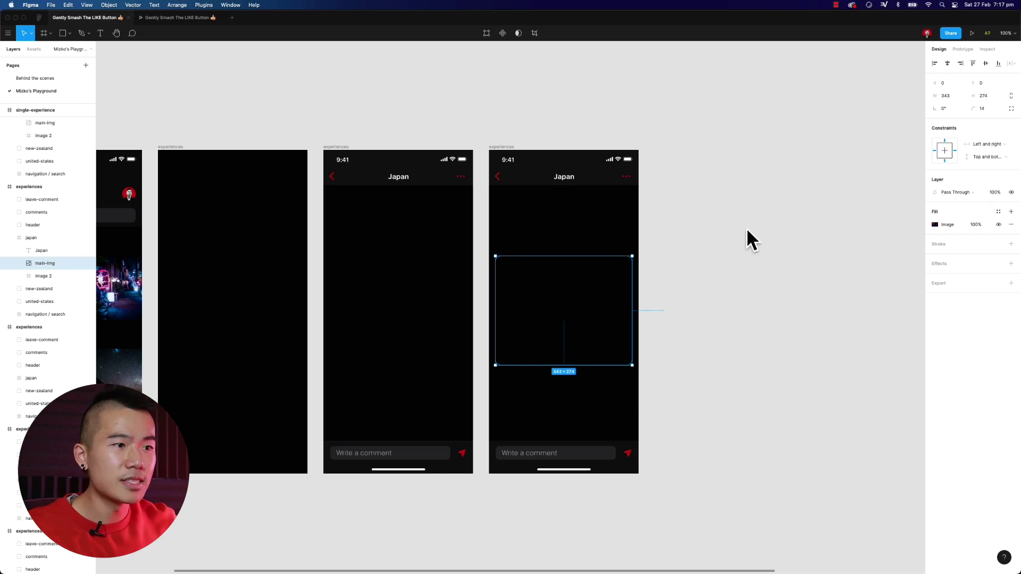
pyautogui.click(44, 242)
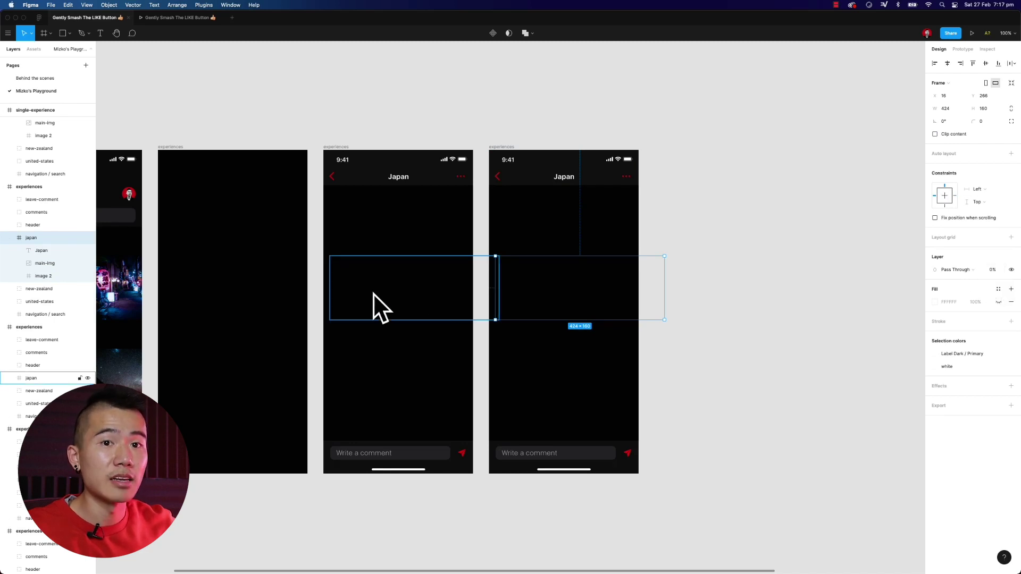
pyautogui.click(992, 271)
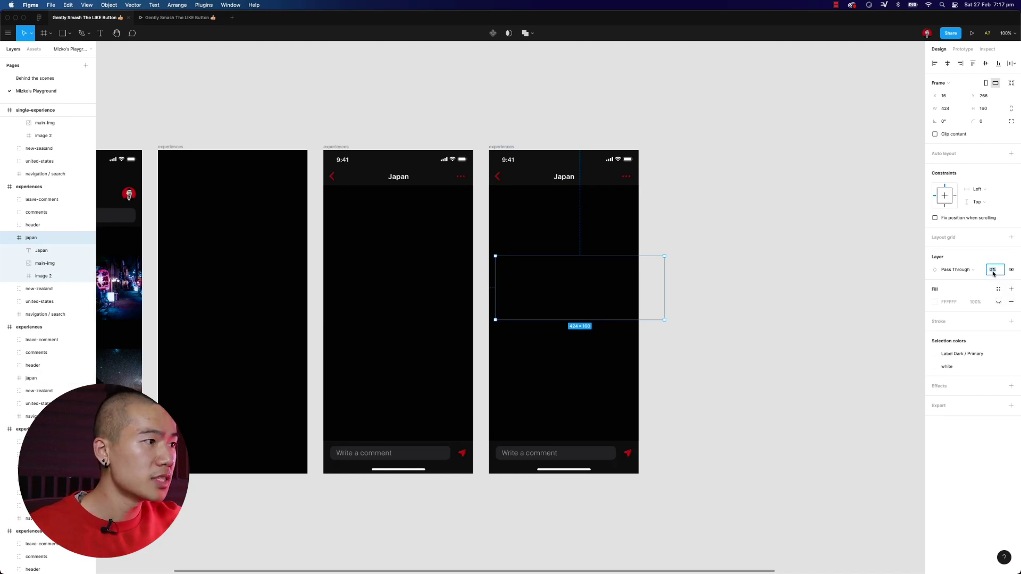
pyautogui.press('Return')
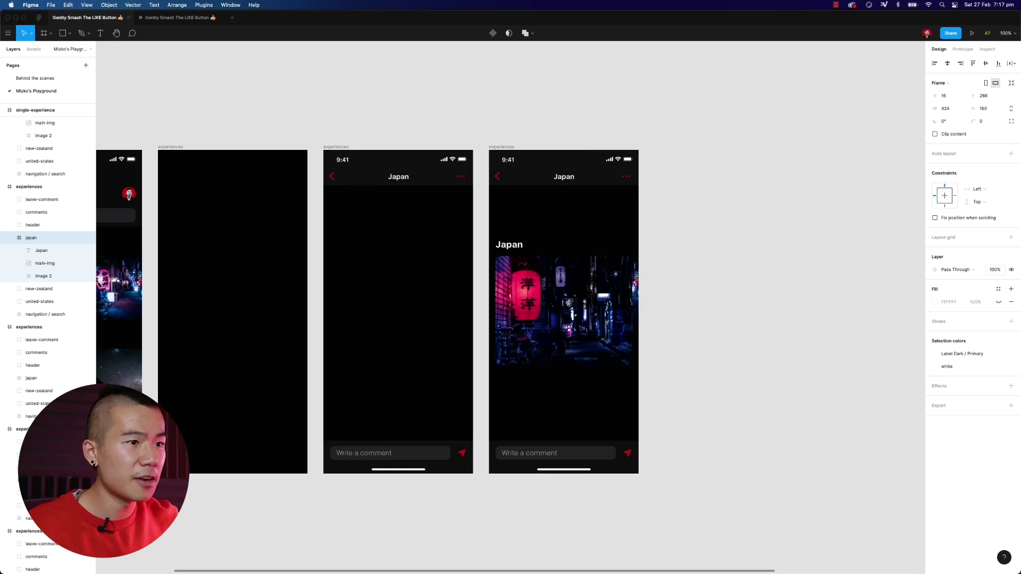
# - Set the opacity of the Japan title text and the image 2 layer to 0% in the newest experiences copy
pyautogui.click(511, 246)
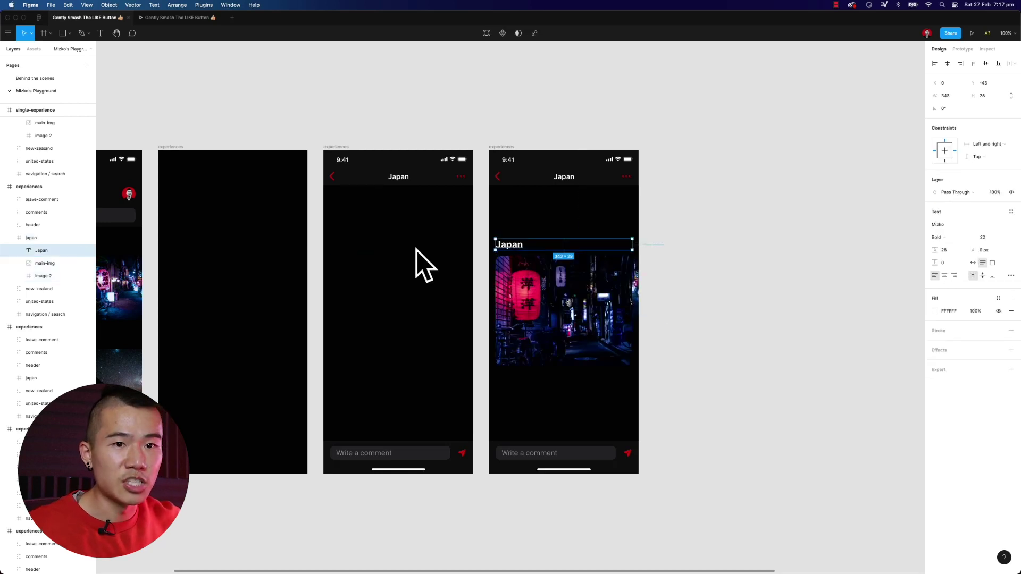
pyautogui.click(994, 192)
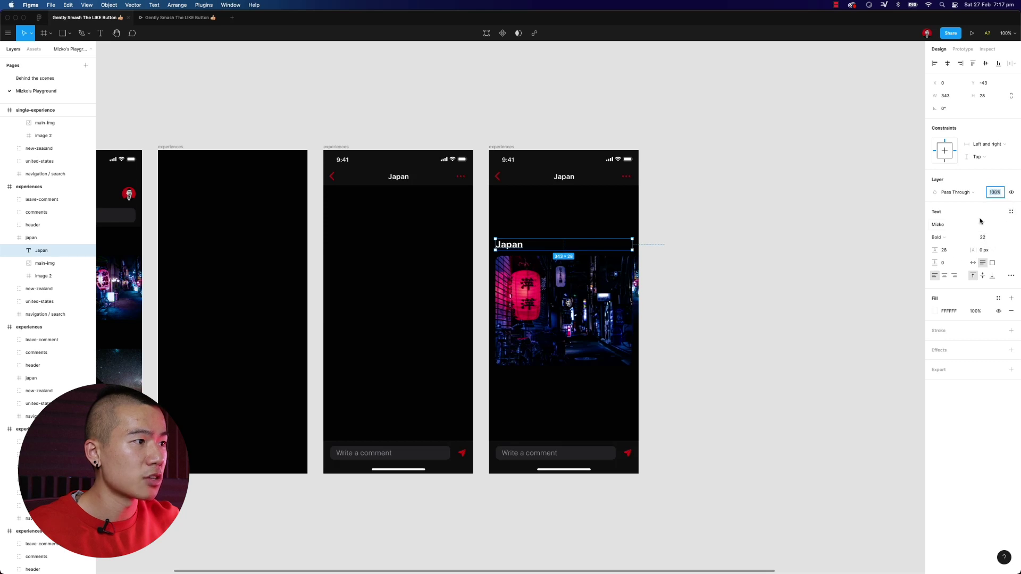
pyautogui.write('0')
pyautogui.press('Return')
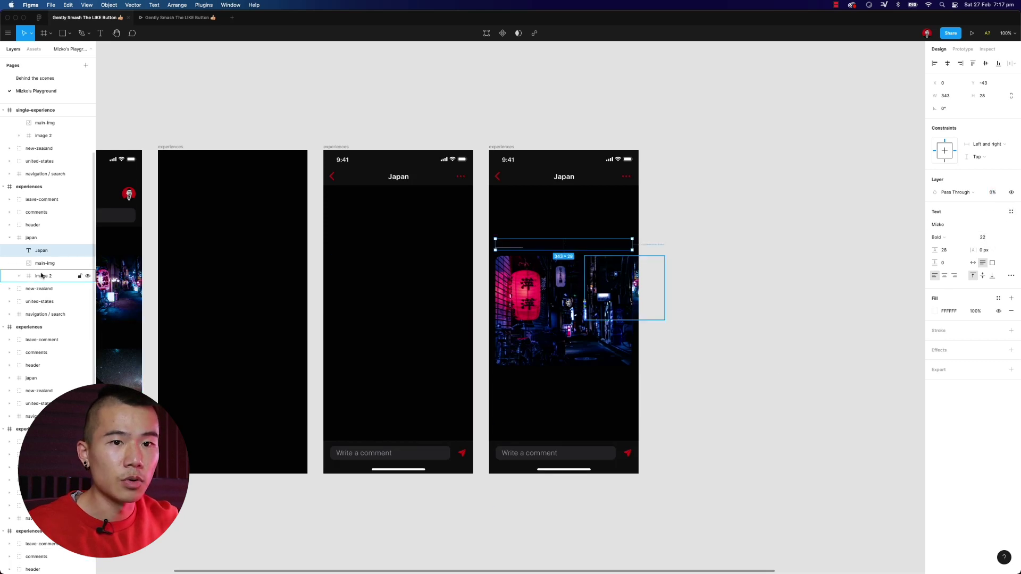
pyautogui.click(615, 271)
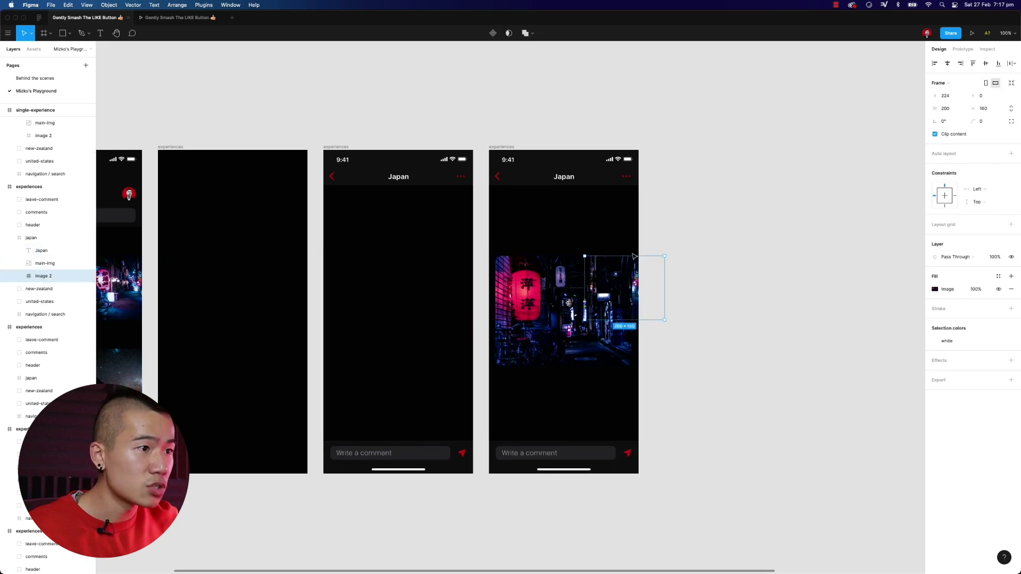
pyautogui.click(997, 258)
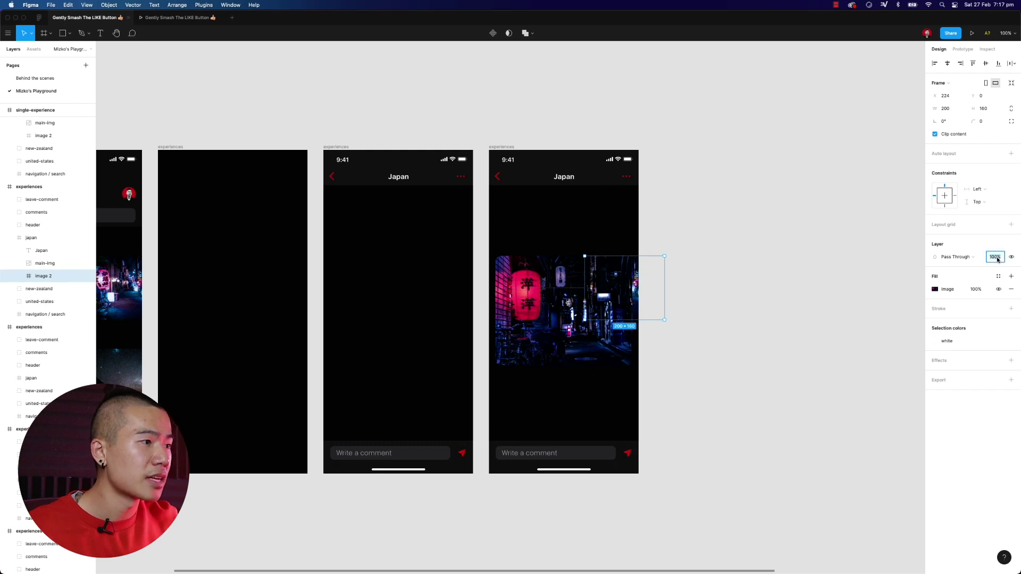
# - Move the main-img photo up to Y -164 within the japan layer, level with the photo in the single-experience frame
pyautogui.click(544, 305)
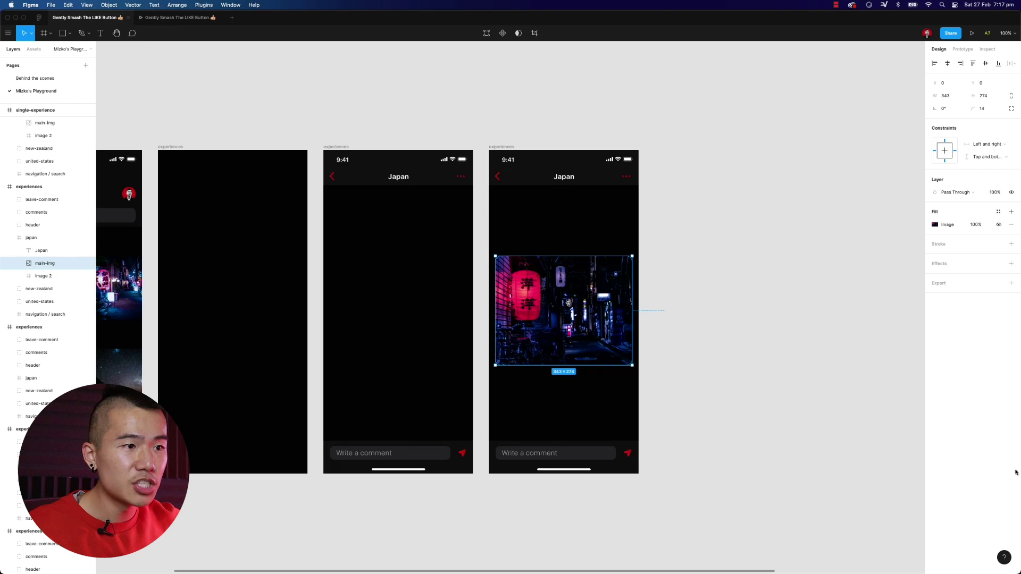
pyautogui.hotkey('shift', 'Up')
pyautogui.hotkey('shift', 'Up')
pyautogui.hotkey('shift', 'Up')
pyautogui.hotkey('shift', 'Up')
pyautogui.hotkey('shift', 'Up')
pyautogui.hotkey('shift', 'Up')
pyautogui.hotkey('shift', 'Up')
pyautogui.hotkey('shift', 'Up')
pyautogui.hotkey('shift', 'Up')
pyautogui.hotkey('shift', 'Up')
pyautogui.hotkey('shift', 'Up')
pyautogui.hotkey('shift', 'Up')
pyautogui.hotkey('shift', 'Up')
pyautogui.hotkey('shift', 'Up')
pyautogui.hotkey('shift', 'Up')
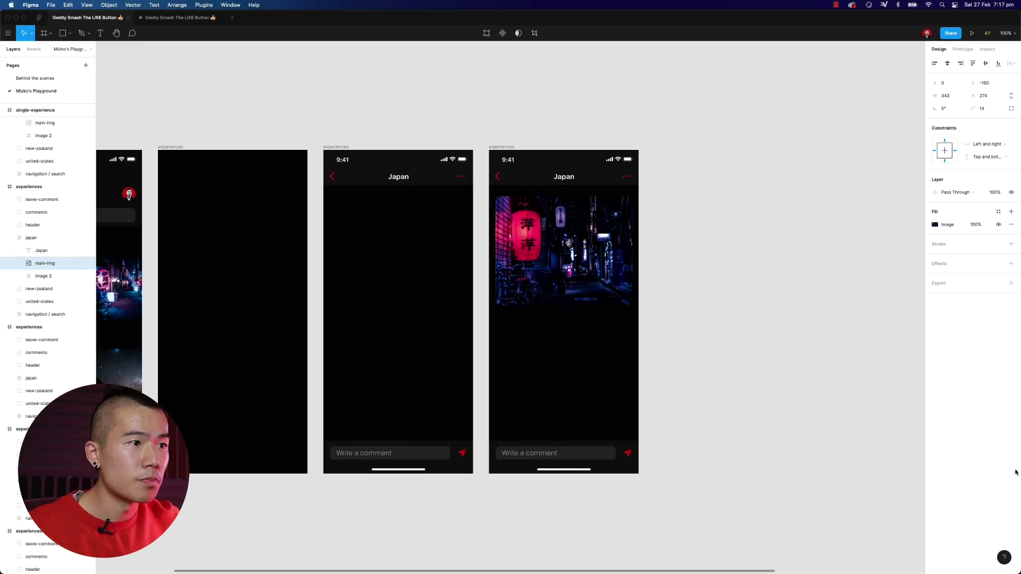
pyautogui.moveTo(805, 464); pyautogui.dragTo(440, 419)
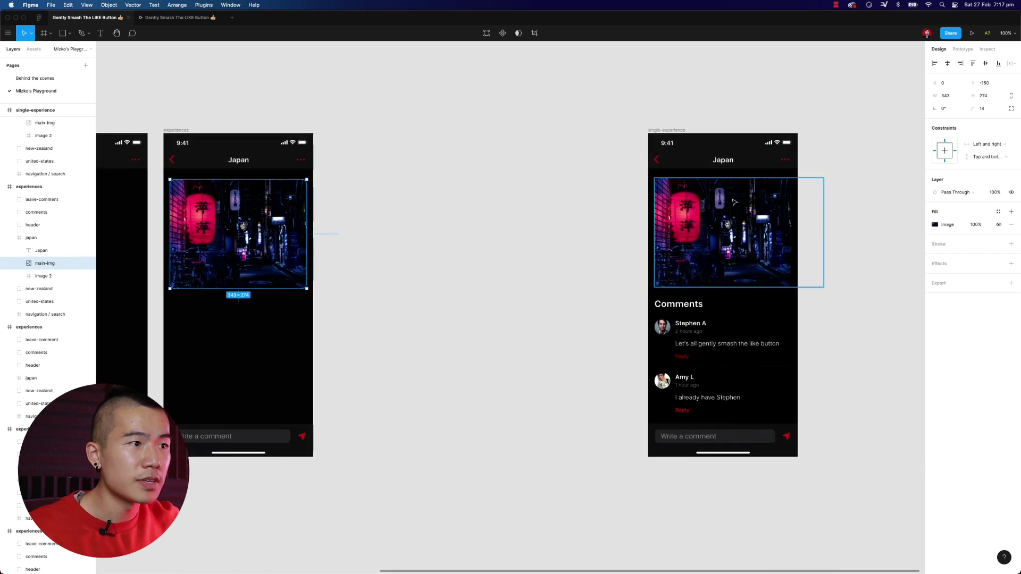
pyautogui.press('Up')
pyautogui.press('Up')
pyautogui.press('Up')
pyautogui.press('Up')
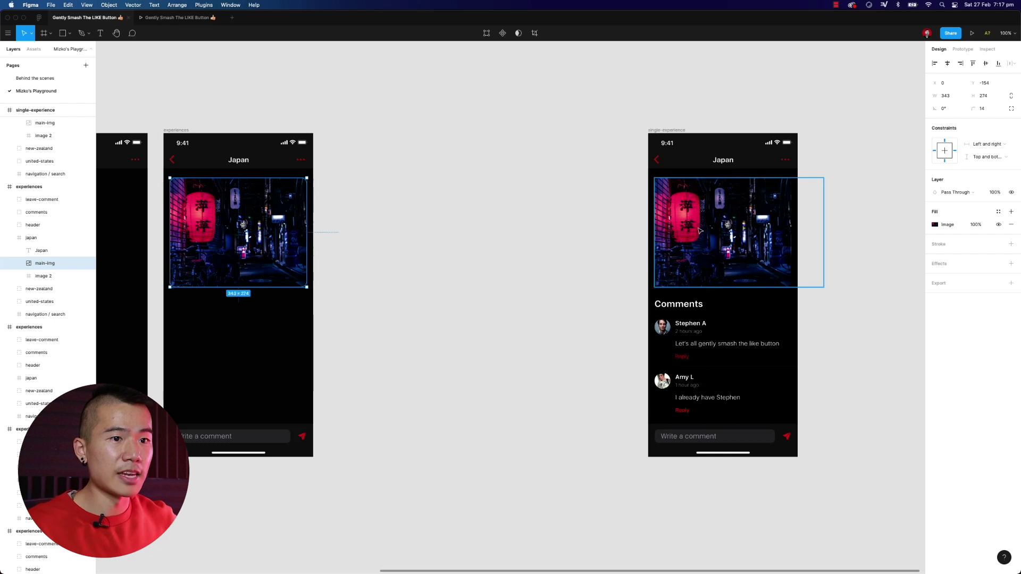
# - Duplicate the experiences frame that shows the enlarged Japan photo, placing the copy beside it
pyautogui.click(481, 294)
pyautogui.moveTo(341, 323); pyautogui.dragTo(830, 340)
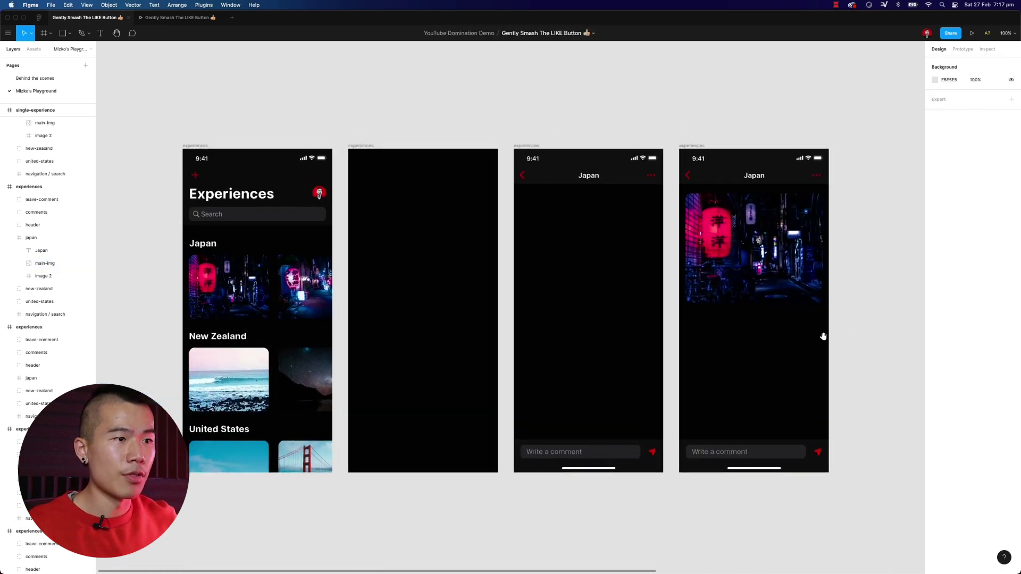
pyautogui.hscroll(10, 666, 349)
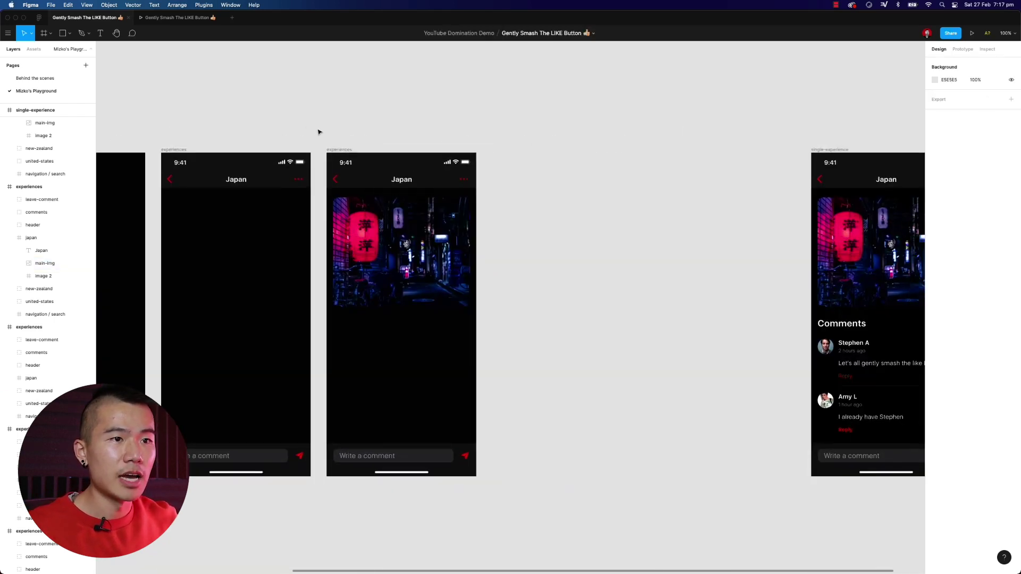
pyautogui.click(340, 151)
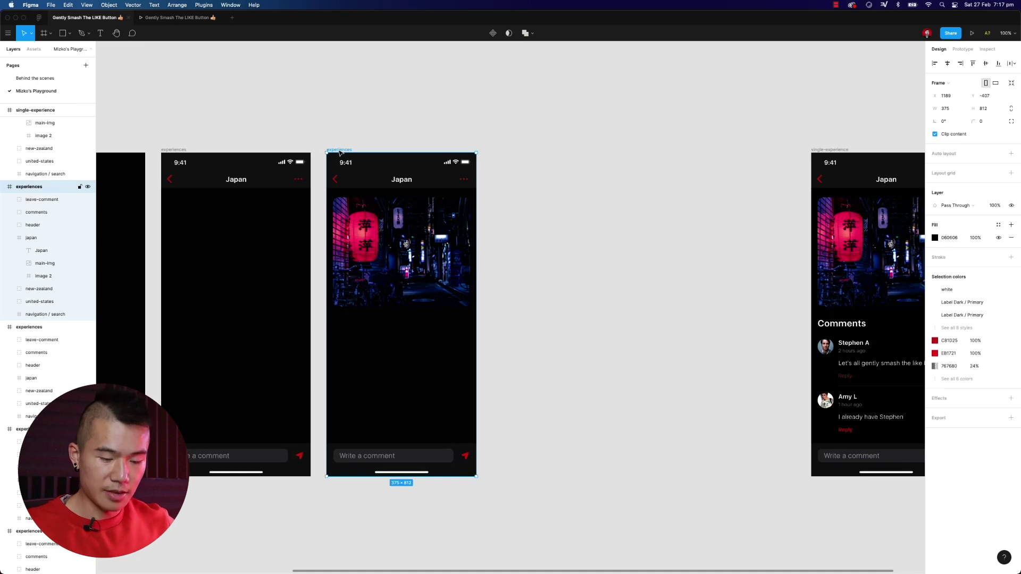
pyautogui.press('super+d')
pyautogui.hscroll(5, 585, 149)
pyautogui.moveTo(636, 167); pyautogui.dragTo(840, 167)
pyautogui.click(490, 137)
pyautogui.hscroll(-8, 555, 123)
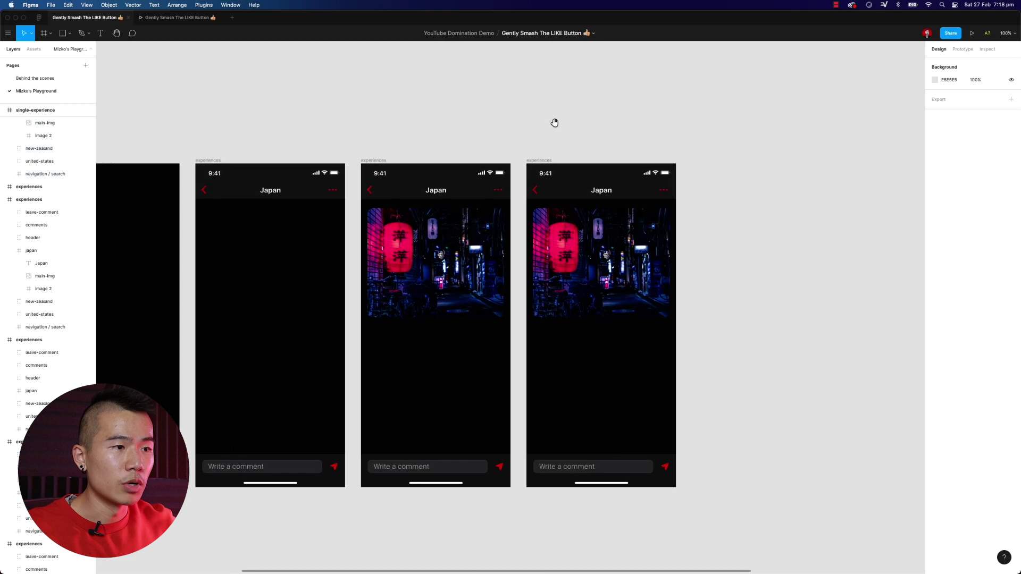
# - Move the hidden comments group in the newest experiences copy up 20 px to Y 414
pyautogui.hscroll(2, 521, 133)
pyautogui.hscroll(2, 468, 159)
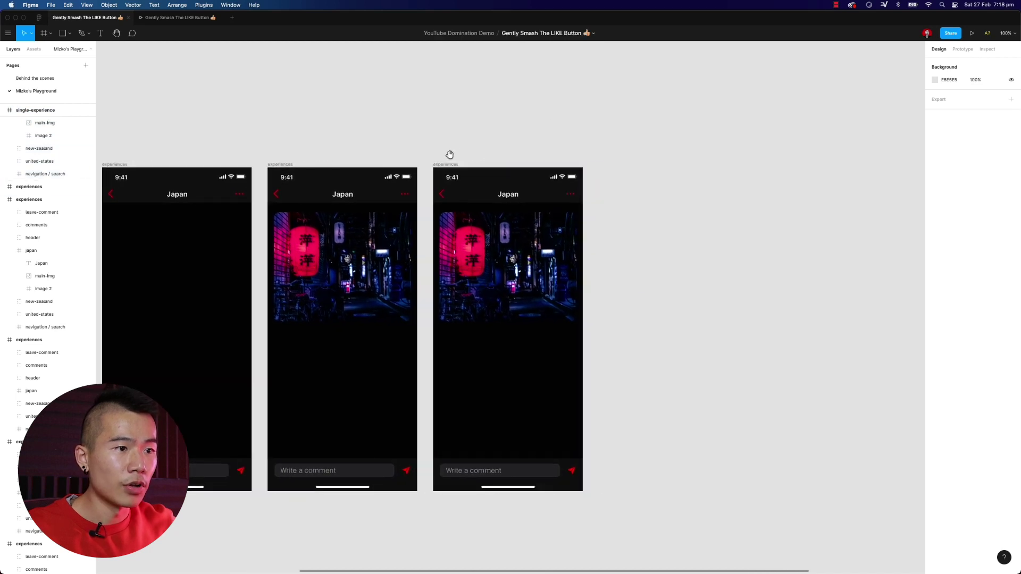
pyautogui.click(468, 359)
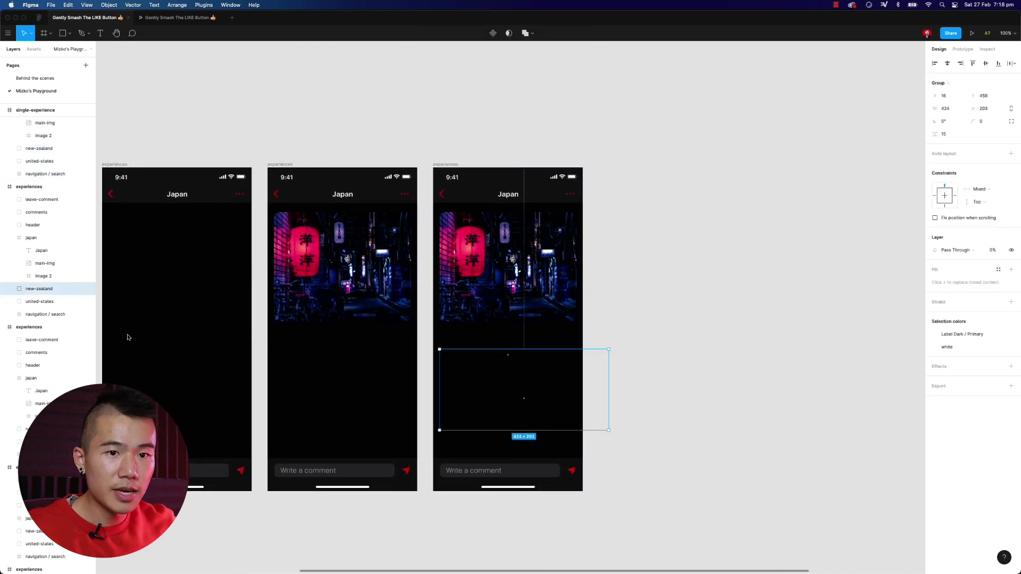
pyautogui.click(9, 238)
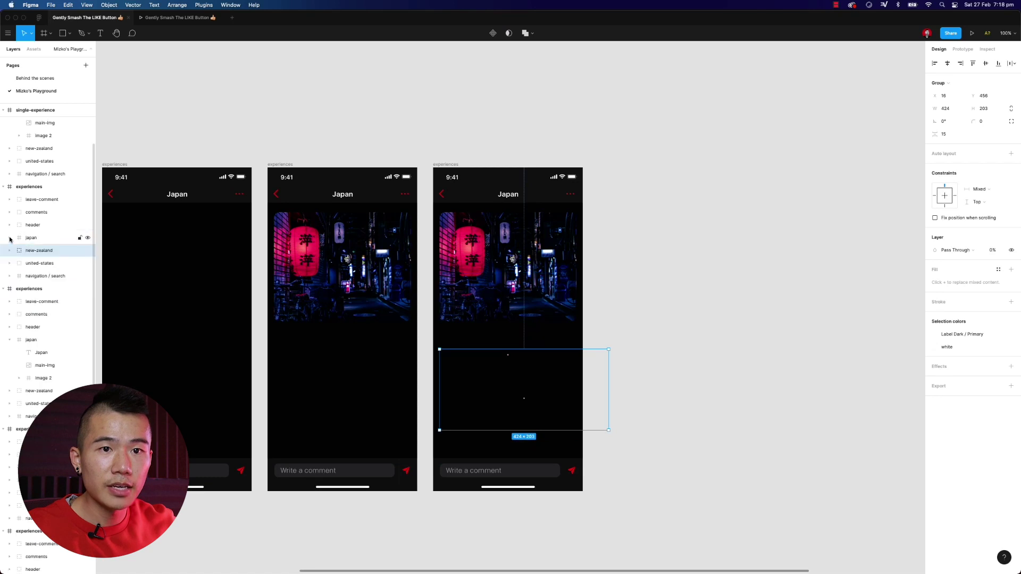
pyautogui.click(37, 212)
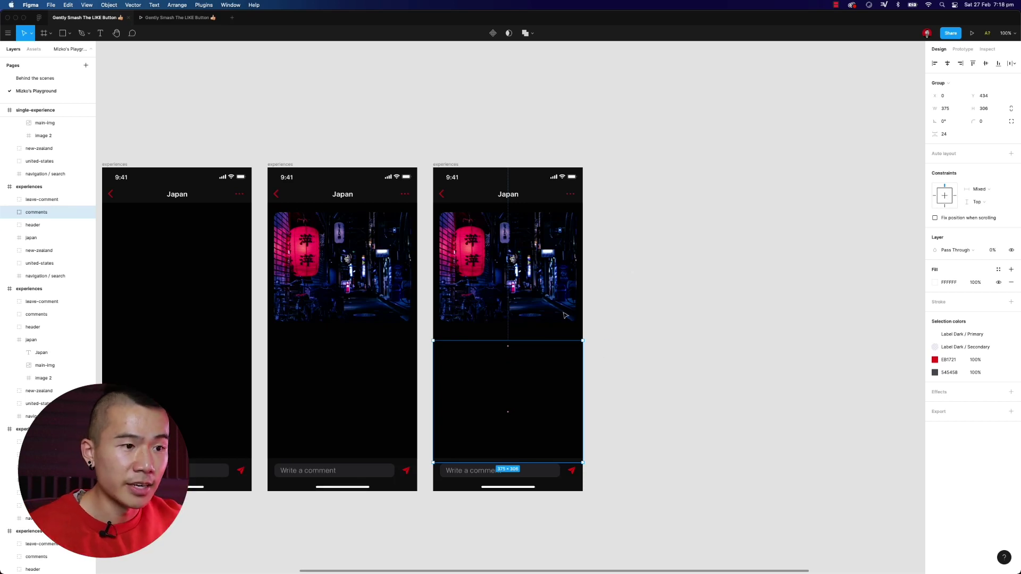
pyautogui.click(351, 394)
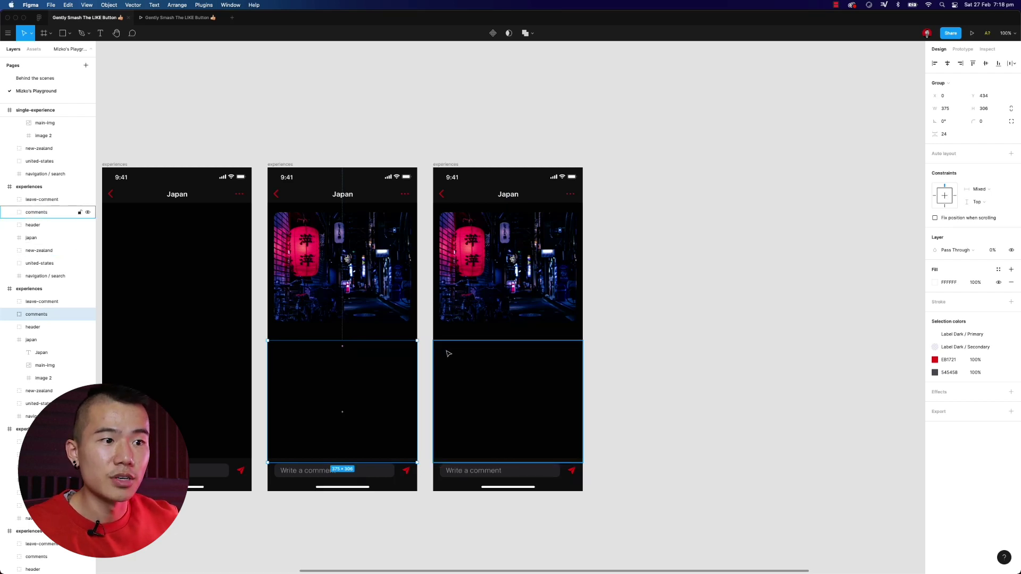
pyautogui.click(471, 372)
pyautogui.hotkey('shift', 'Up')
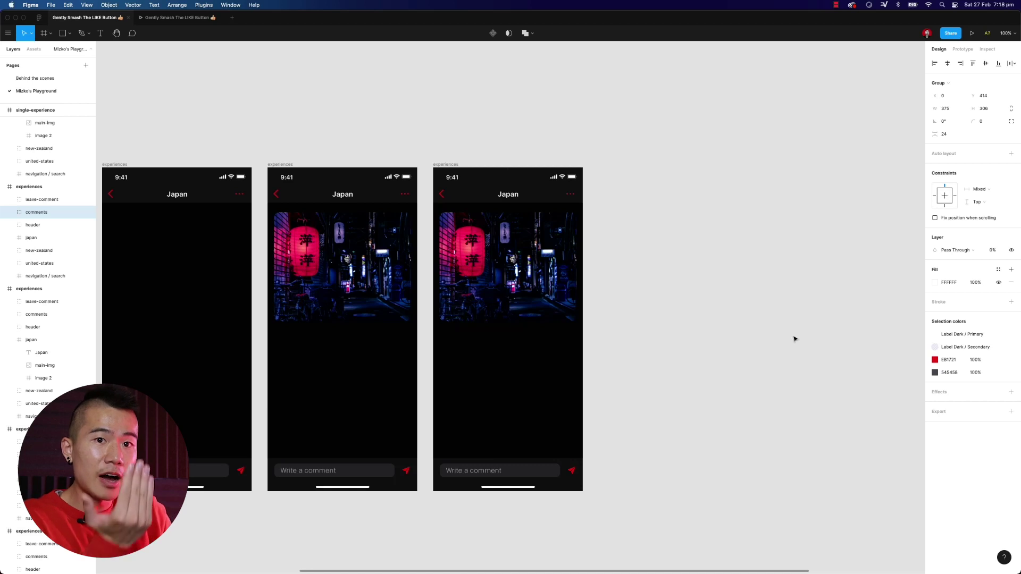
# - Set the opacity of the comments group in the newest experiences copy to 100%
pyautogui.click(992, 250)
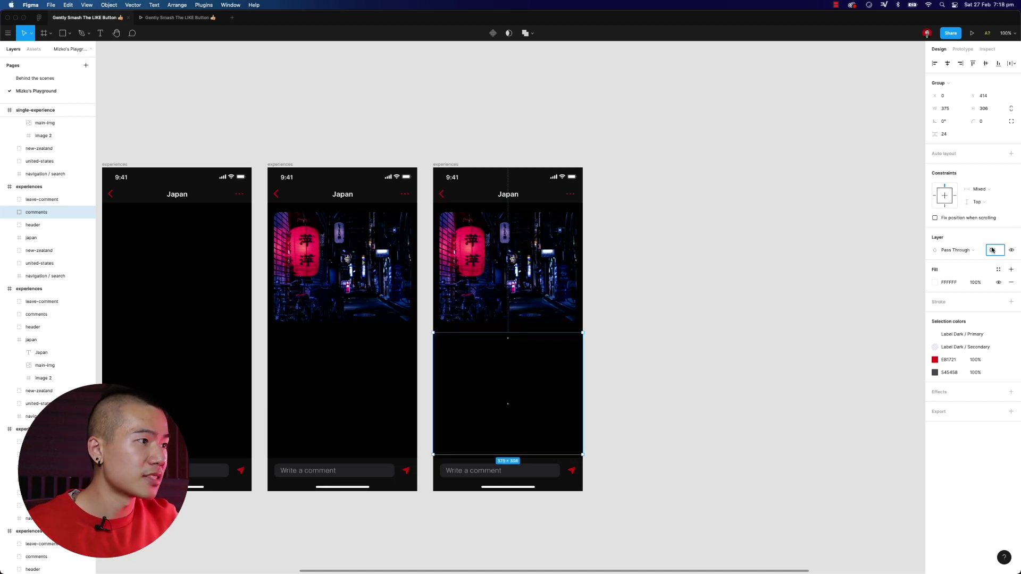
pyautogui.write('100')
pyautogui.press('Return')
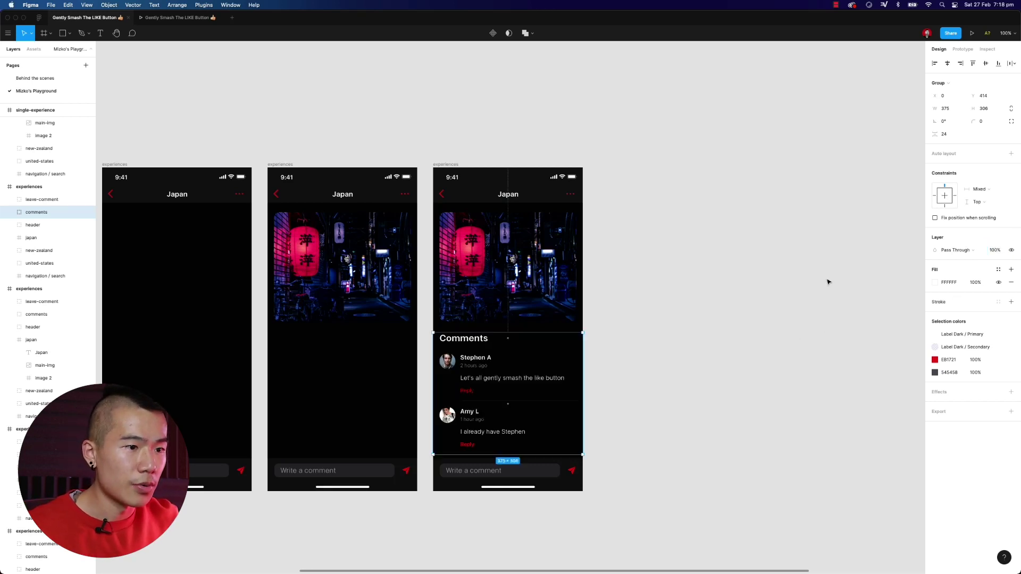
pyautogui.click(686, 372)
# - Connect the list-view experiences frame to the blank experiences frame with an on-click prototype link
pyautogui.hscroll(-5, 766, 365)
pyautogui.hscroll(-6, 641, 443)
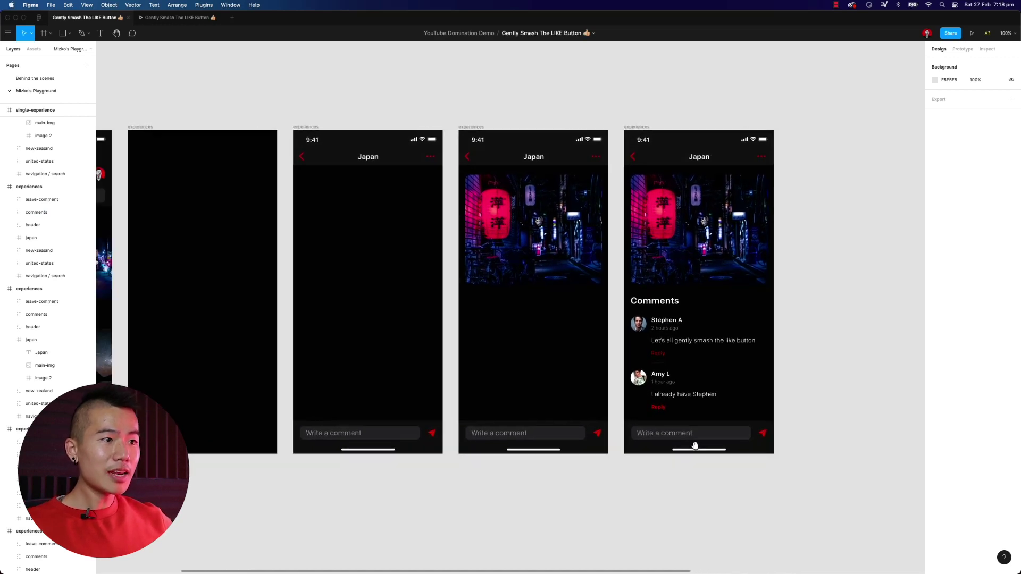
pyautogui.hscroll(1, 700, 464)
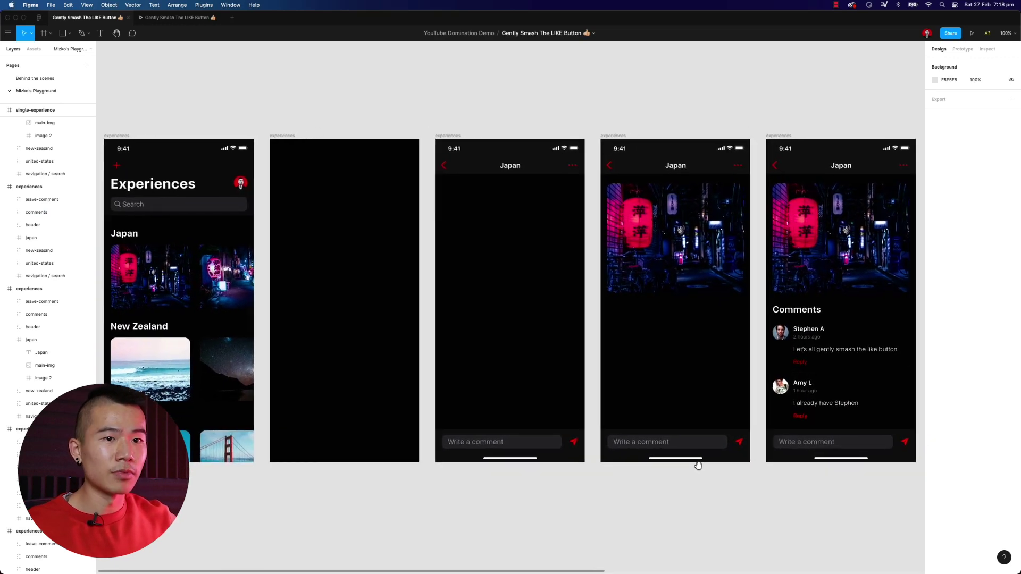
pyautogui.press('-')
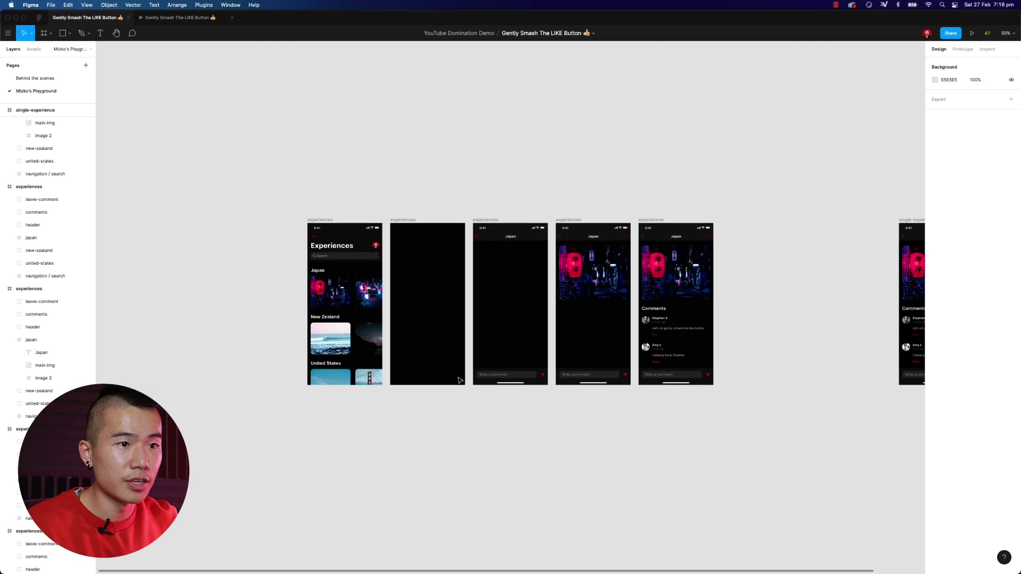
pyautogui.scroll(1, 358, 149)
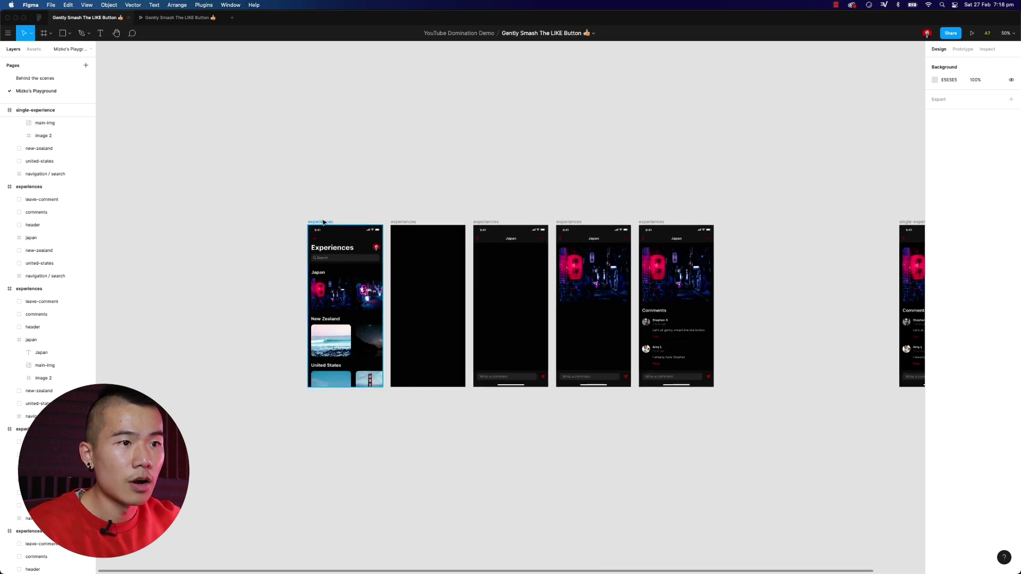
pyautogui.click(324, 223)
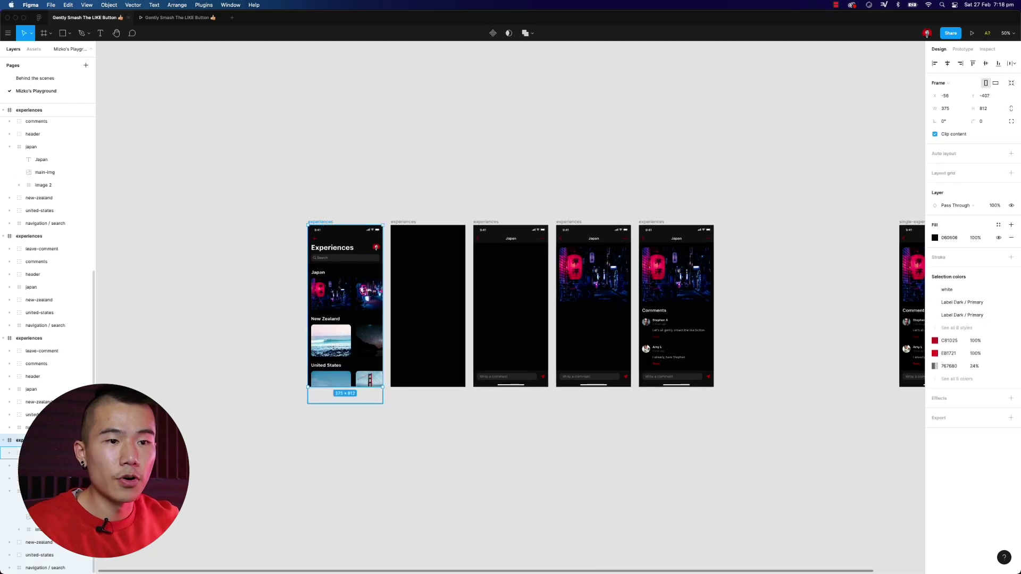
pyautogui.click(962, 50)
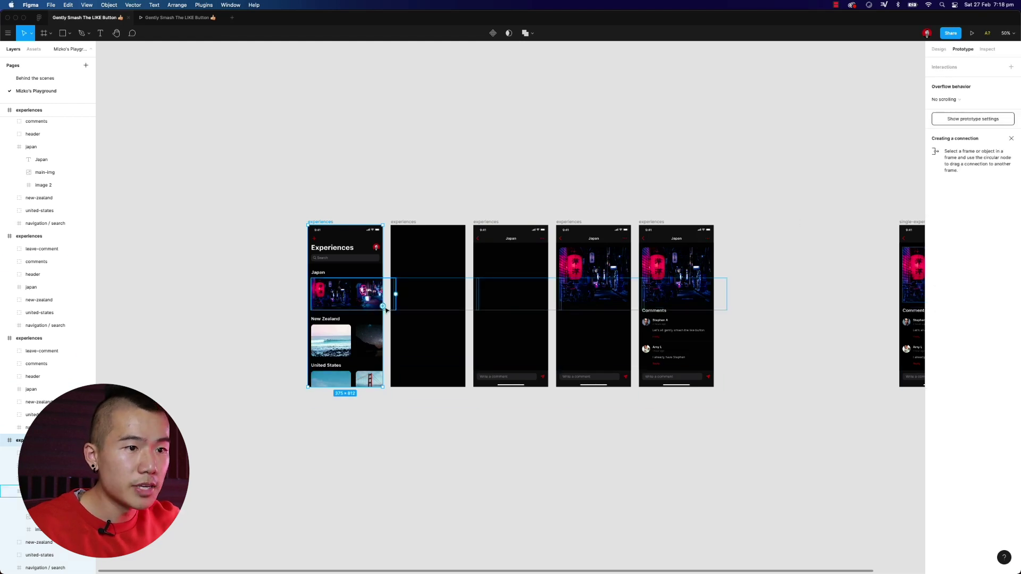
pyautogui.hotkey('shift', '0')
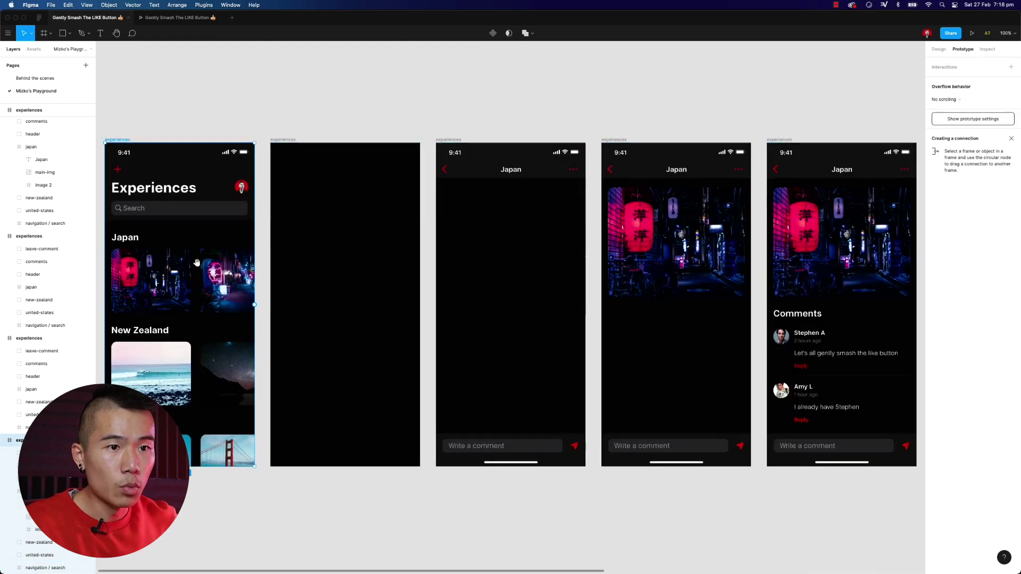
pyautogui.moveTo(197, 263); pyautogui.dragTo(244, 268)
pyautogui.moveTo(303, 313); pyautogui.dragTo(321, 326)
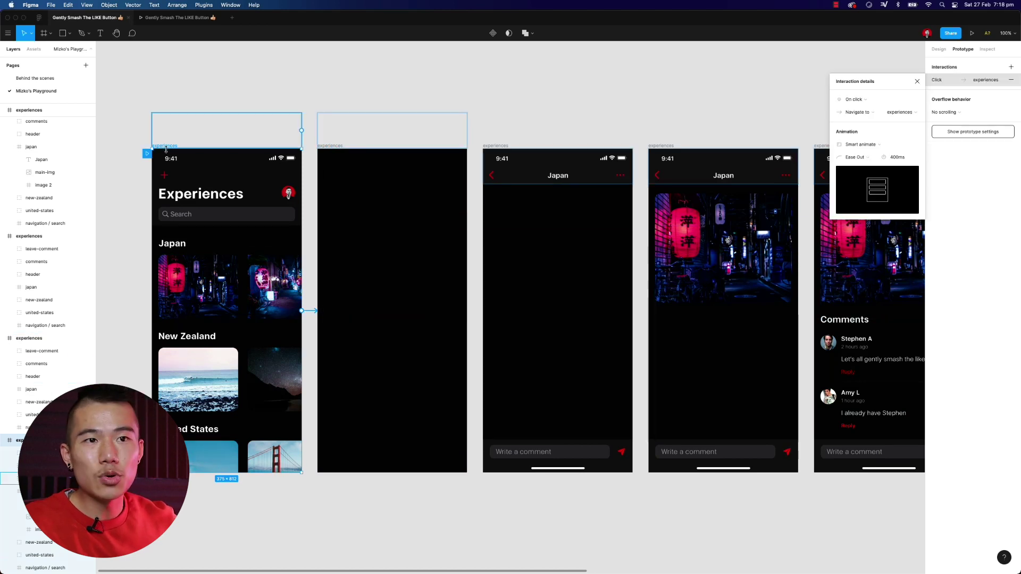
# - Spread the row of experiences frames apart horizontally to leave wider gaps between them
pyautogui.moveTo(166, 149); pyautogui.dragTo(142, 145)
pyautogui.hscroll(5, 558, 114)
pyautogui.click(611, 145)
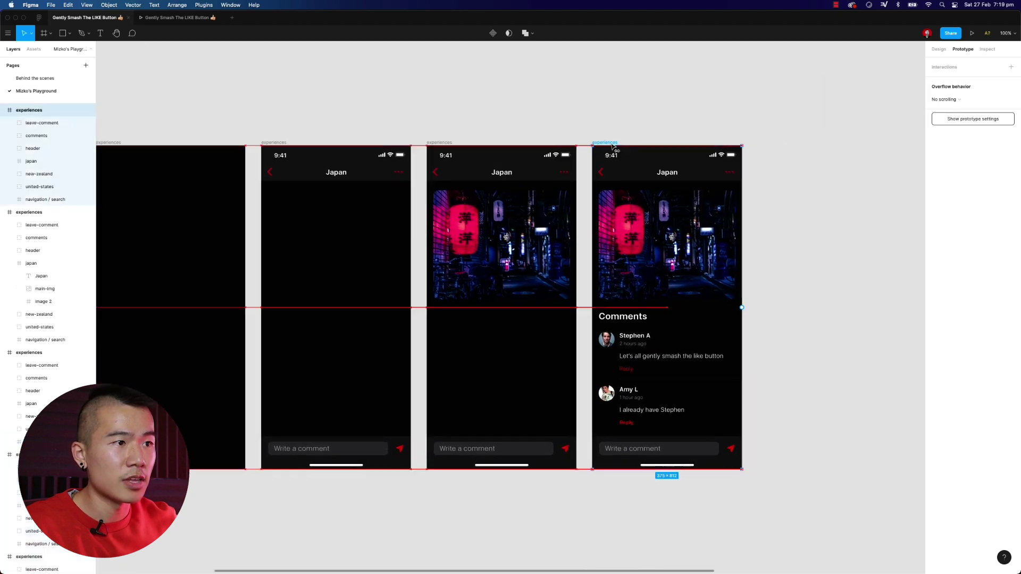
pyautogui.moveTo(613, 146); pyautogui.dragTo(678, 147)
pyautogui.moveTo(442, 143); pyautogui.dragTo(489, 143)
pyautogui.moveTo(286, 144); pyautogui.dragTo(308, 144)
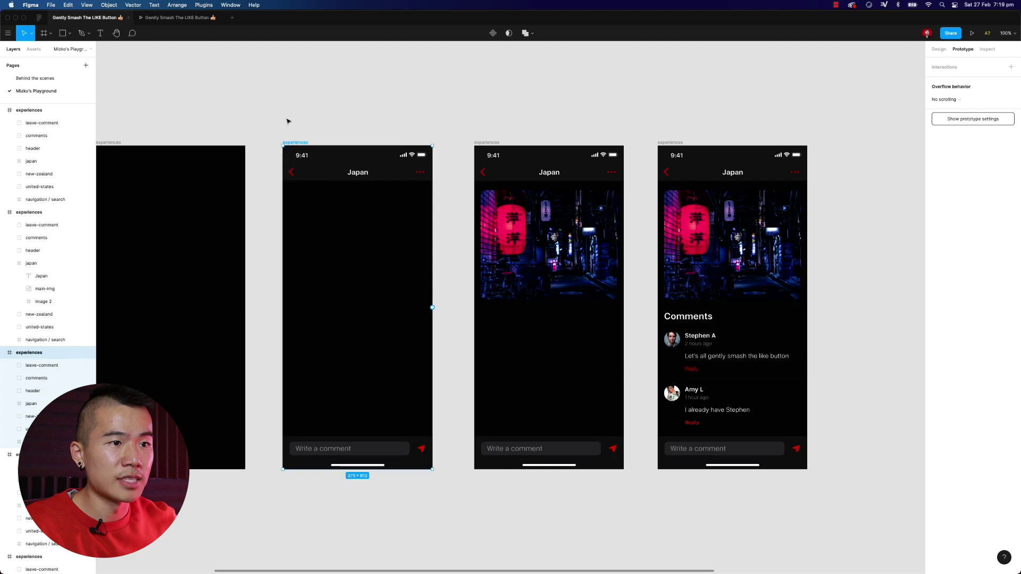
# - Set the animation of the link from the list-view frame to the blank frame to Smart animate
pyautogui.hscroll(-7, 380, 96)
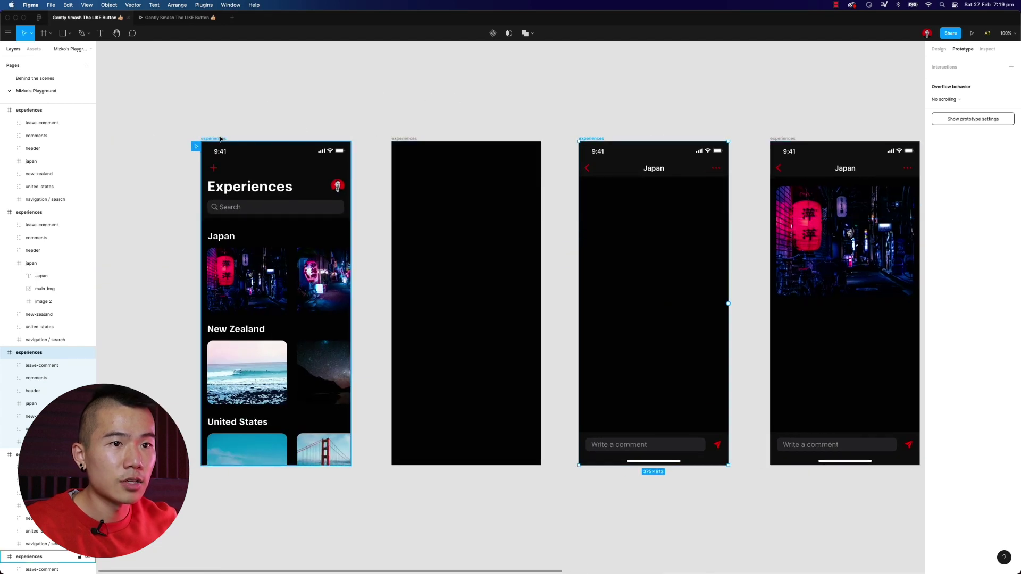
pyautogui.click(219, 139)
pyautogui.moveTo(350, 303); pyautogui.dragTo(393, 303)
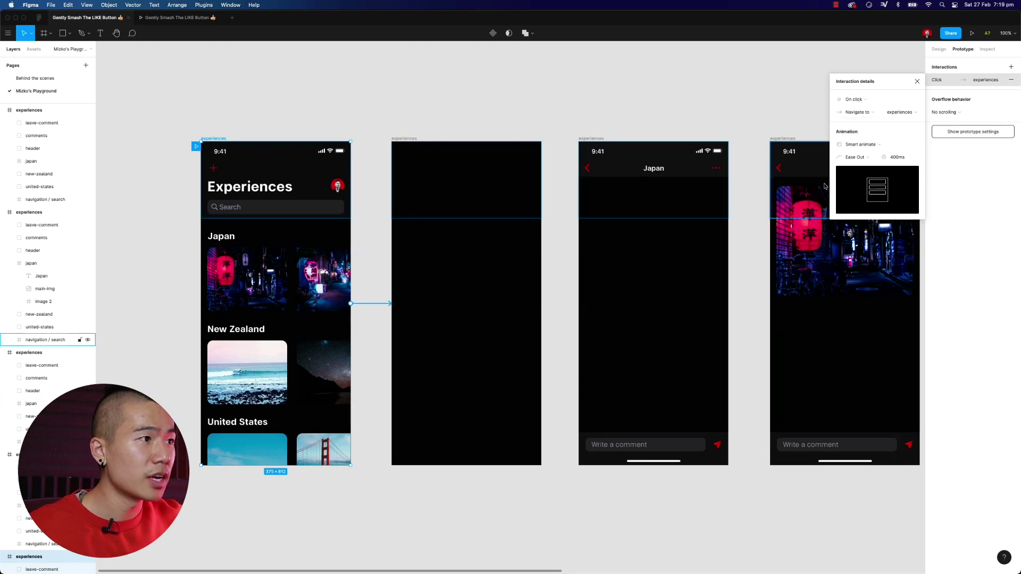
pyautogui.click(867, 147)
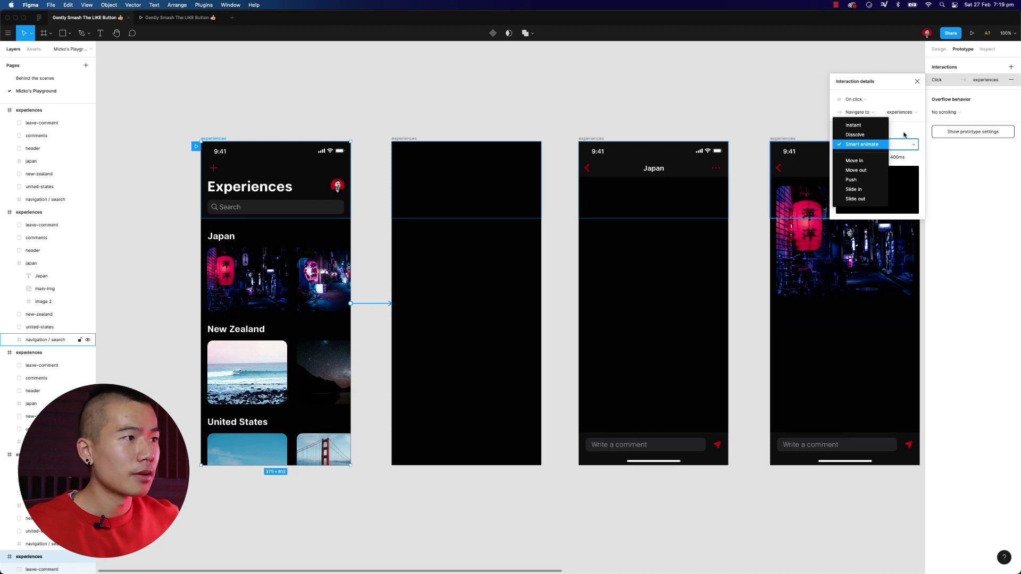
pyautogui.click(881, 150)
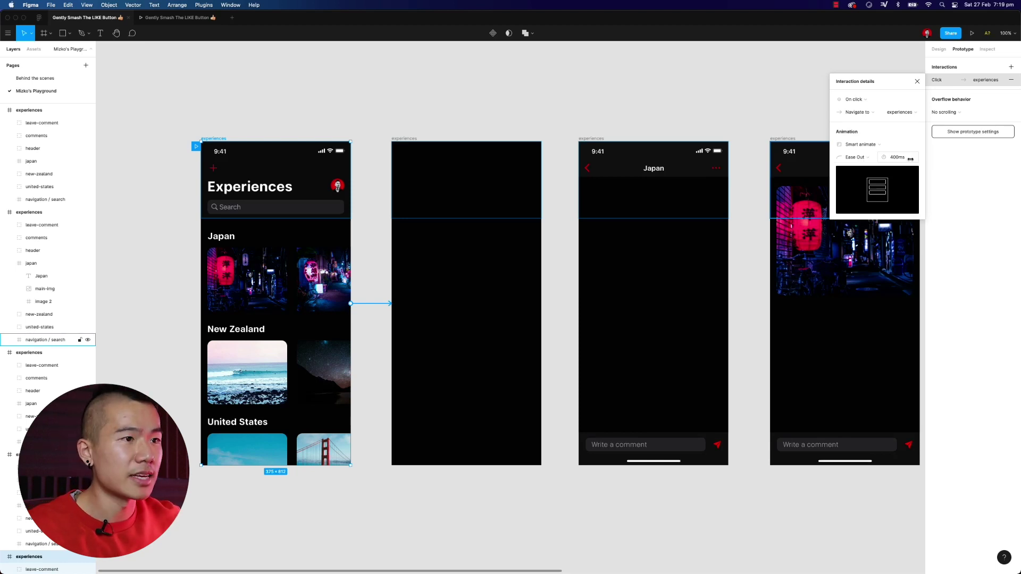
# - Connect the blank experiences frame to the header-only Japan frame with a prototype link triggered after a 100 ms delay
pyautogui.click(597, 123)
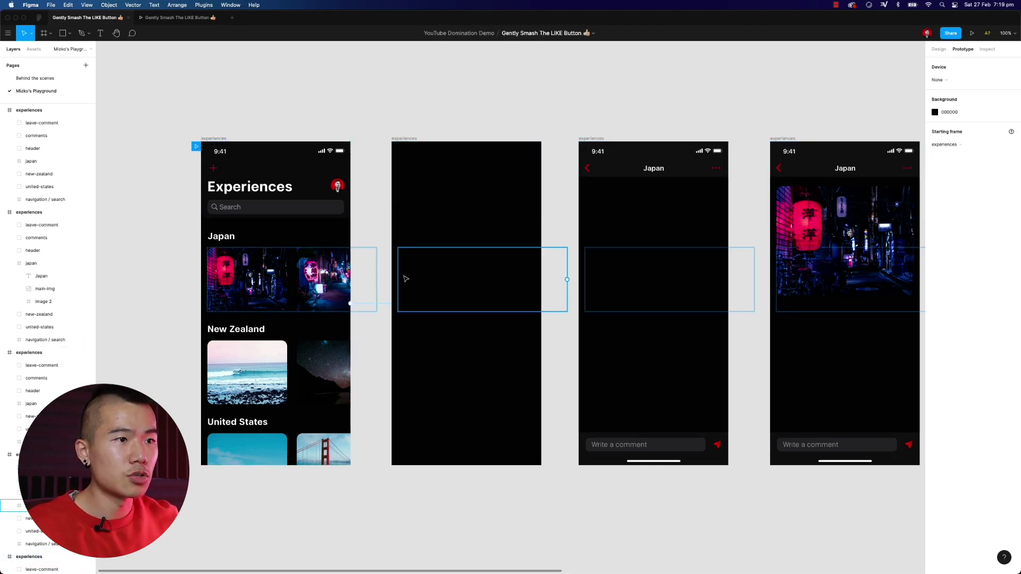
pyautogui.click(411, 143)
pyautogui.moveTo(540, 303); pyautogui.dragTo(585, 308)
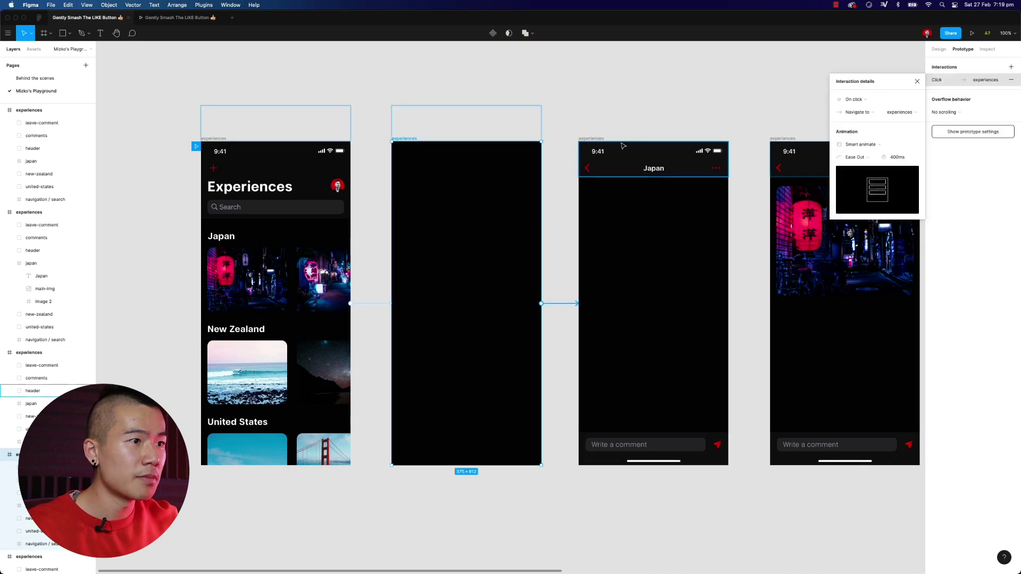
pyautogui.click(861, 100)
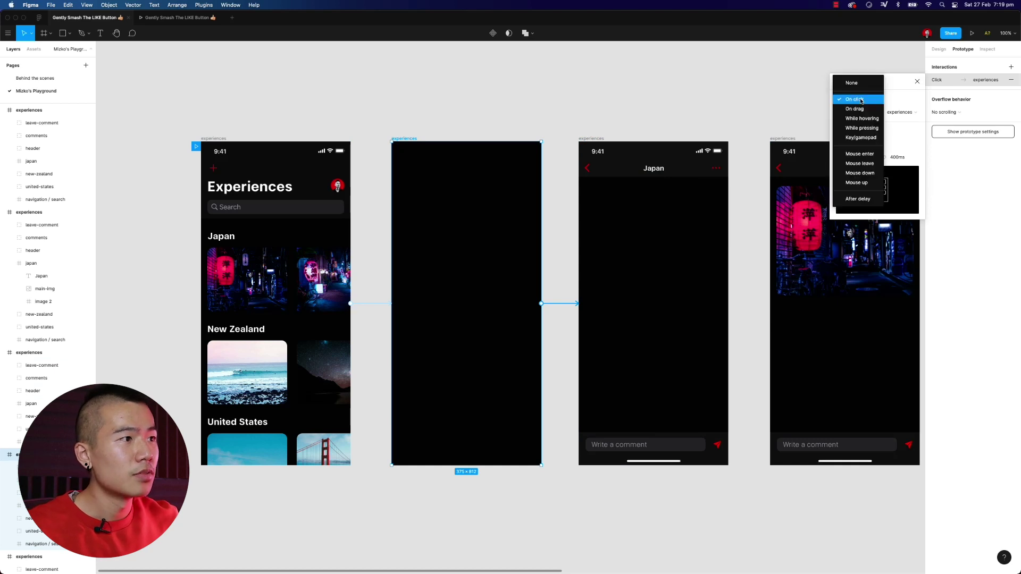
pyautogui.click(865, 200)
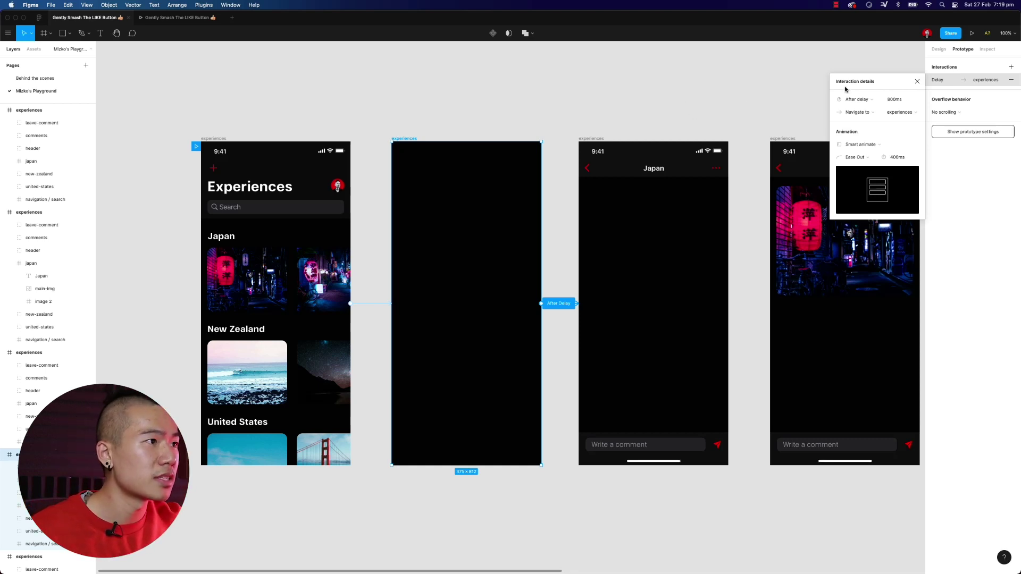
pyautogui.click(897, 104)
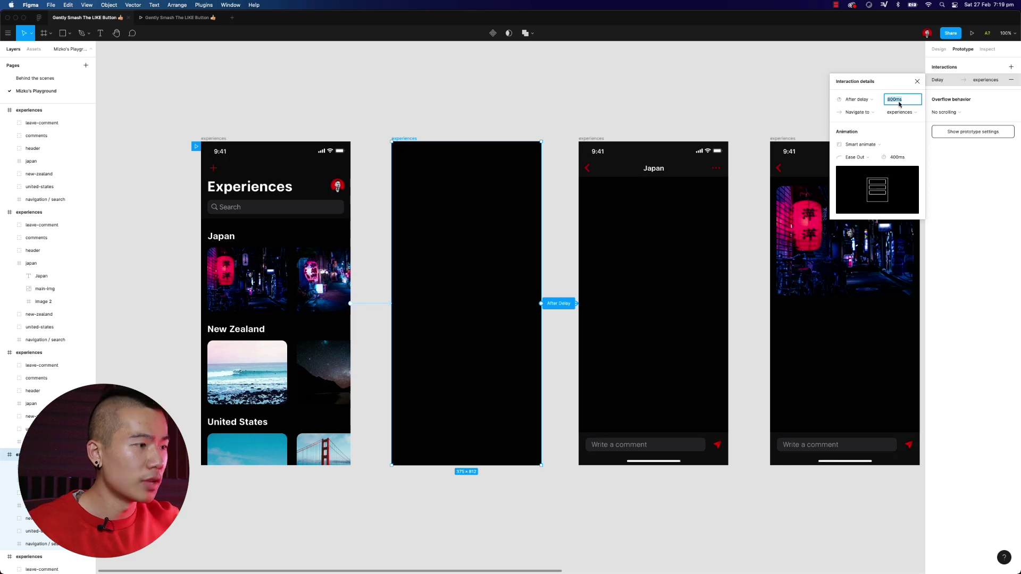
pyautogui.write('100')
pyautogui.press('Return')
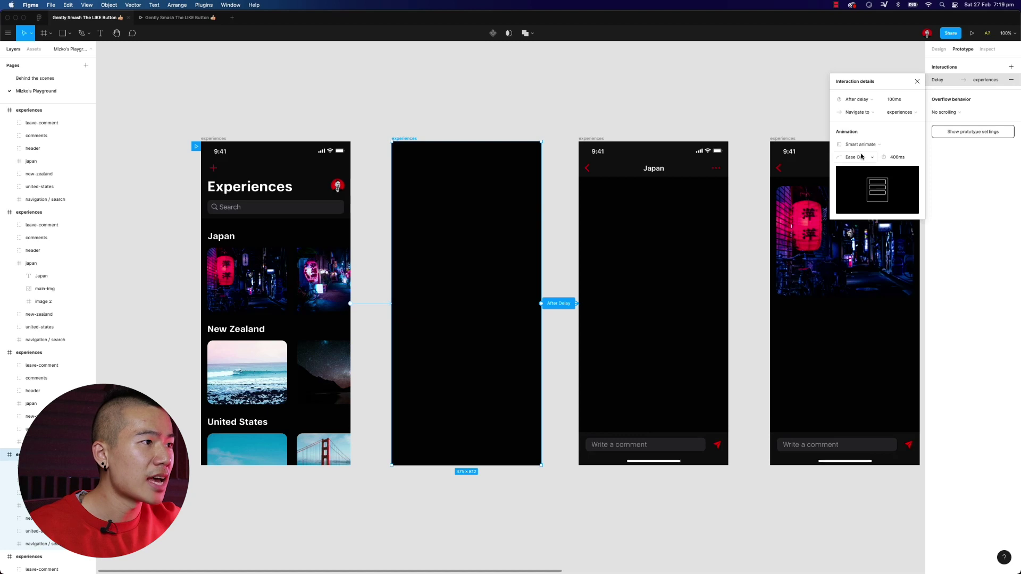
pyautogui.click(679, 100)
# - Connect the header-only Japan frame to the frame with the large Japan image using an After delay link of 100 ms
pyautogui.hscroll(5, 551, 100)
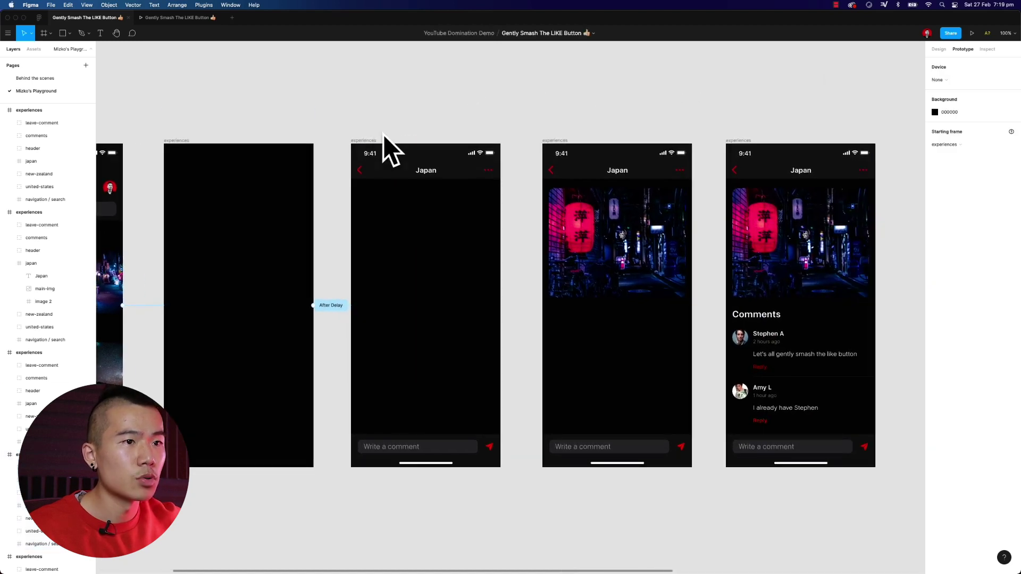
pyautogui.click(364, 141)
pyautogui.moveTo(501, 305); pyautogui.dragTo(551, 308)
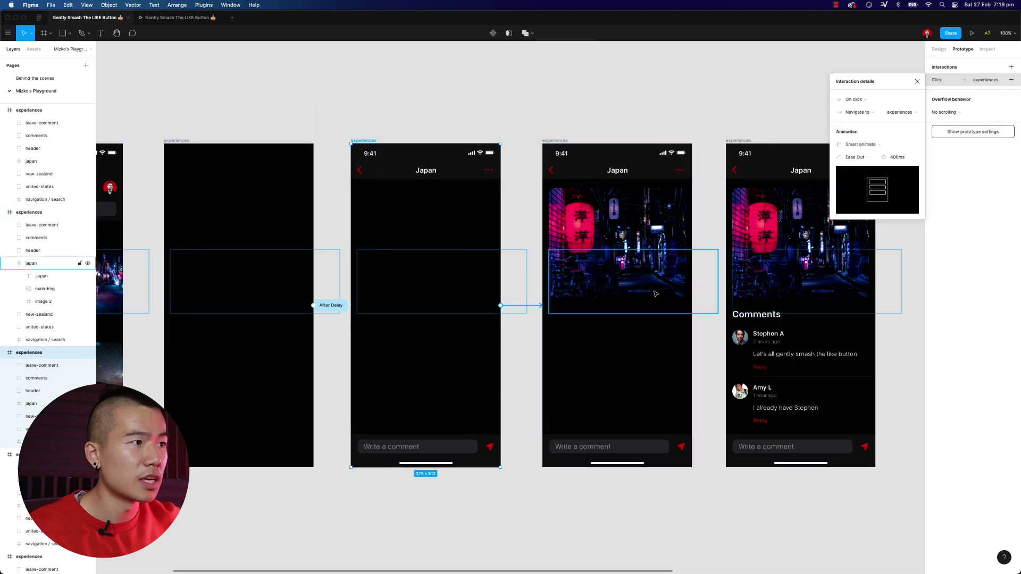
pyautogui.click(865, 101)
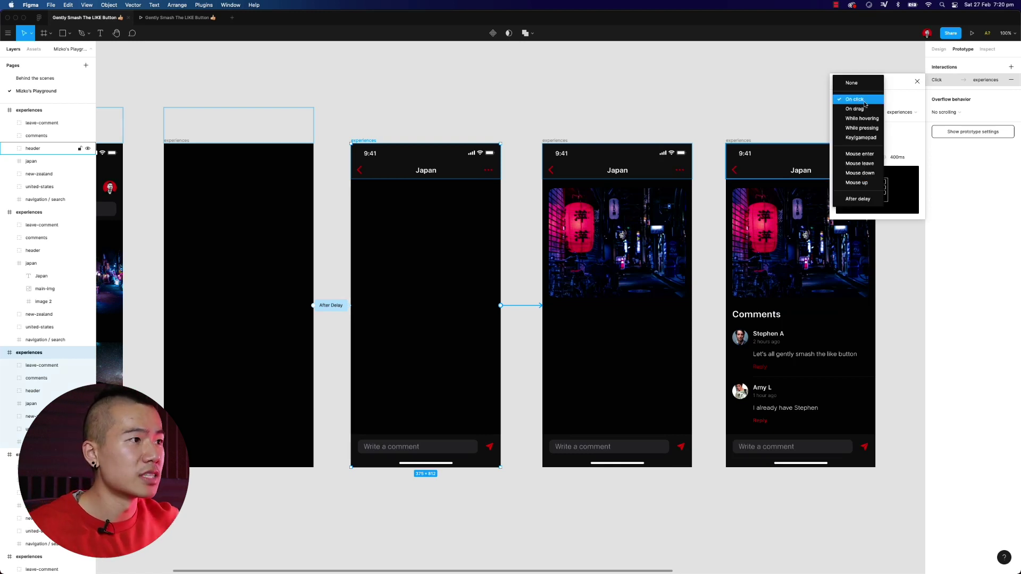
pyautogui.click(861, 198)
pyautogui.click(909, 99)
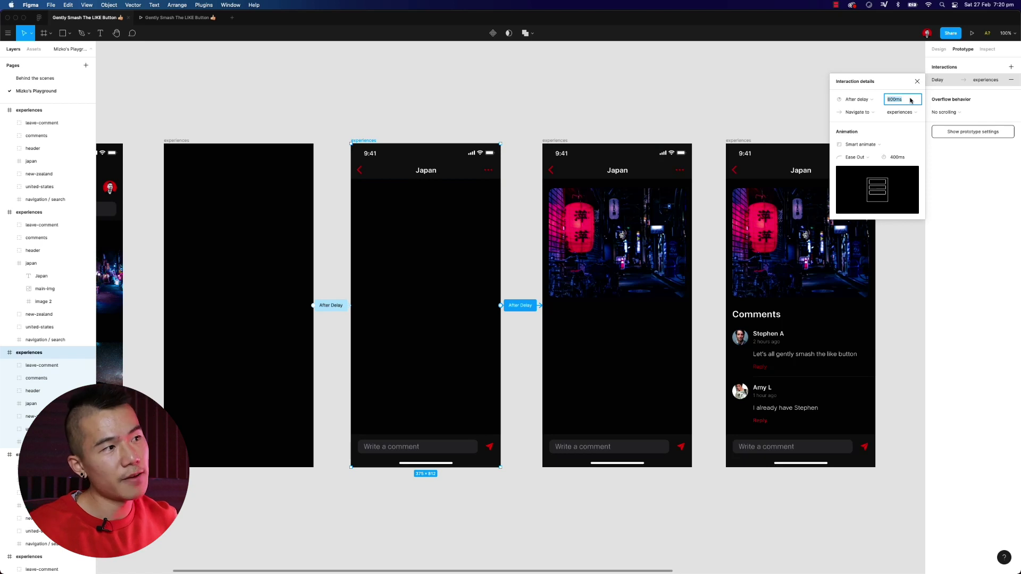
pyautogui.write('100')
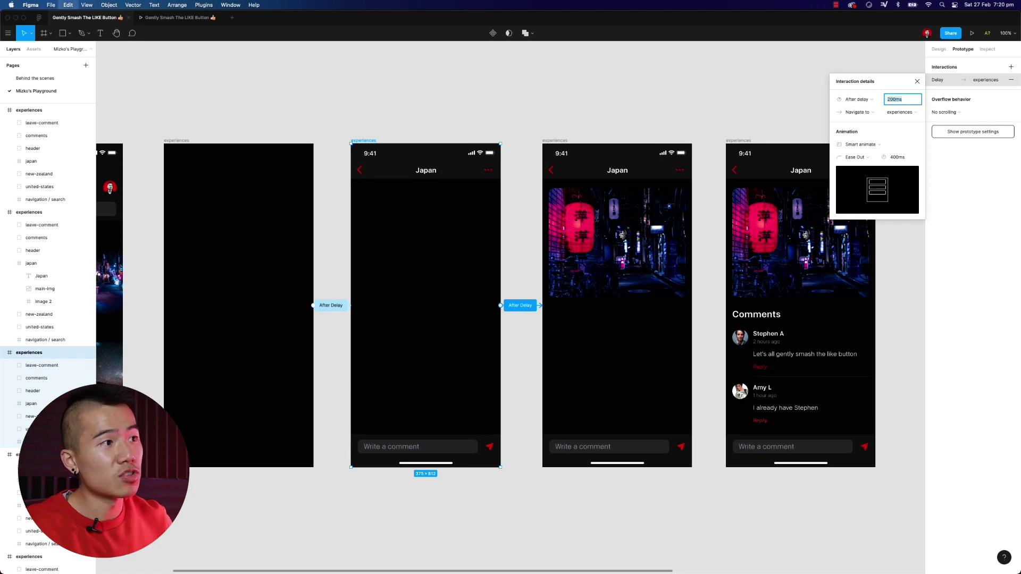
pyautogui.write('ms')
pyautogui.press('Return')
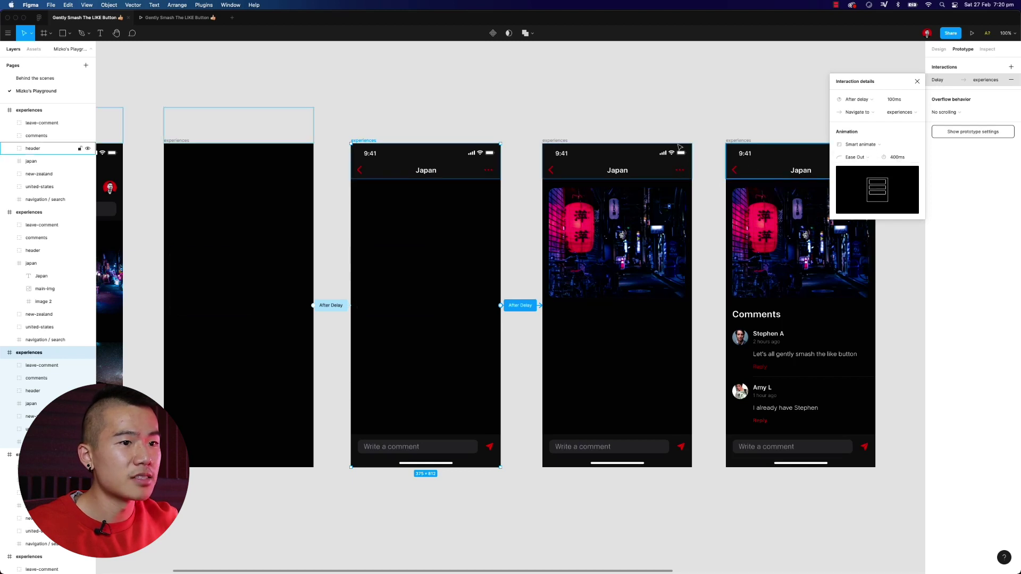
pyautogui.click(502, 91)
# - Link the frame with the large Japan image to the frame with comments, triggered After delay at 100 ms
pyautogui.hscroll(1, 558, 94)
pyautogui.hscroll(5, 558, 94)
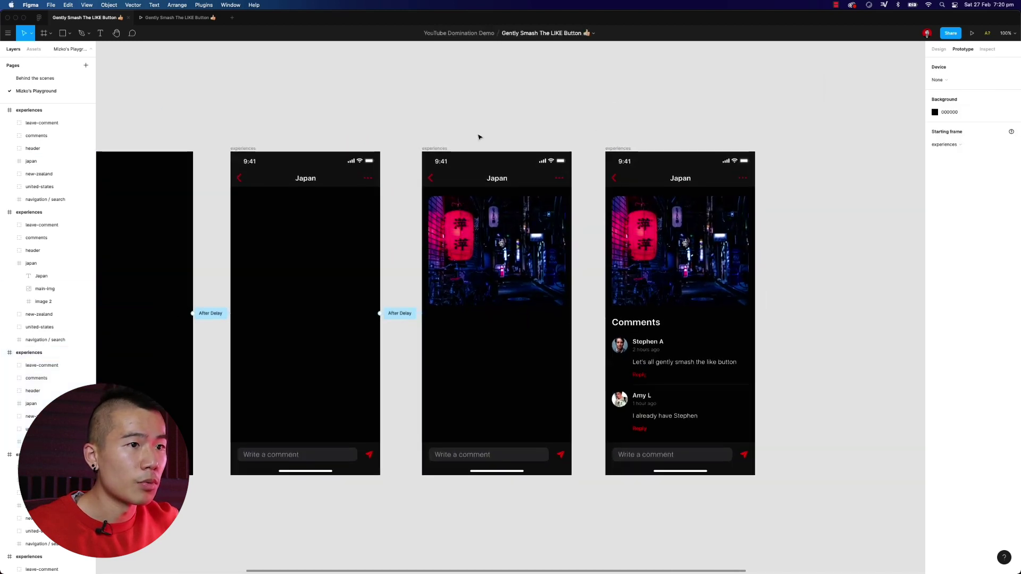
pyautogui.click(569, 313)
pyautogui.moveTo(572, 313); pyautogui.dragTo(667, 314)
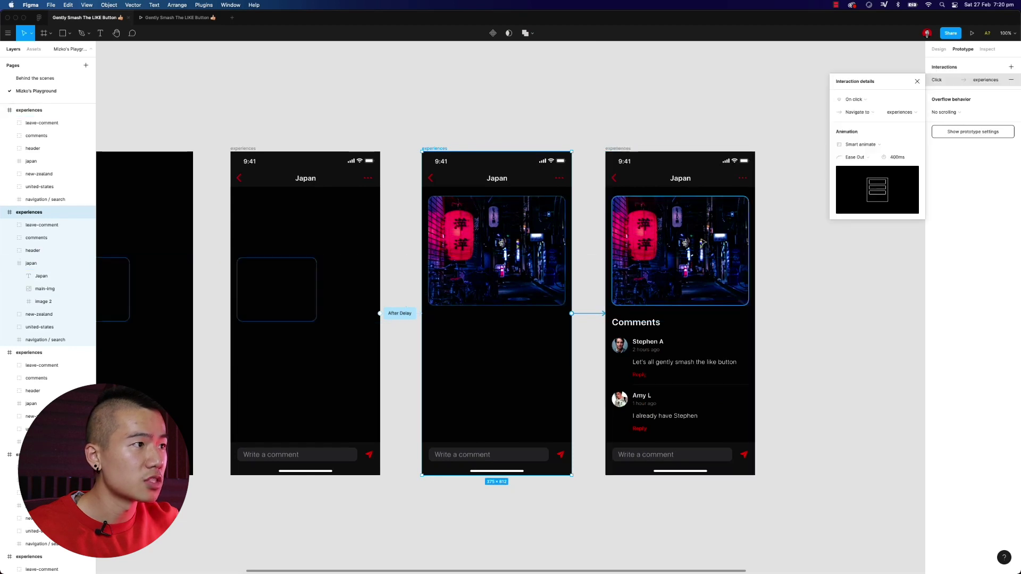
pyautogui.click(872, 105)
pyautogui.click(871, 199)
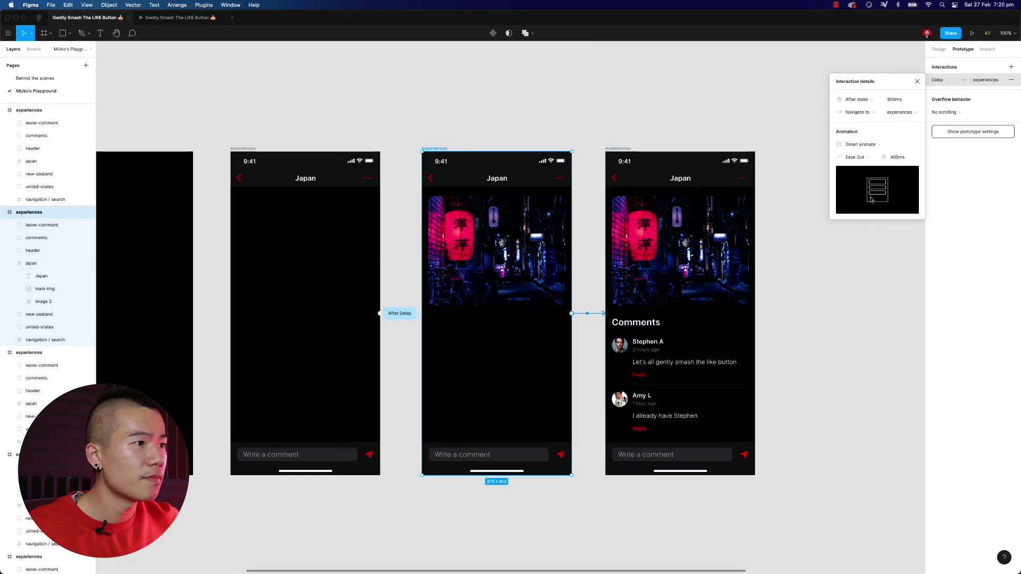
pyautogui.click(888, 101)
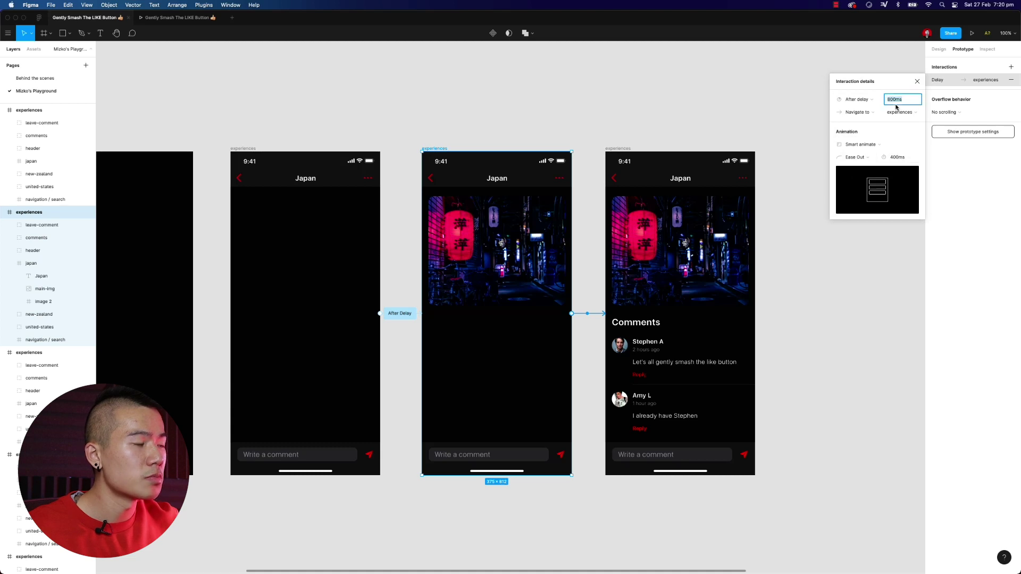
pyautogui.write('100')
pyautogui.press('Return')
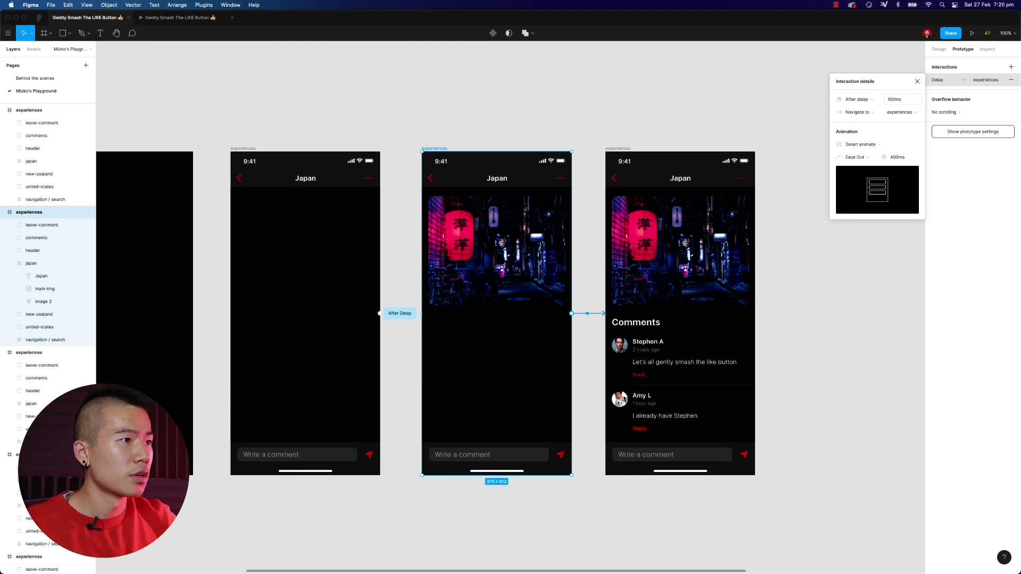
pyautogui.click(611, 103)
# - Close the old prototype preview and present the prototype again starting from the list-view experiences frame
pyautogui.hscroll(-8, 610, 103)
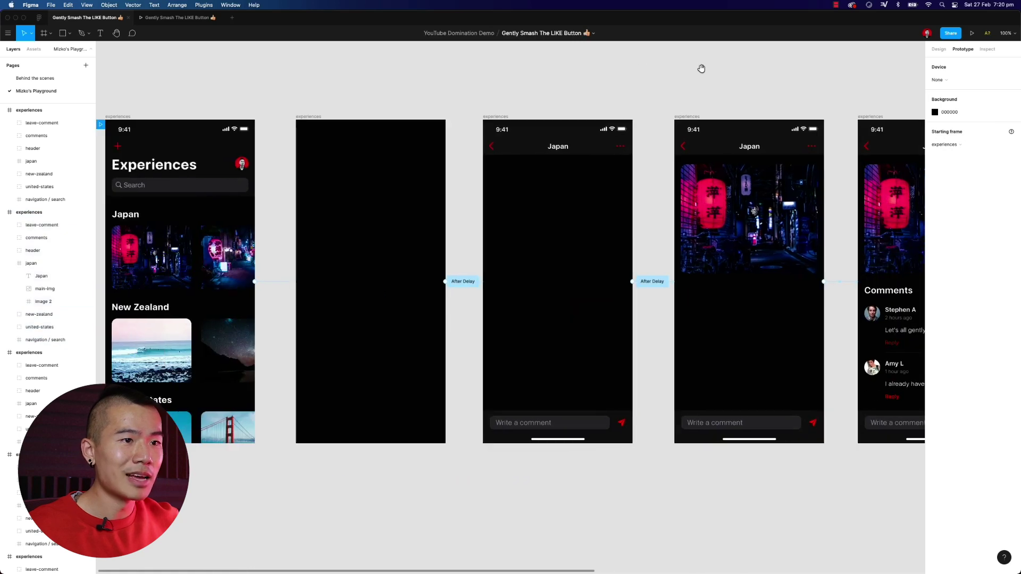
pyautogui.press('-')
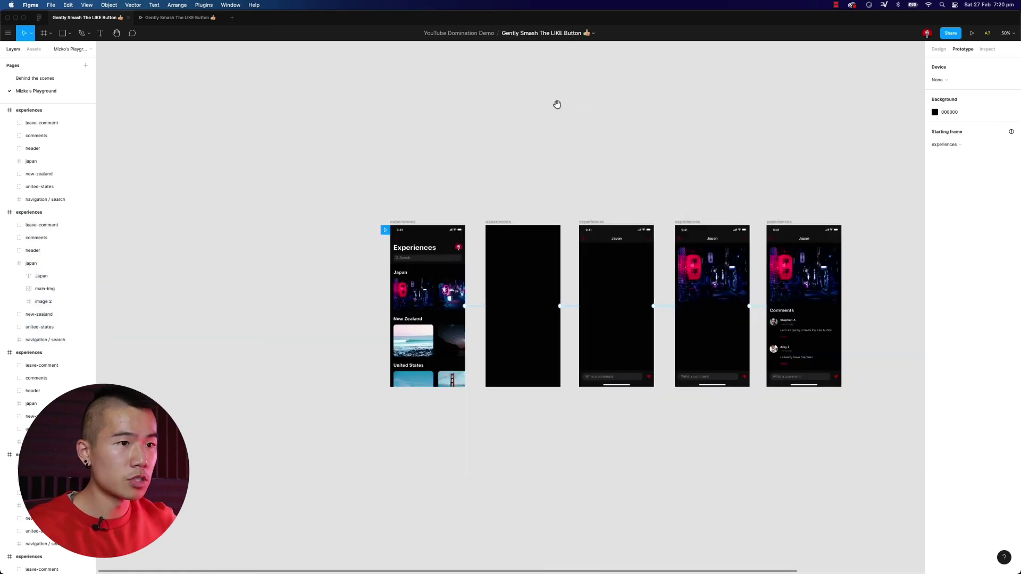
pyautogui.hscroll(3, 367, 157)
pyautogui.click(290, 235)
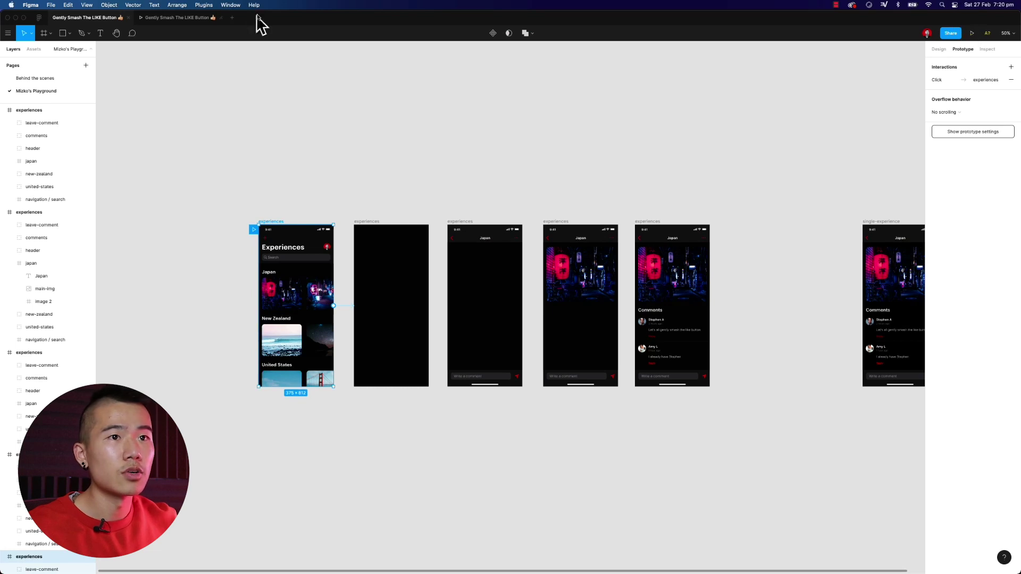
pyautogui.click(221, 18)
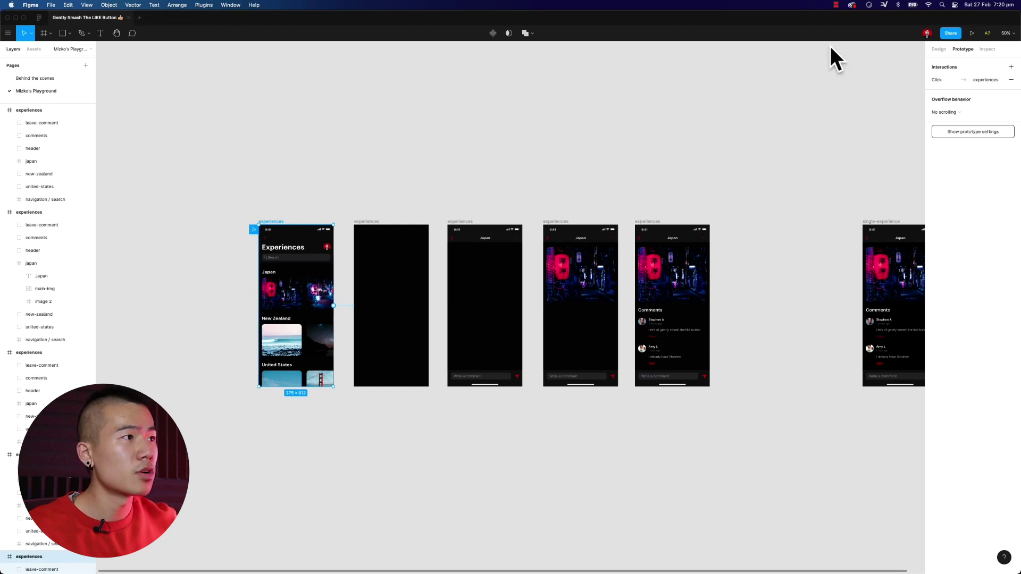
pyautogui.click(971, 34)
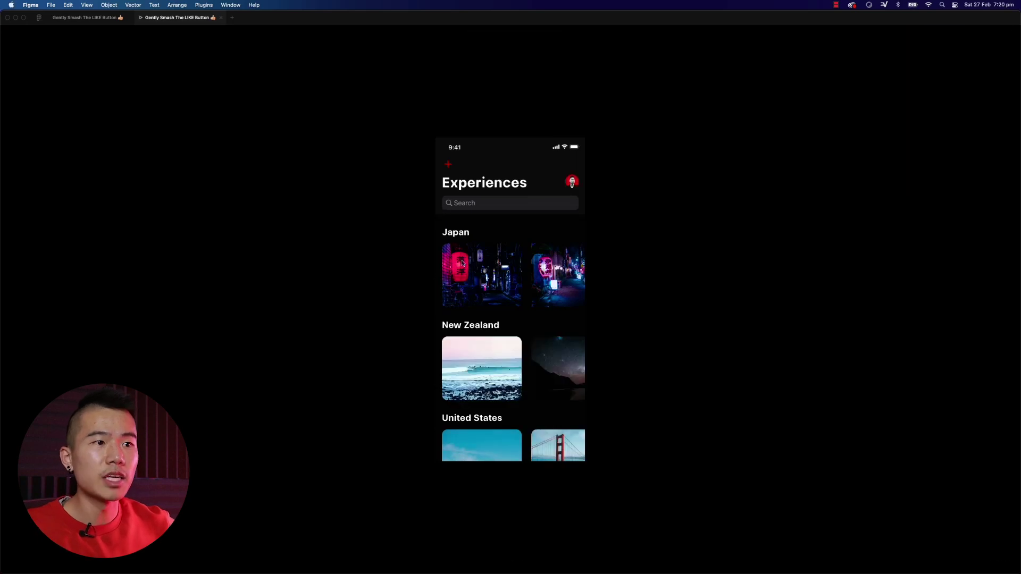
# - Play the prototype from the Japan card in the list view through to the detail view, replay it, and close the preview
pyautogui.click(487, 278)
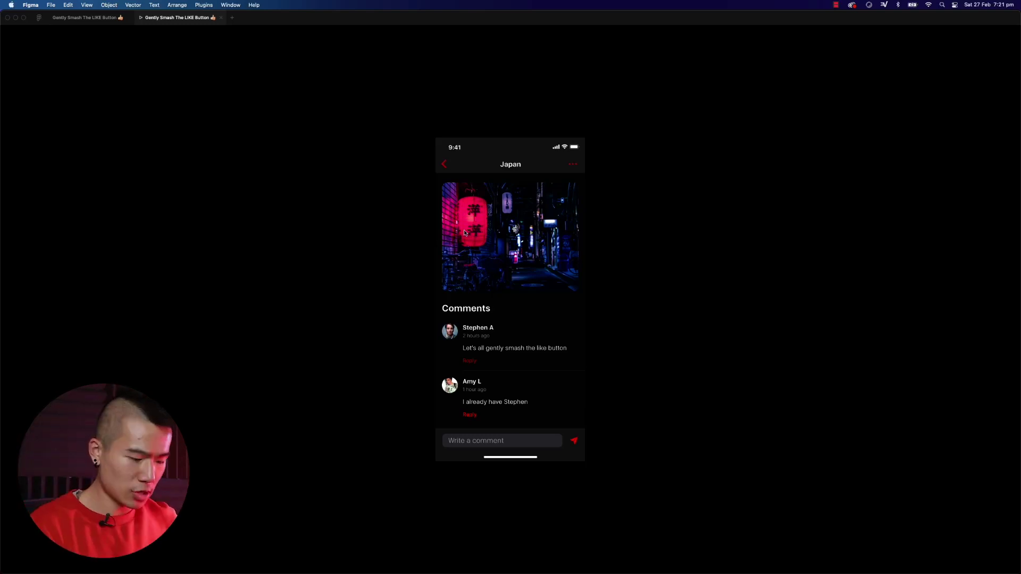
pyautogui.click(465, 233)
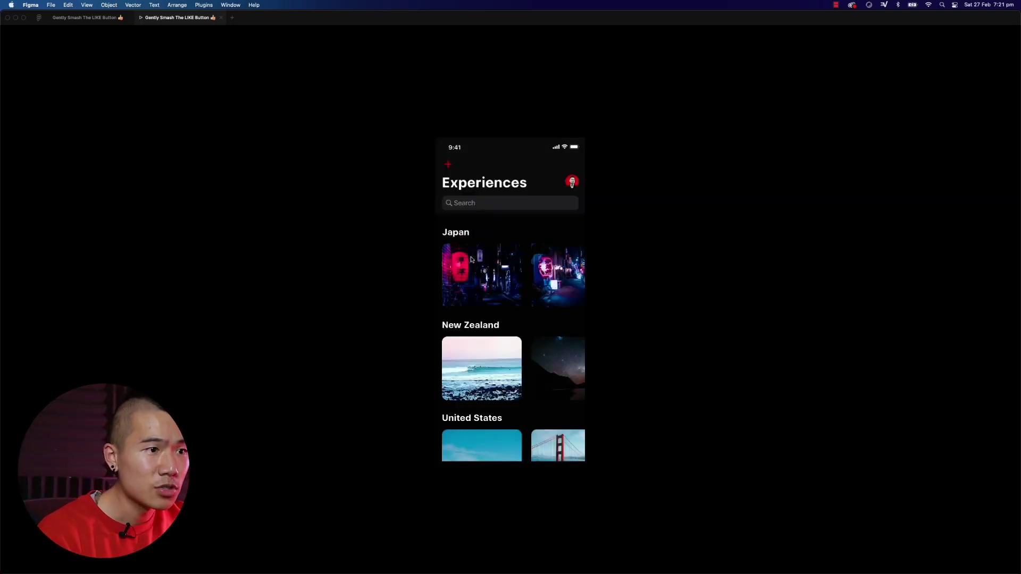
pyautogui.click(471, 259)
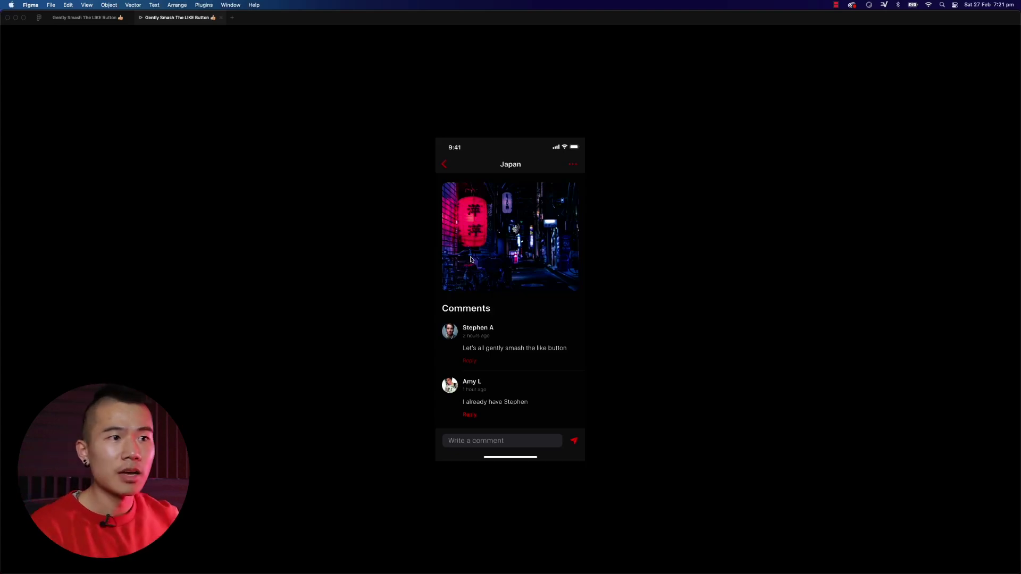
pyautogui.click(222, 18)
# - Compare the size of the Japan main image in the large-image frame with the hidden main image in the header-only frame
pyautogui.click(605, 217)
pyautogui.moveTo(605, 216); pyautogui.dragTo(495, 196)
pyautogui.scroll(5, 494, 197)
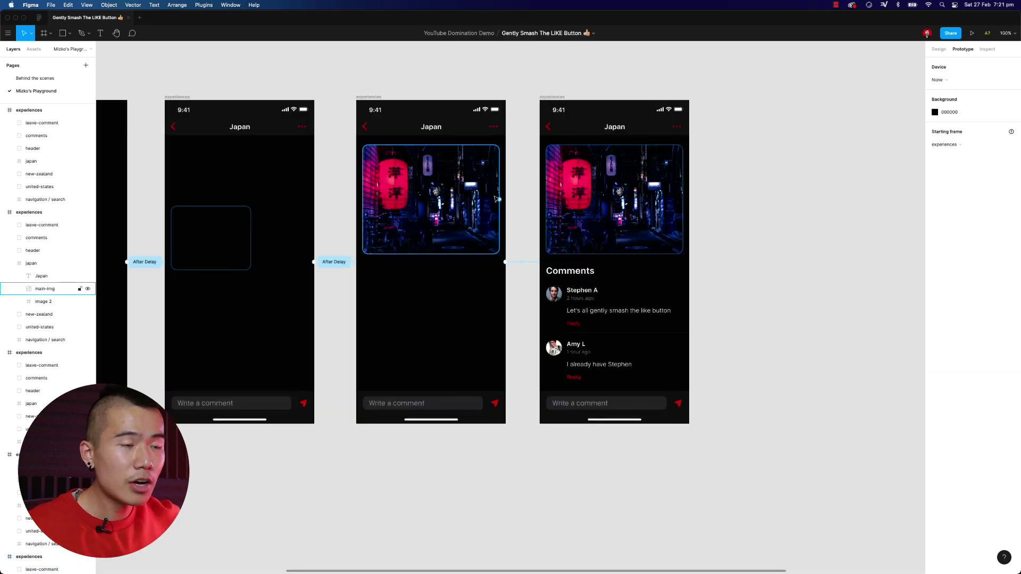
pyautogui.click(435, 187)
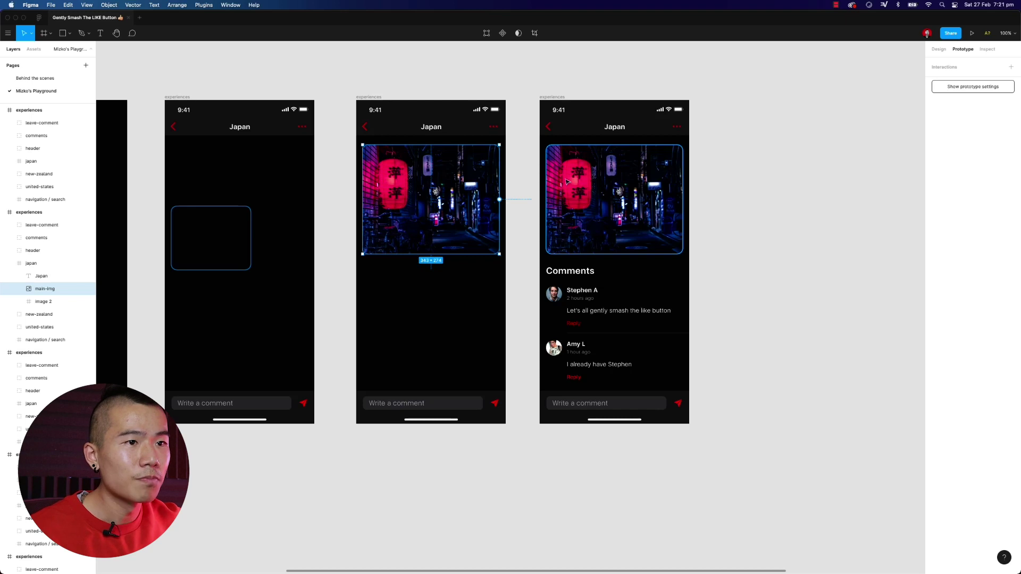
pyautogui.click(348, 171)
pyautogui.hscroll(-5, 351, 159)
pyautogui.scroll(2, 351, 159)
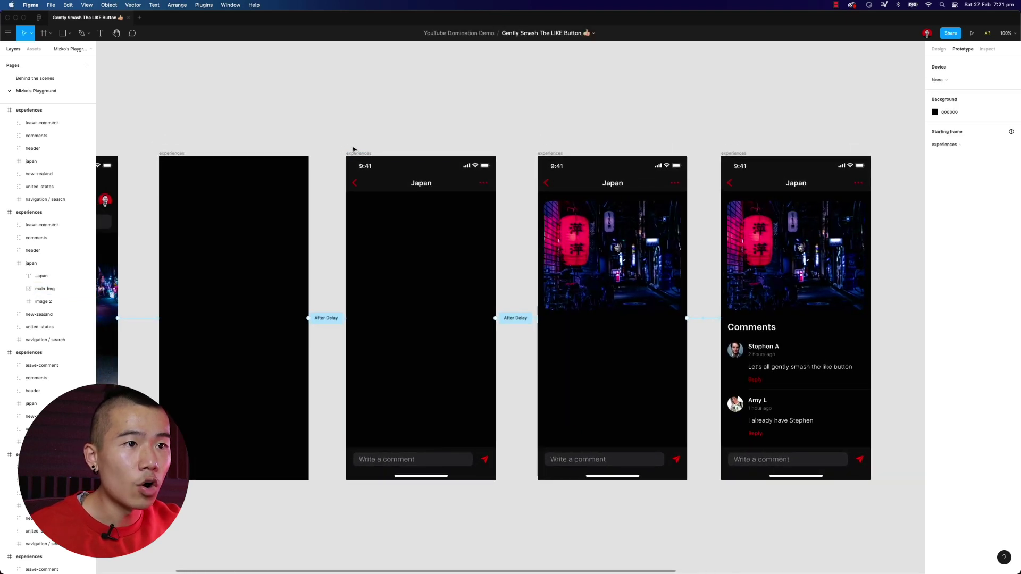
pyautogui.hscroll(-1, 360, 152)
pyautogui.doubleClick(401, 278)
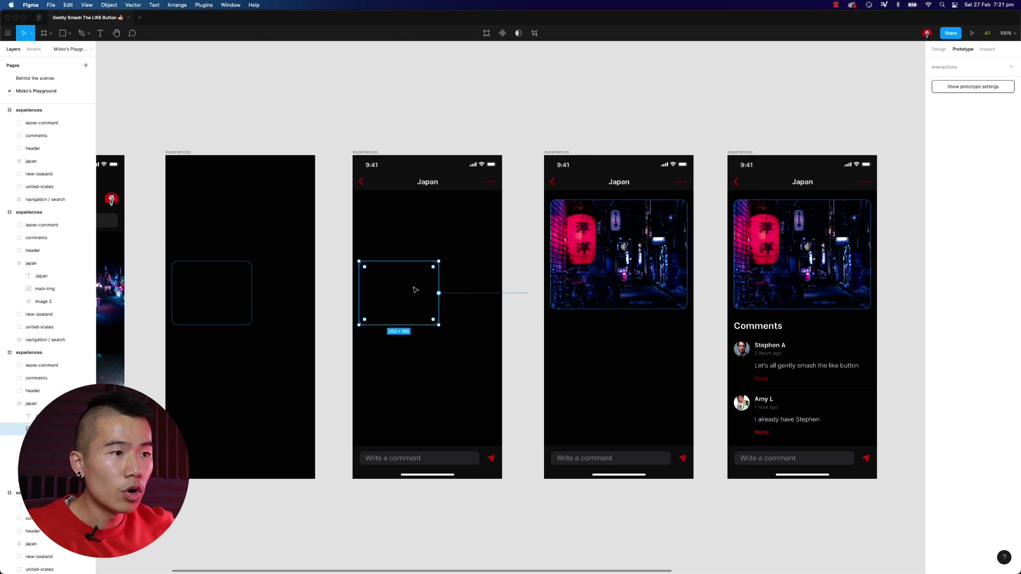
pyautogui.click(939, 49)
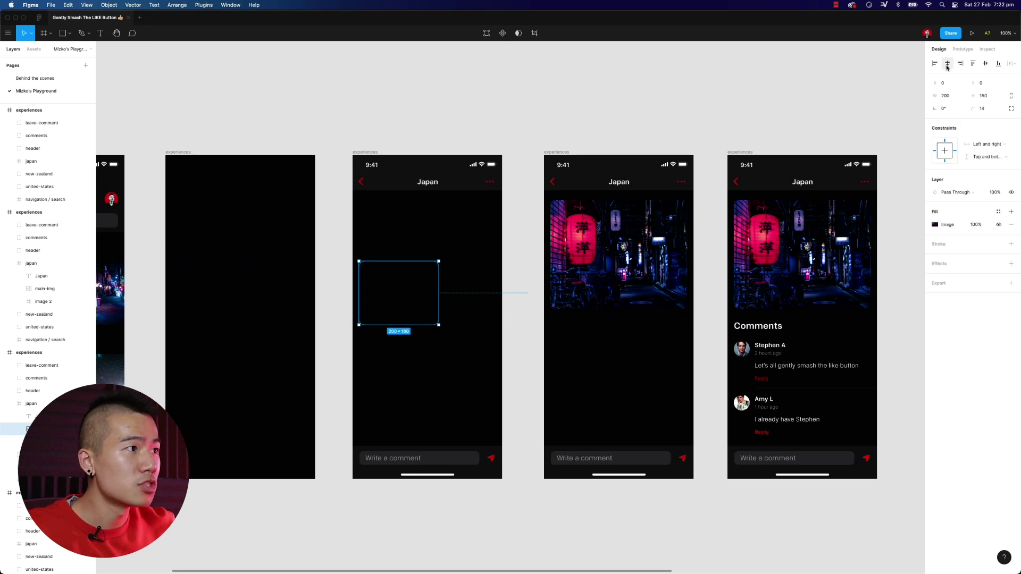
pyautogui.click(621, 240)
pyautogui.click(392, 298)
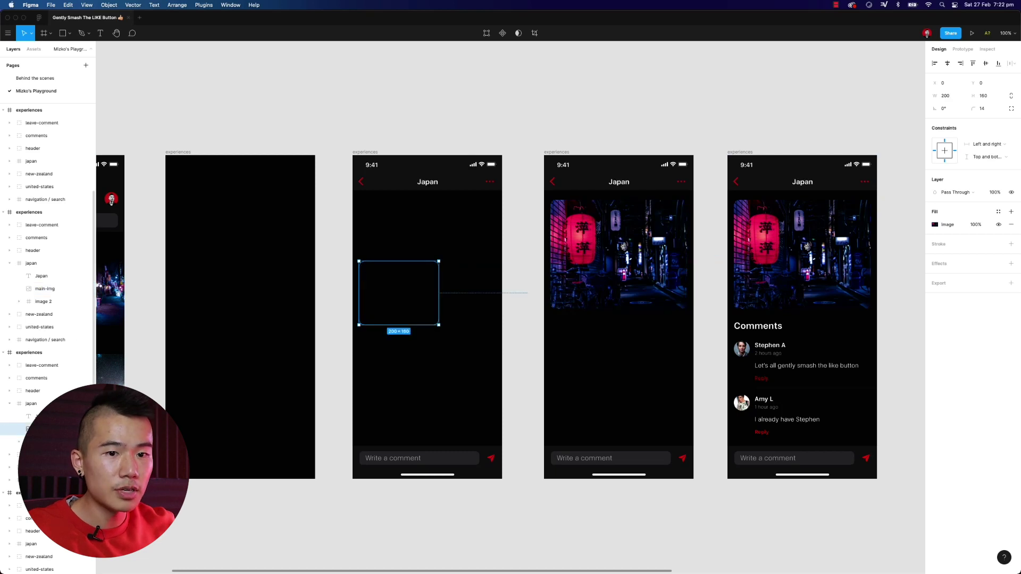
# - Try to set the width of the header-only frame's hidden main image to 343 without constraining its proportions
pyautogui.click(953, 97)
pyautogui.write('343')
pyautogui.press('Return')
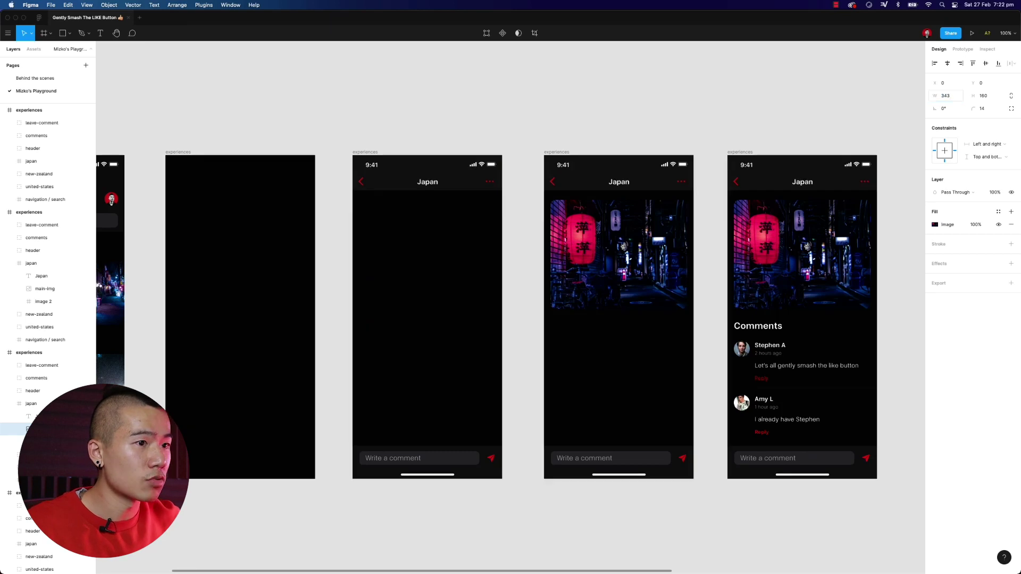
pyautogui.press('super+z')
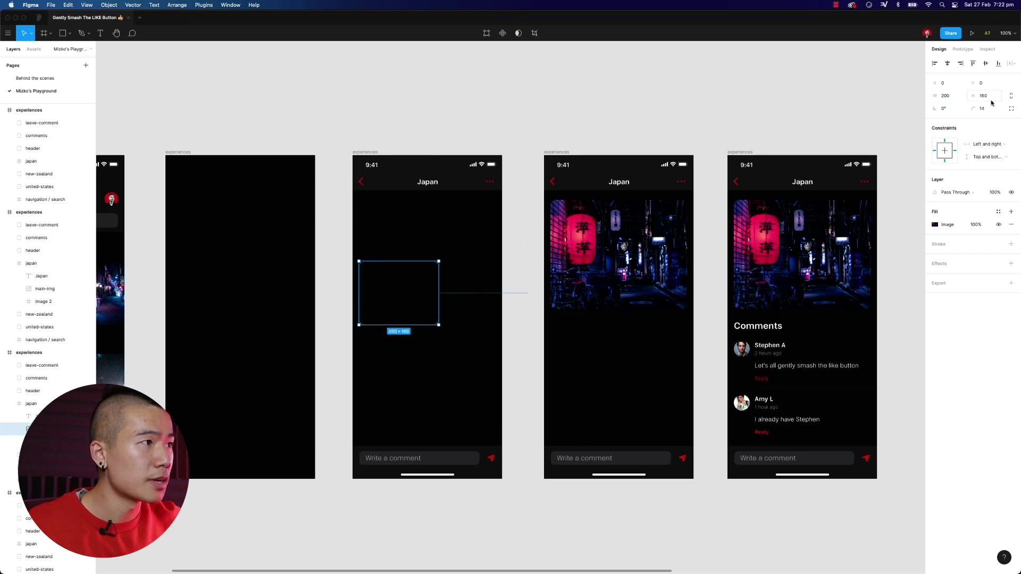
# - Set the width of the hidden main image in the header-only frame to 343 with its proportions constrained
pyautogui.click(947, 97)
pyautogui.write('343')
pyautogui.press('Return')
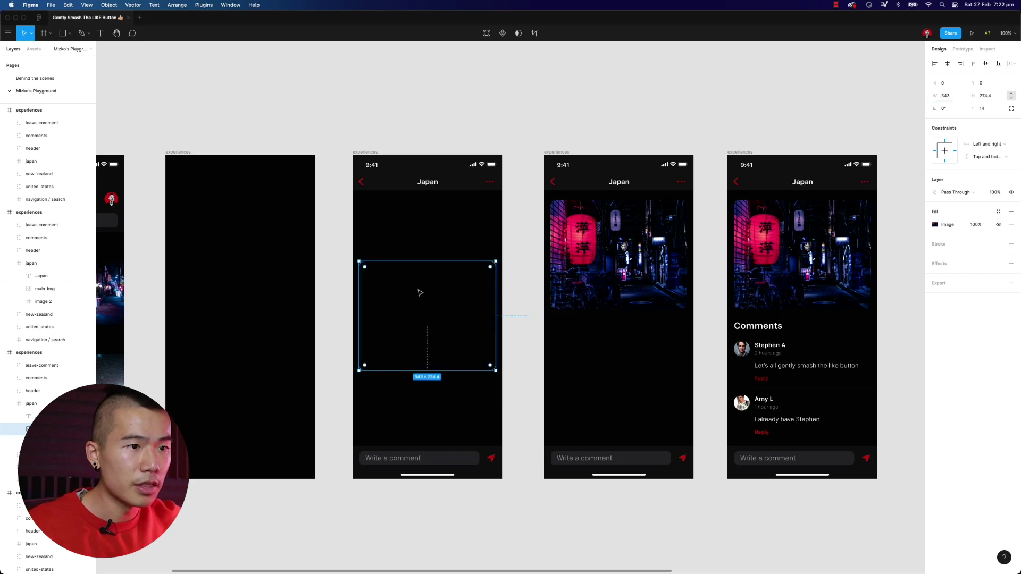
# - Set the opacity of both the Japan title and the second Japan image in the header-only frame to 0%
pyautogui.click(24, 416)
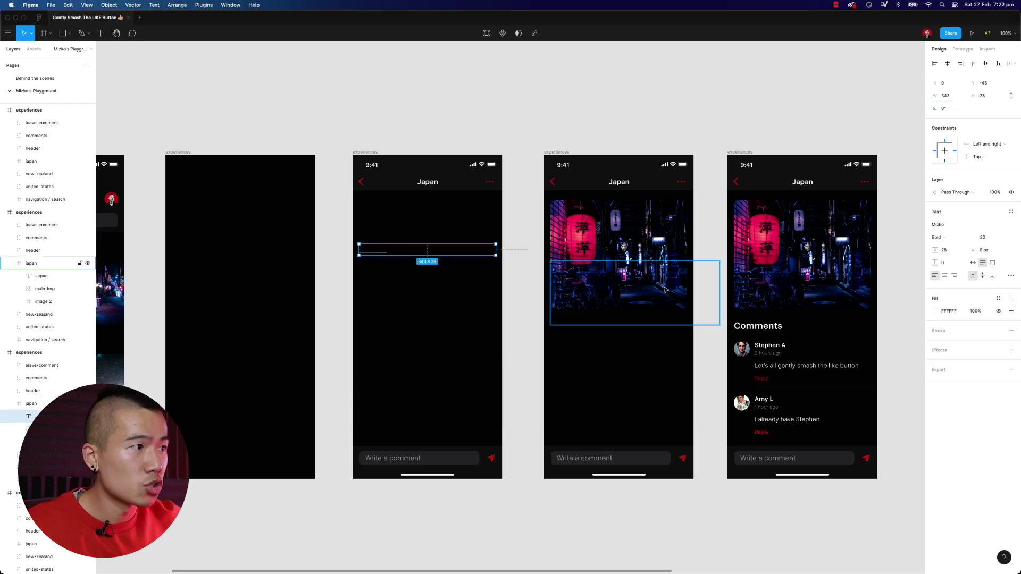
pyautogui.click(994, 192)
pyautogui.write('0')
pyautogui.press('Return')
pyautogui.hotkey('ctrl', 'v')
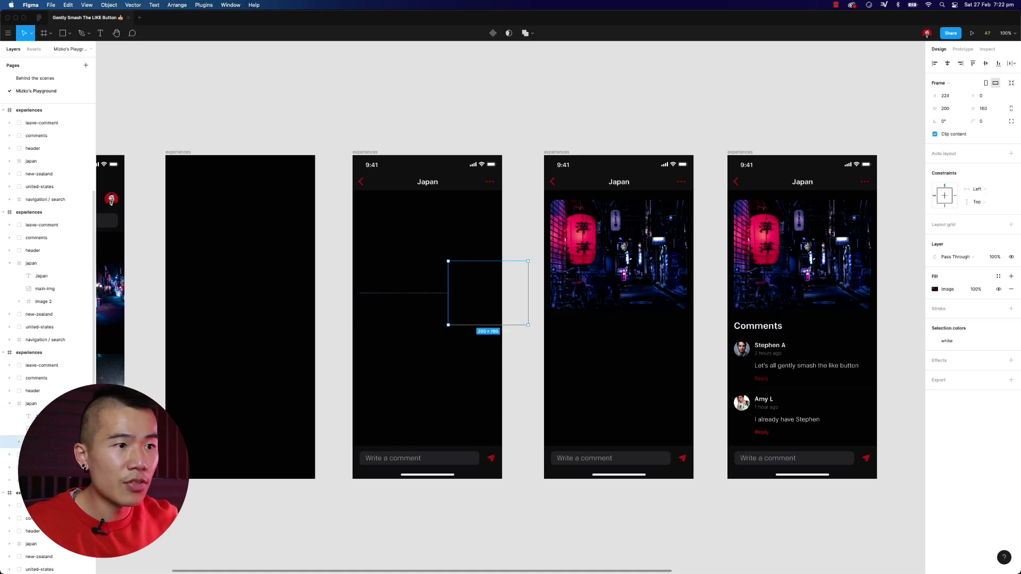
pyautogui.click(993, 257)
pyautogui.write('0')
pyautogui.press('Return')
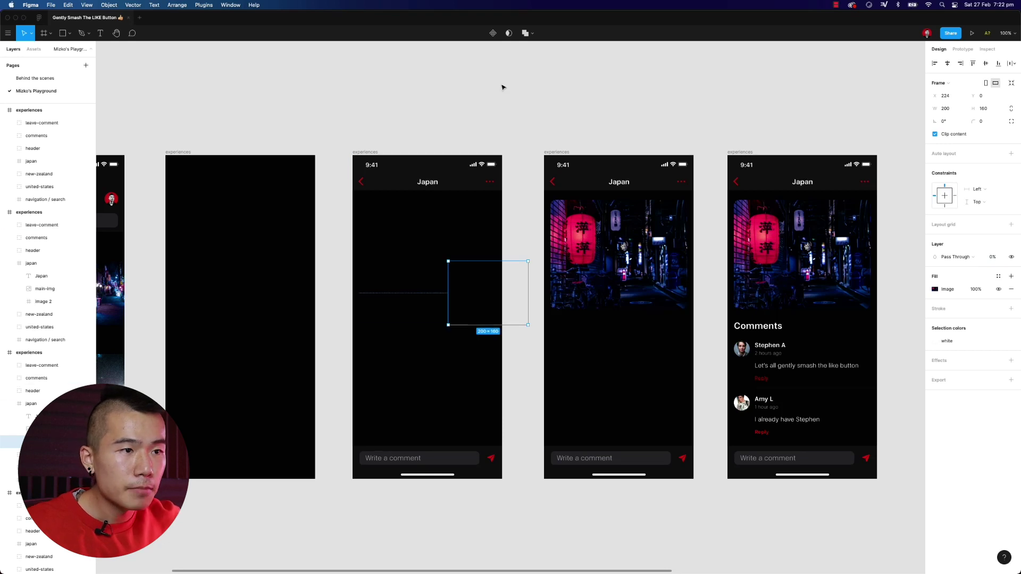
pyautogui.click(504, 87)
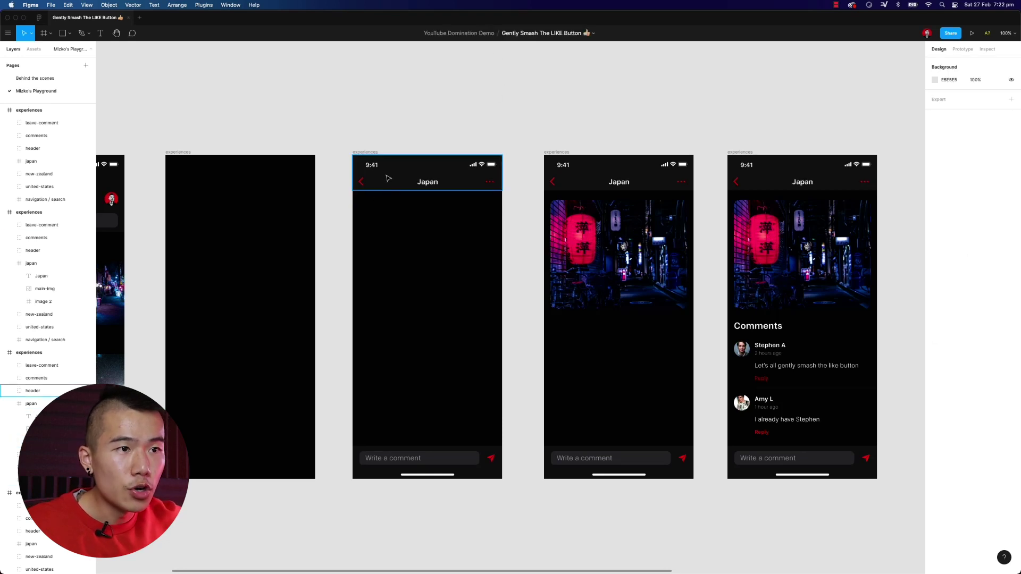
# - Play the prototype from the list-view frame through the Japan card to the detail view, and return to the design file
pyautogui.click(570, 154)
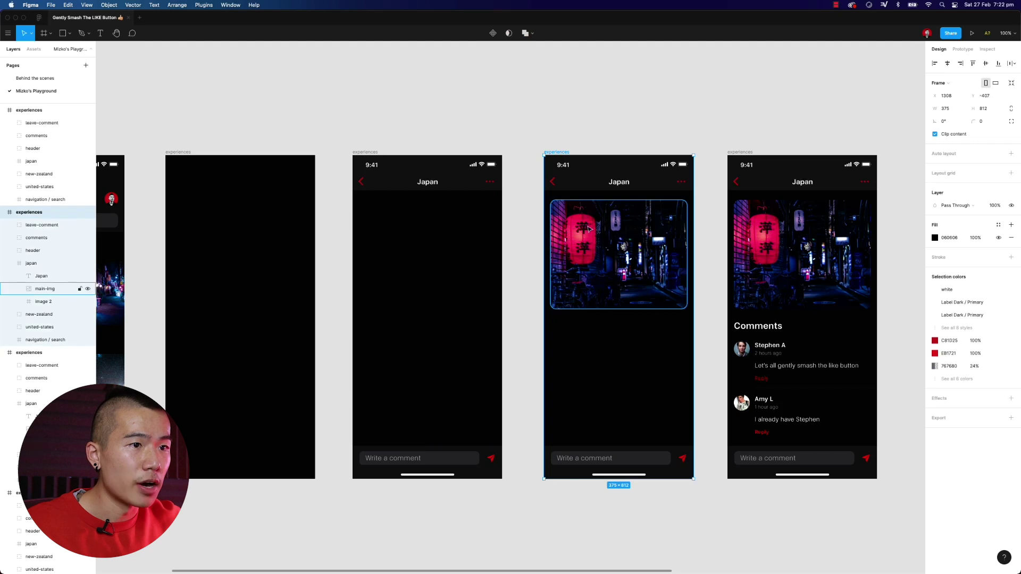
pyautogui.click(371, 278)
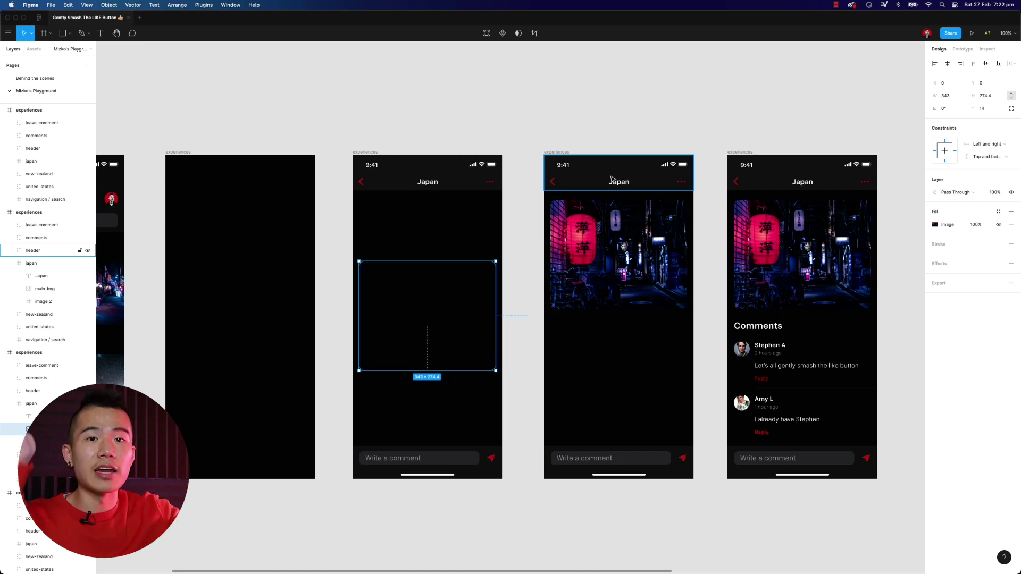
pyautogui.click(395, 124)
pyautogui.moveTo(395, 124); pyautogui.dragTo(582, 115)
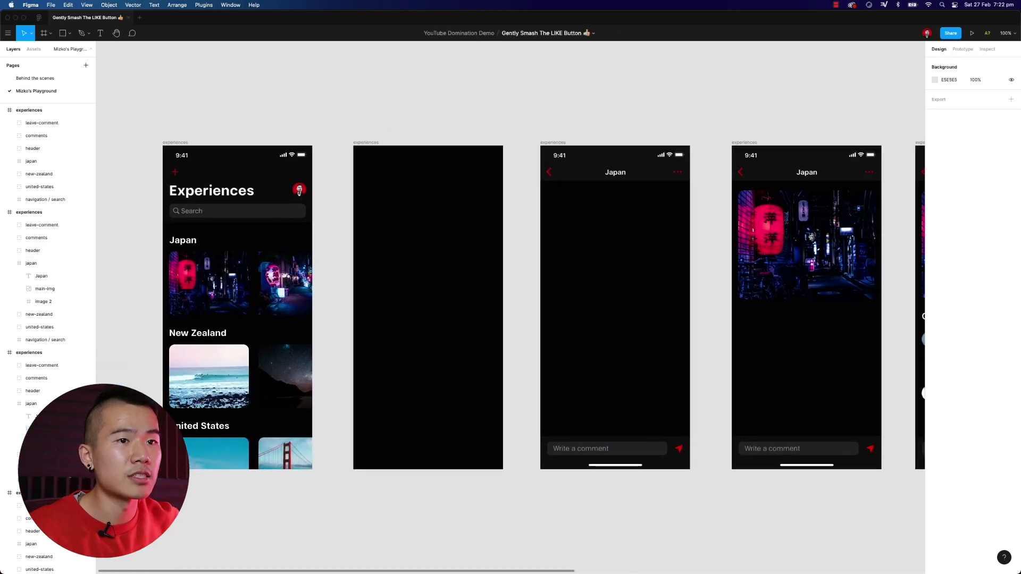
pyautogui.click(173, 142)
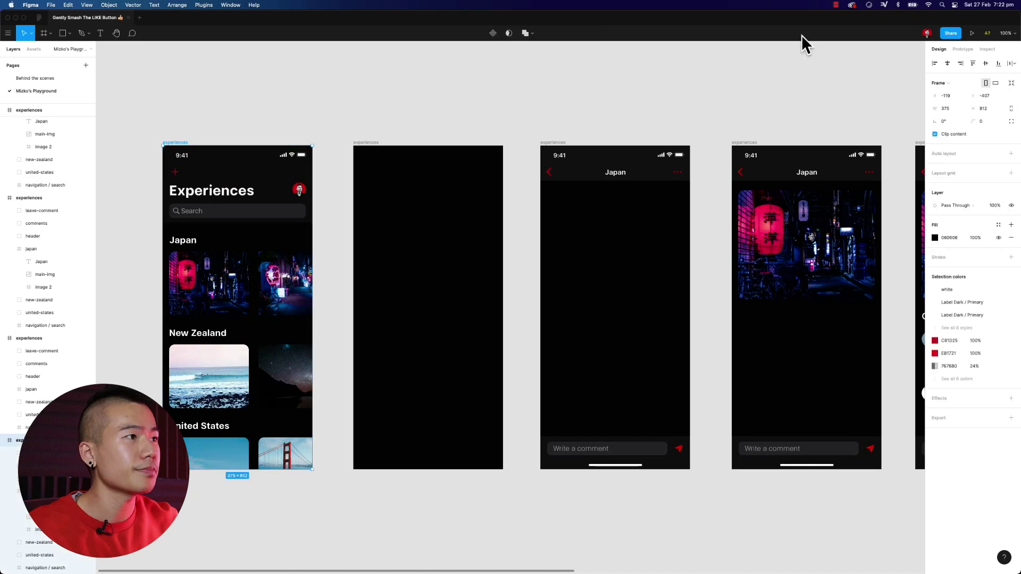
pyautogui.click(972, 33)
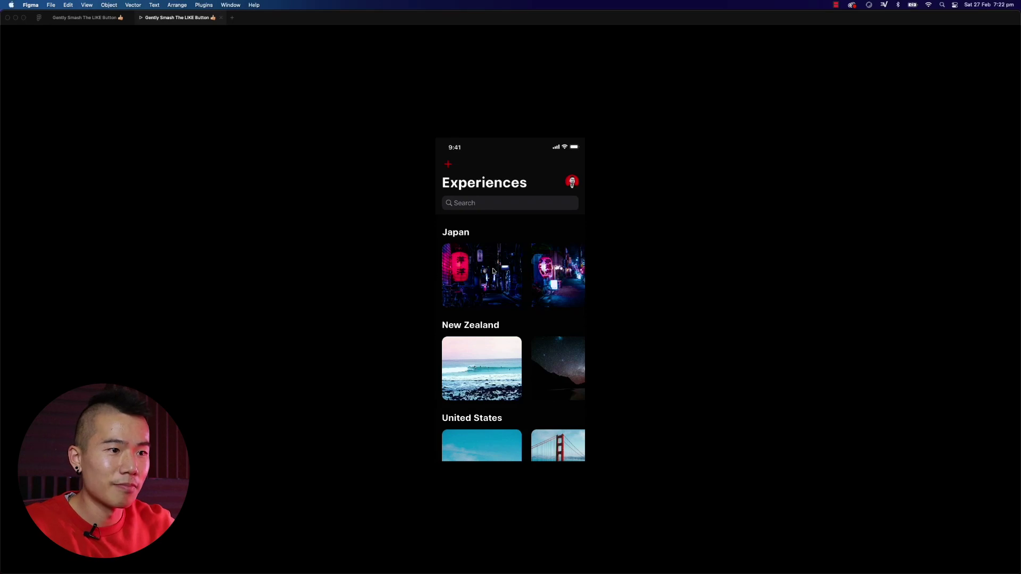
pyautogui.click(493, 272)
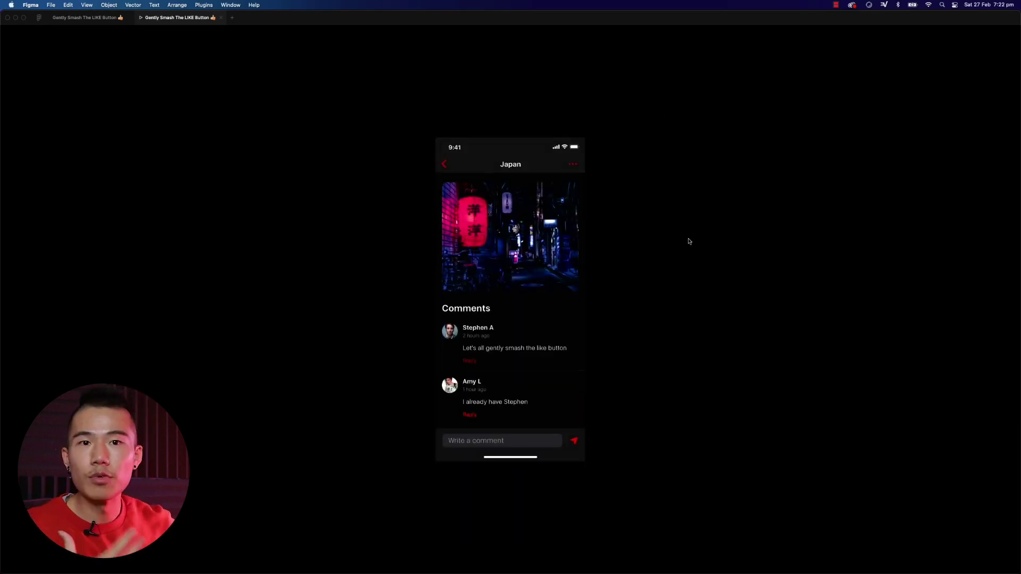
pyautogui.click(91, 20)
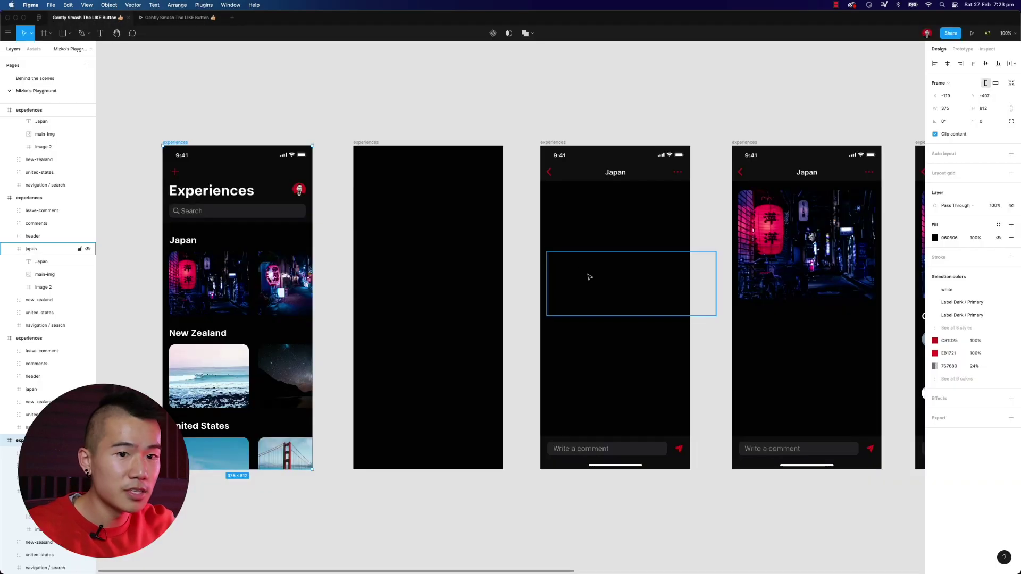
# - Move the hidden japan frame inside the header-only frame up to Y 146
pyautogui.click(588, 277)
pyautogui.hscroll(3, 438, 274)
pyautogui.hotkey('shift', 'Up')
pyautogui.hotkey('shift', 'Up')
pyautogui.hotkey('shift', 'Up')
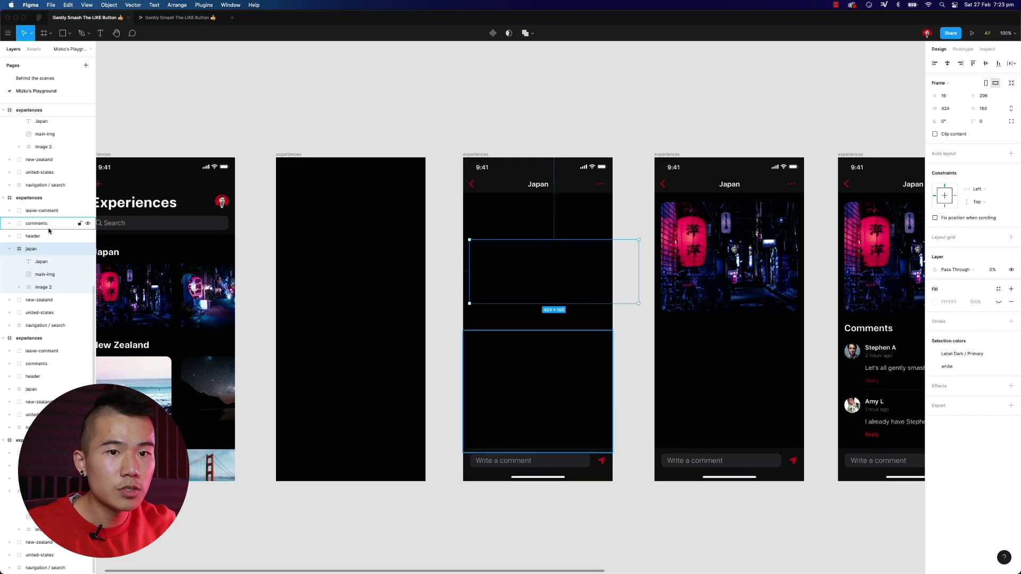
pyautogui.hotkey('shift', 'Up')
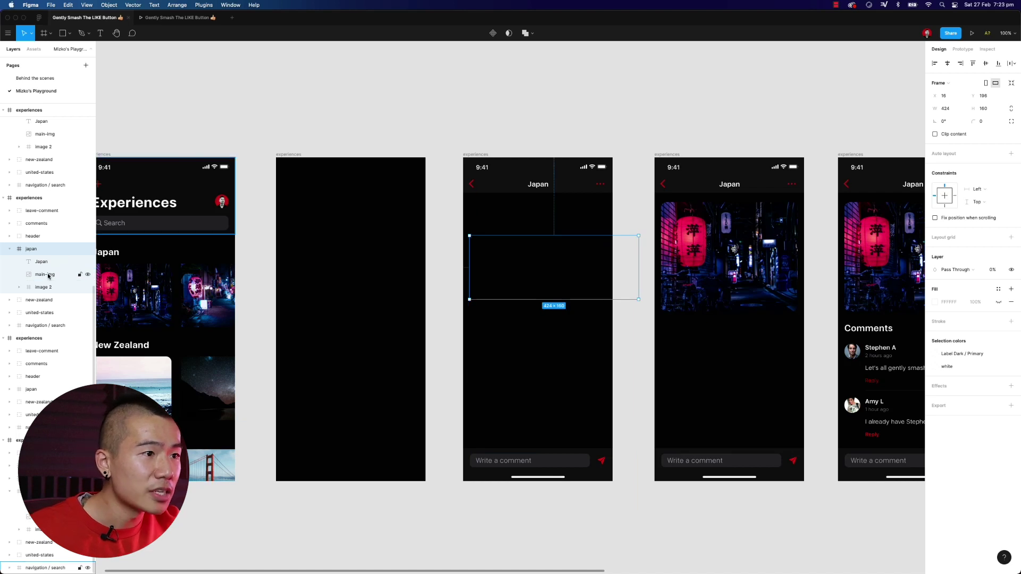
pyautogui.hotkey('shift', 'Up')
pyautogui.hotkey('shift', 'Up')
pyautogui.hotkey('shift', 'Up')
pyautogui.hotkey('shift', 'Up')
pyautogui.hotkey('shift', 'Up')
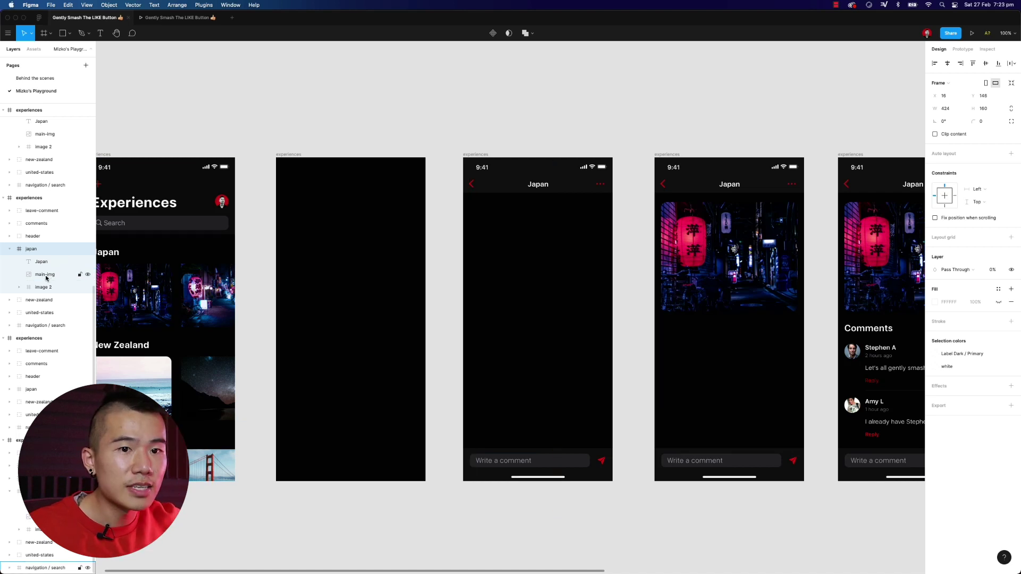
# - Restart the open prototype preview and play the Japan card's transition again
pyautogui.click(178, 18)
pyautogui.press('r')
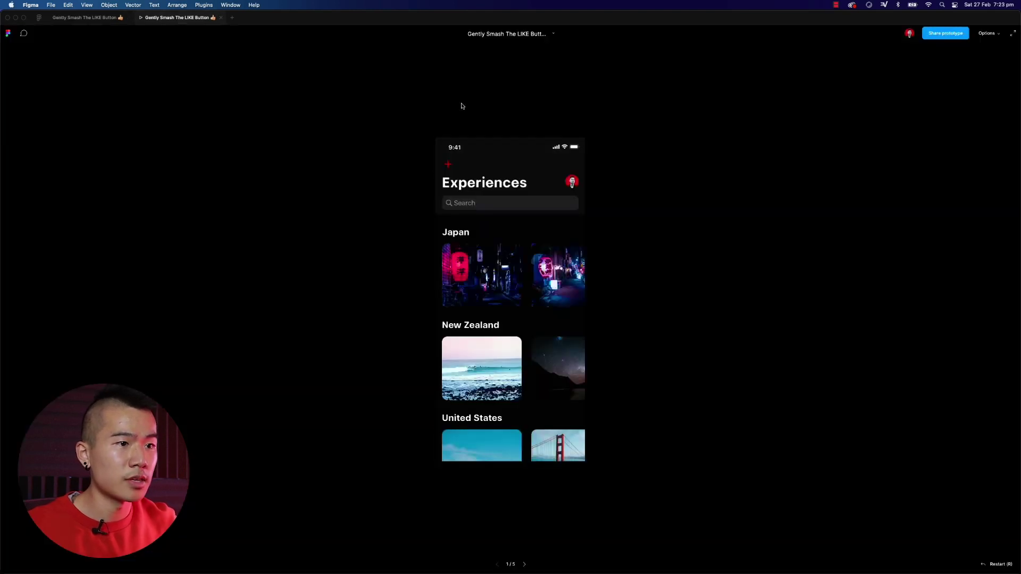
pyautogui.click(502, 275)
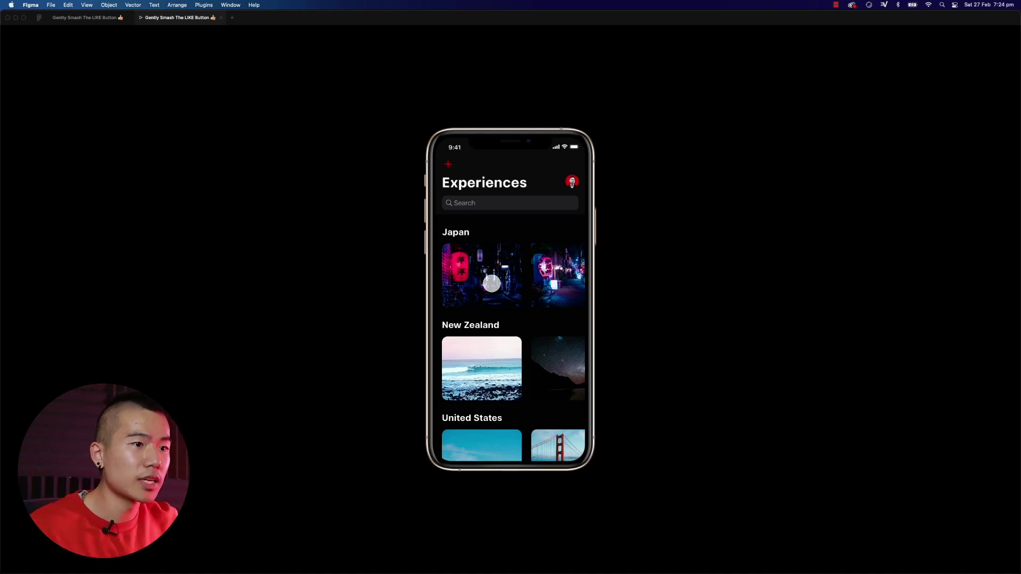
# - Play the full-width image version of the prototype from its Japan card, and close the preview
pyautogui.click(491, 283)
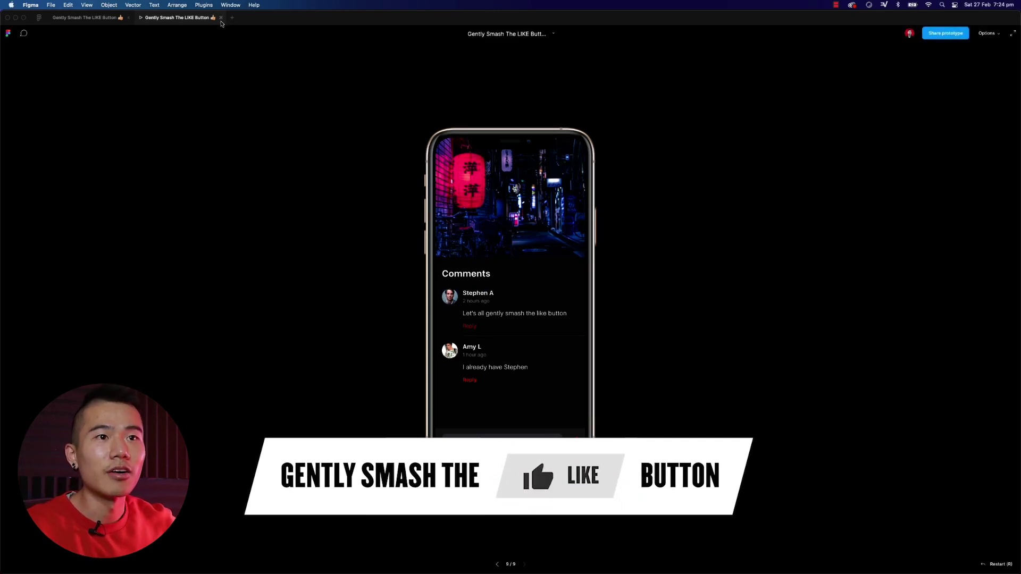
pyautogui.click(221, 18)
pyautogui.click(157, 109)
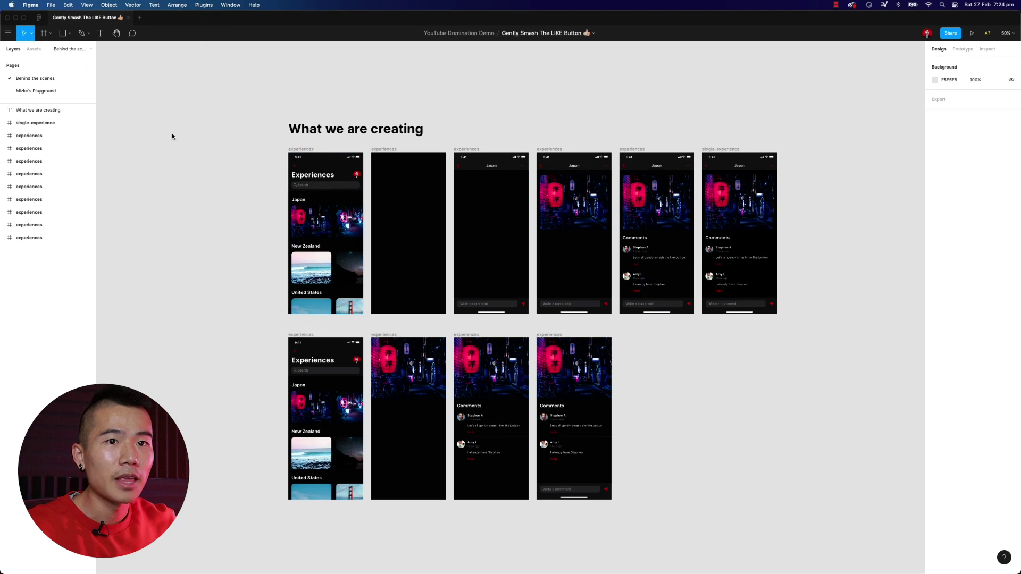
# - On the playground page, duplicate the Experiences list-view frame and place the copy directly below the original at Y 541
pyautogui.click(25, 90)
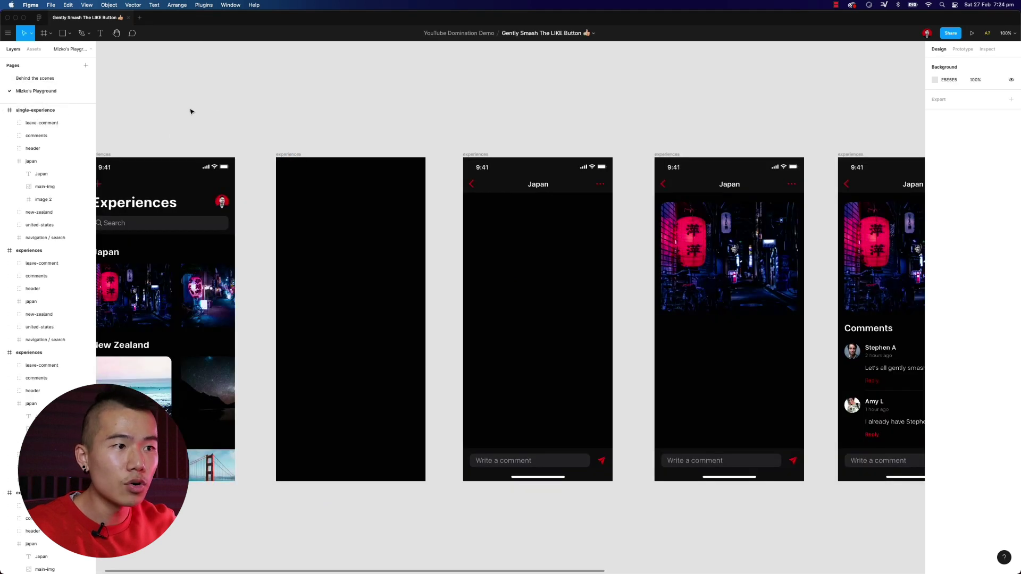
pyautogui.press('-')
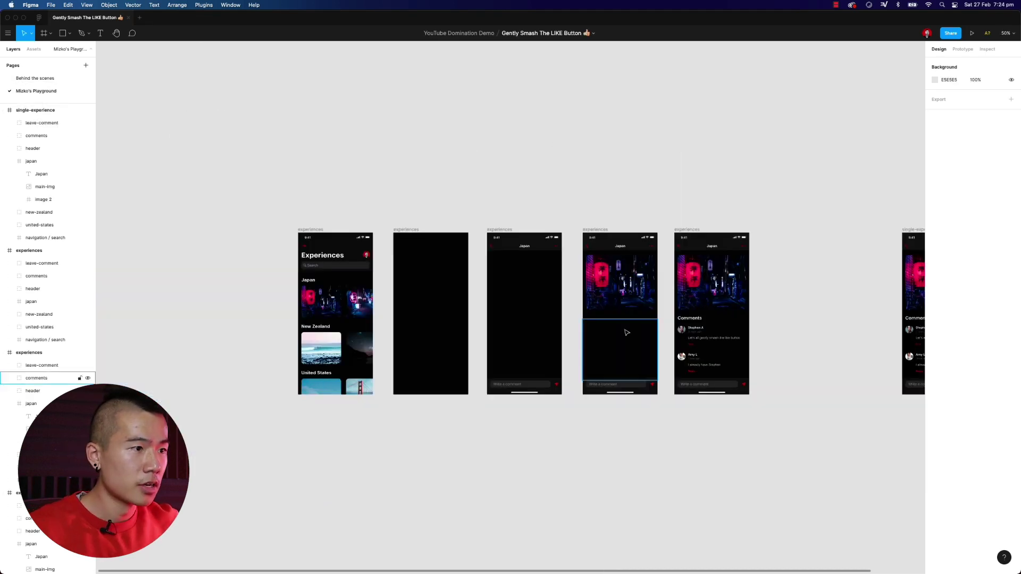
pyautogui.scroll(-2, 633, 447)
pyautogui.hscroll(2, 633, 447)
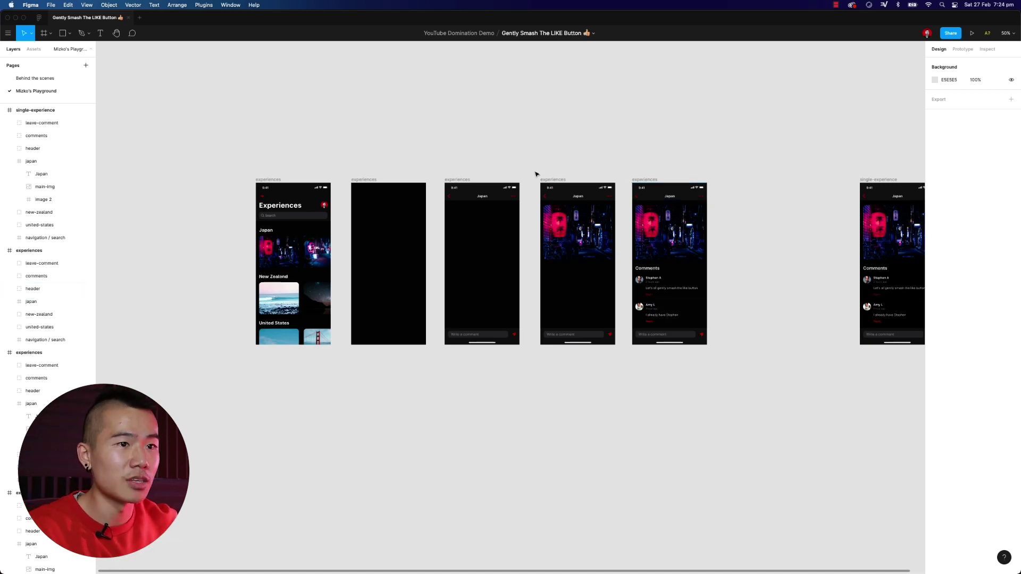
pyautogui.click(260, 181)
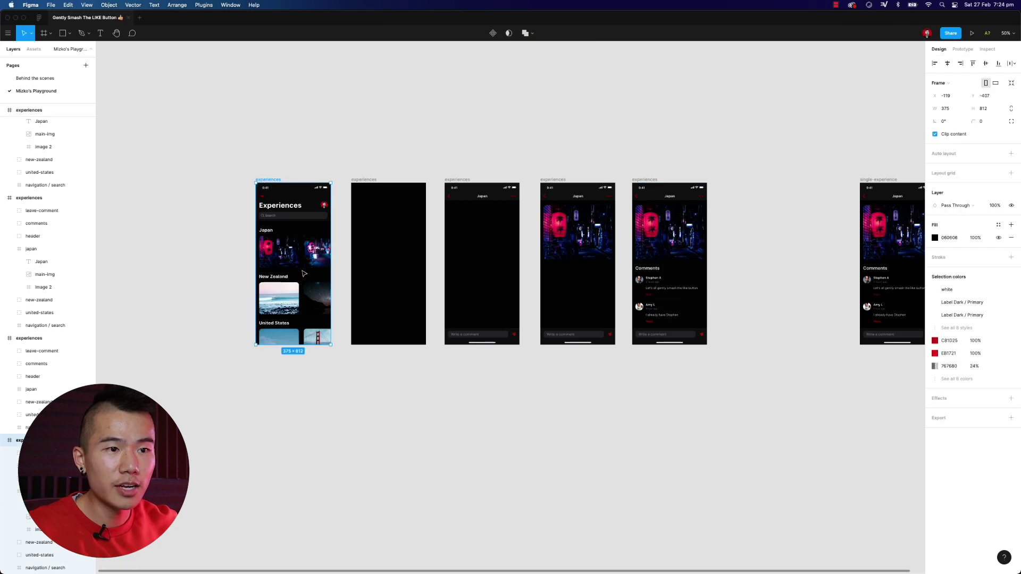
pyautogui.press('super+d')
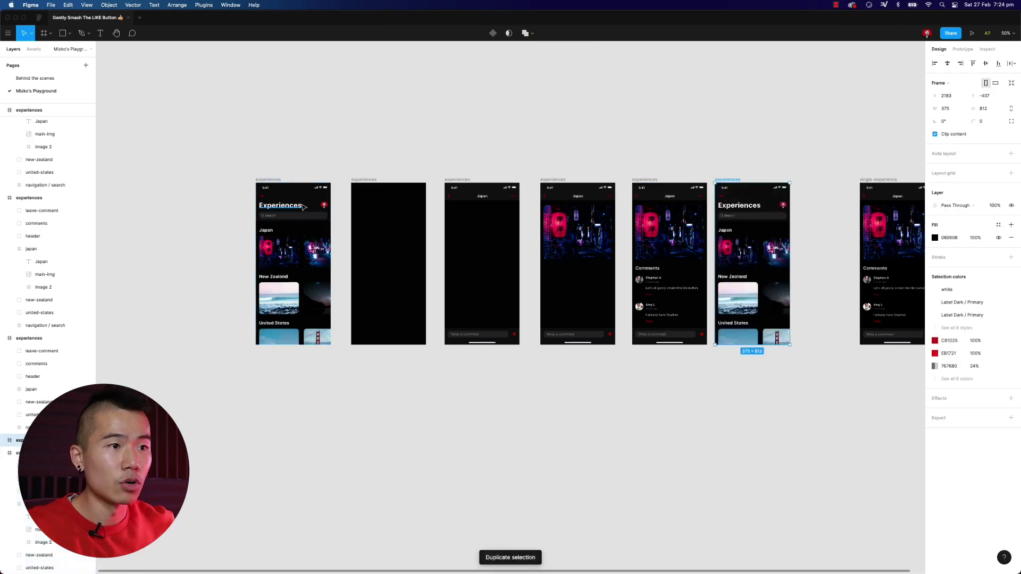
pyautogui.moveTo(722, 180); pyautogui.dragTo(265, 371)
pyautogui.click(385, 394)
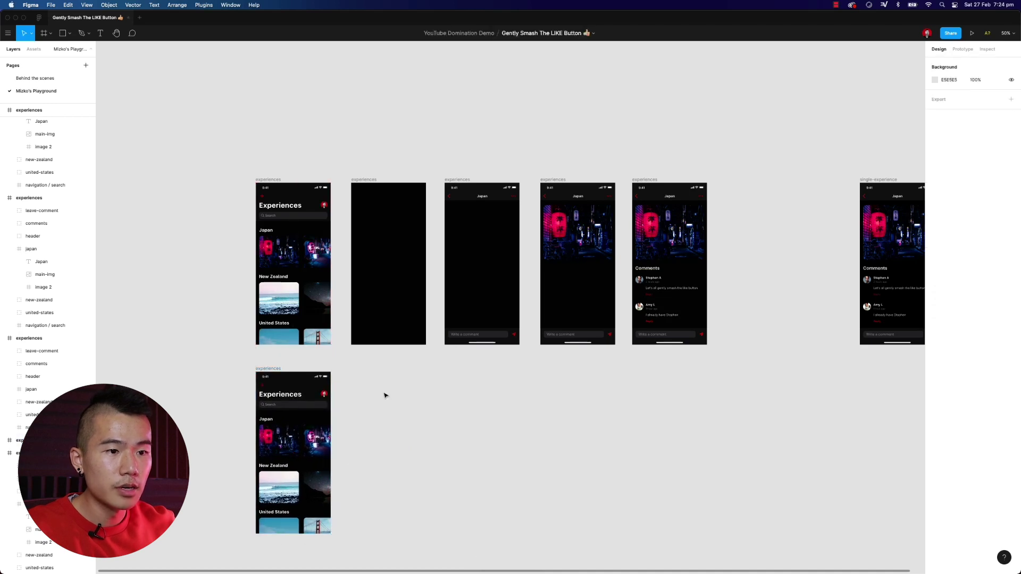
# - Duplicate the lower Experiences frame and place the new copy beside it in the second row
pyautogui.scroll(-3, 381, 380)
pyautogui.hotkey('shift', '0')
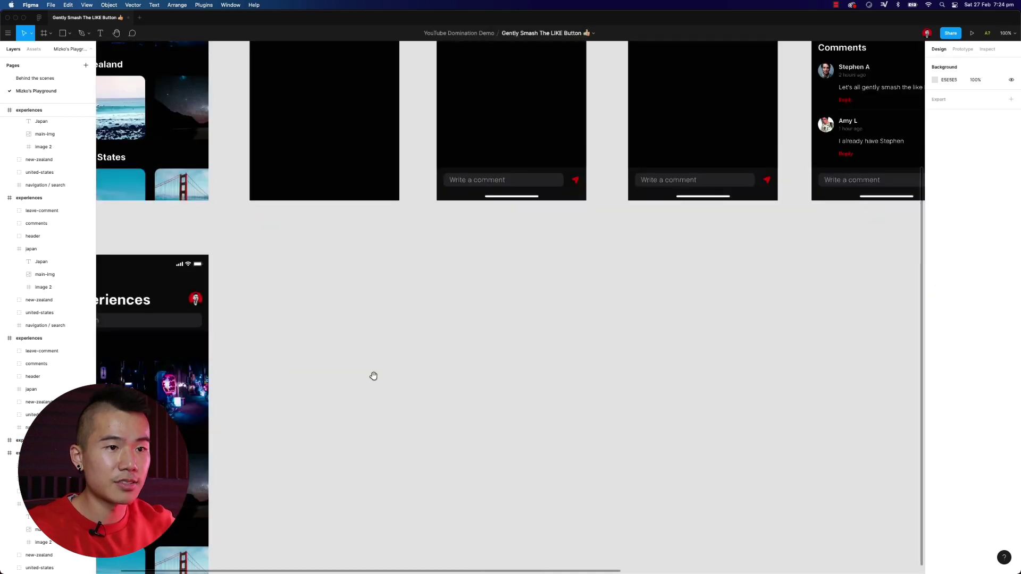
pyautogui.scroll(-4, 372, 376)
pyautogui.hscroll(-5, 372, 375)
pyautogui.click(210, 143)
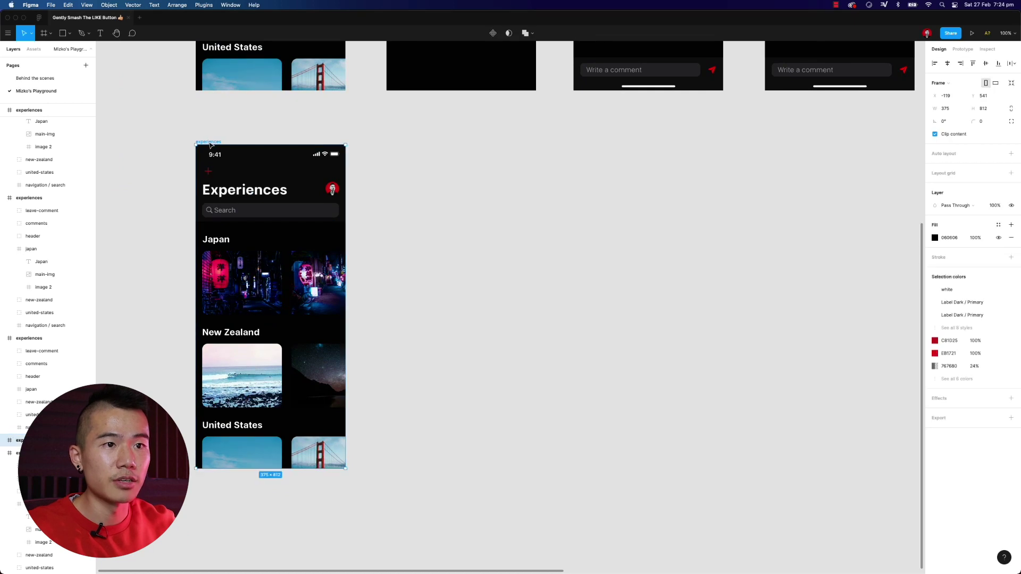
pyautogui.press('super+d')
pyautogui.moveTo(380, 142); pyautogui.dragTo(376, 118)
pyautogui.click(416, 118)
# - Set the opacity of the navigation and search header in the second-row duplicate frame to 0%
pyautogui.click(409, 172)
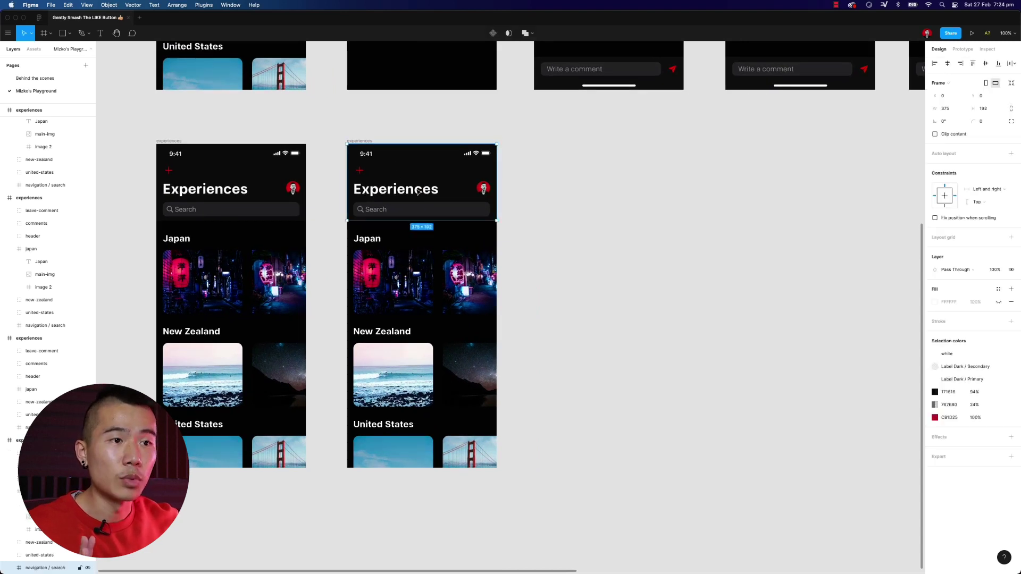
pyautogui.click(1002, 271)
pyautogui.write('0')
pyautogui.press('Return')
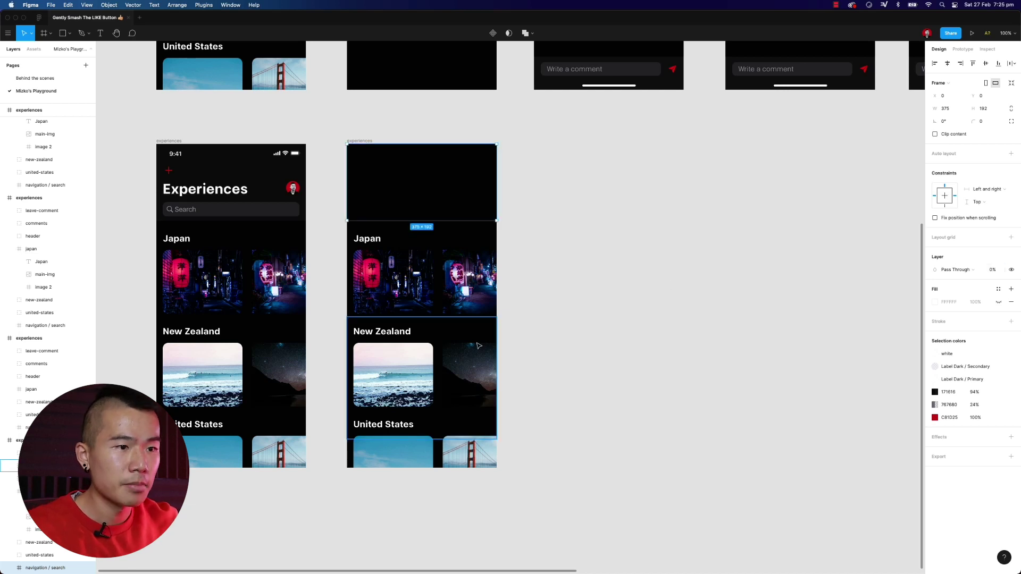
# - Set the opacity of the New Zealand and United States groups in the second-row duplicate frame to 0%
pyautogui.click(376, 380)
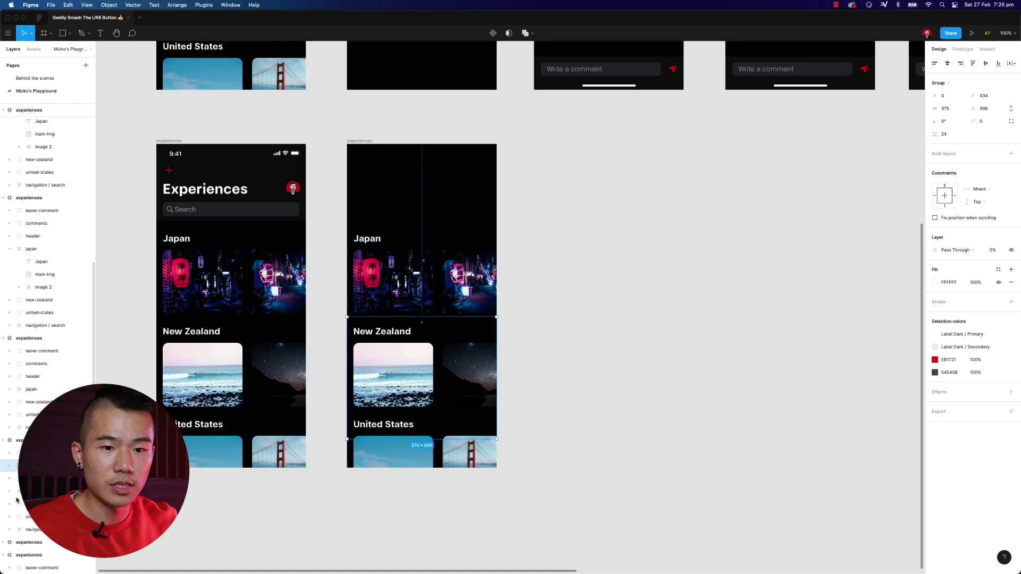
pyautogui.doubleClick(393, 375)
pyautogui.click(994, 250)
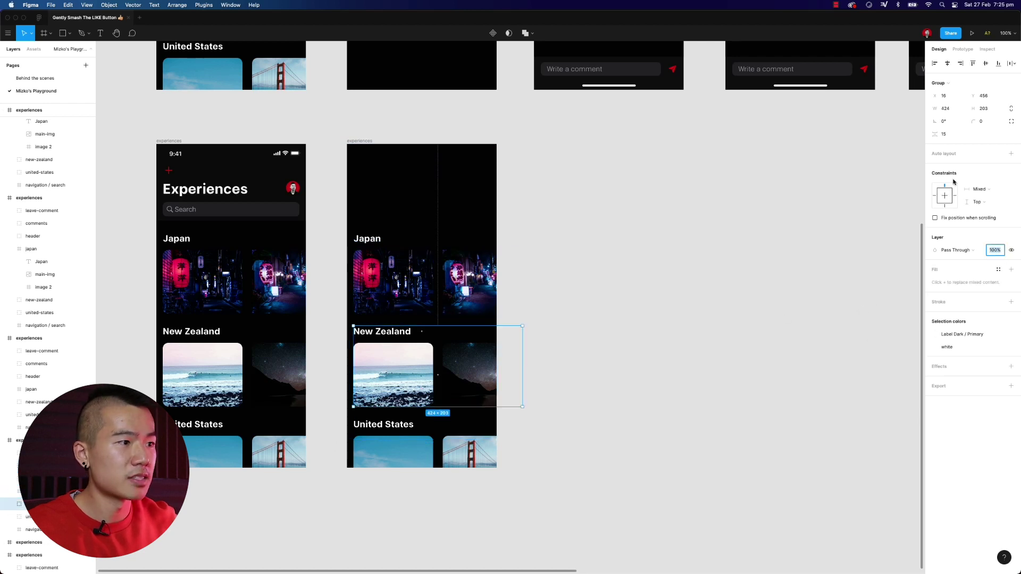
pyautogui.write('0')
pyautogui.press('Return')
pyautogui.press('Tab')
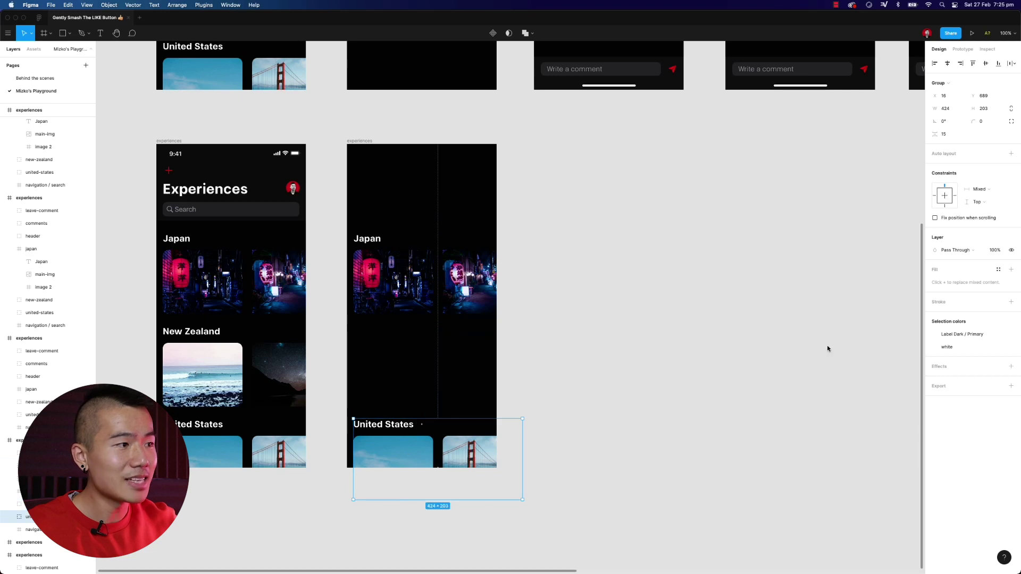
pyautogui.click(992, 253)
pyautogui.write('0')
pyautogui.press('Return')
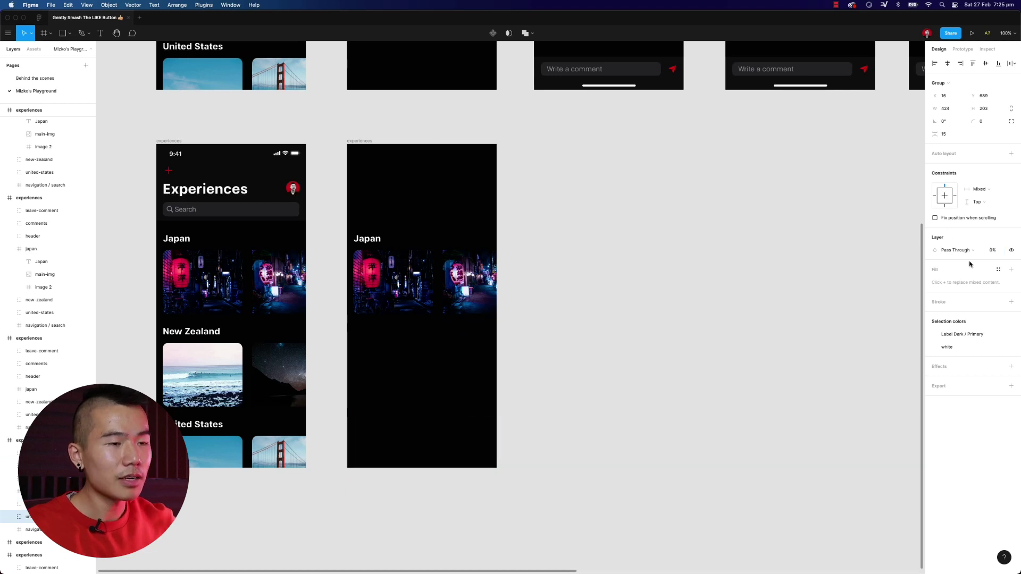
# - Set the opacity of the Japan title and the second Japan image in the second-row duplicate frame to 0%
pyautogui.doubleClick(368, 237)
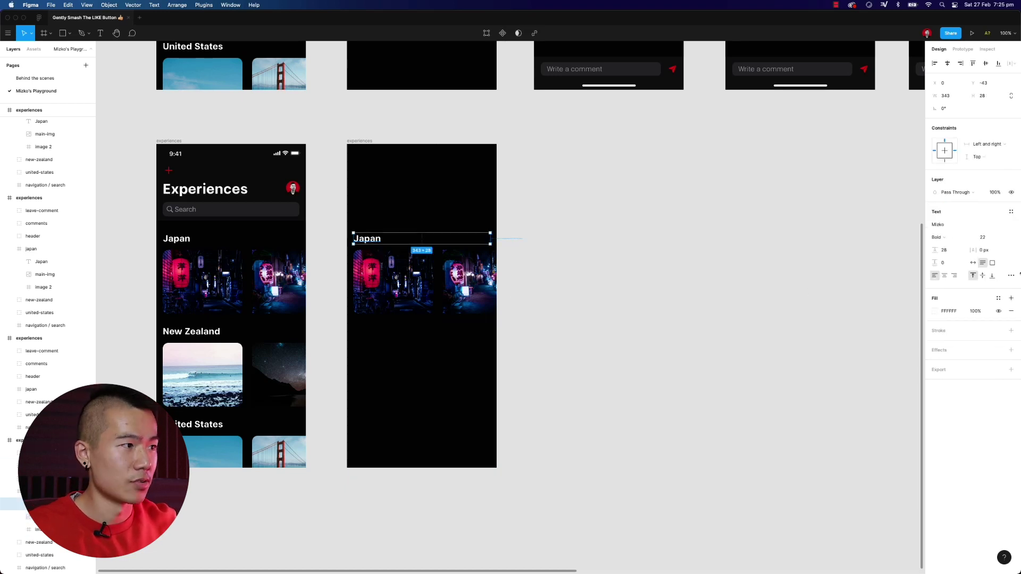
pyautogui.click(993, 197)
pyautogui.write('0')
pyautogui.press('Return')
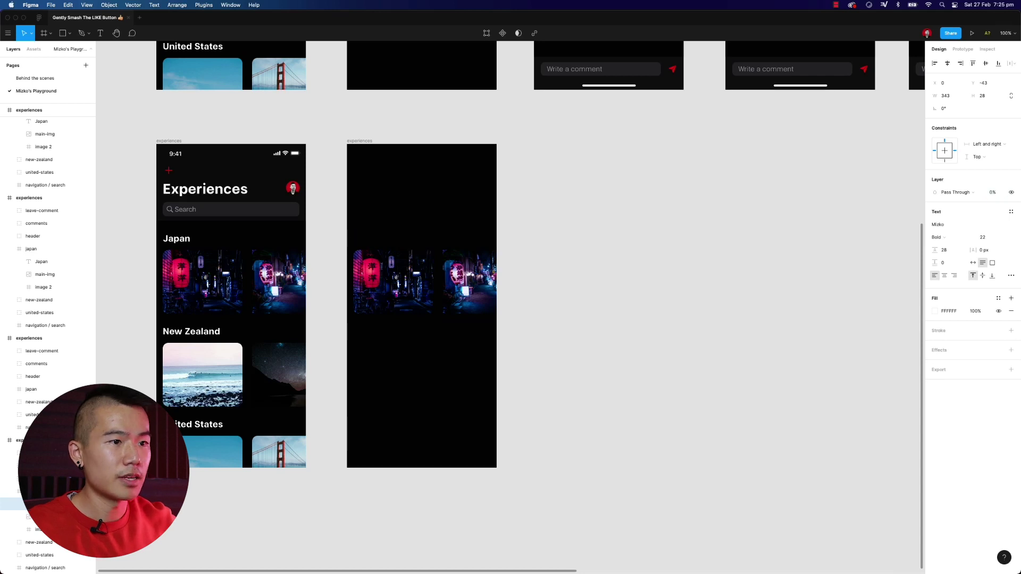
pyautogui.click(467, 287)
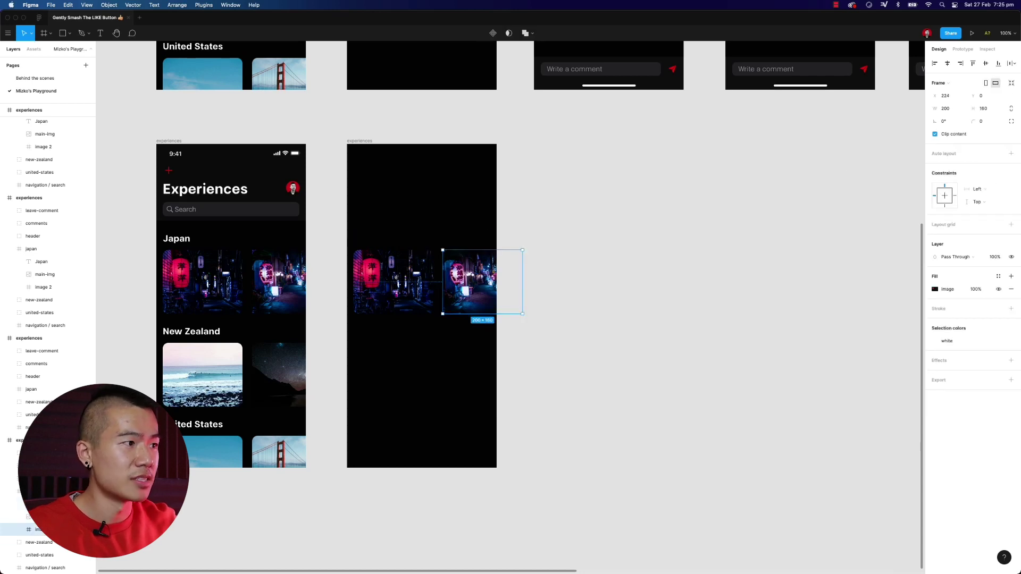
pyautogui.click(993, 257)
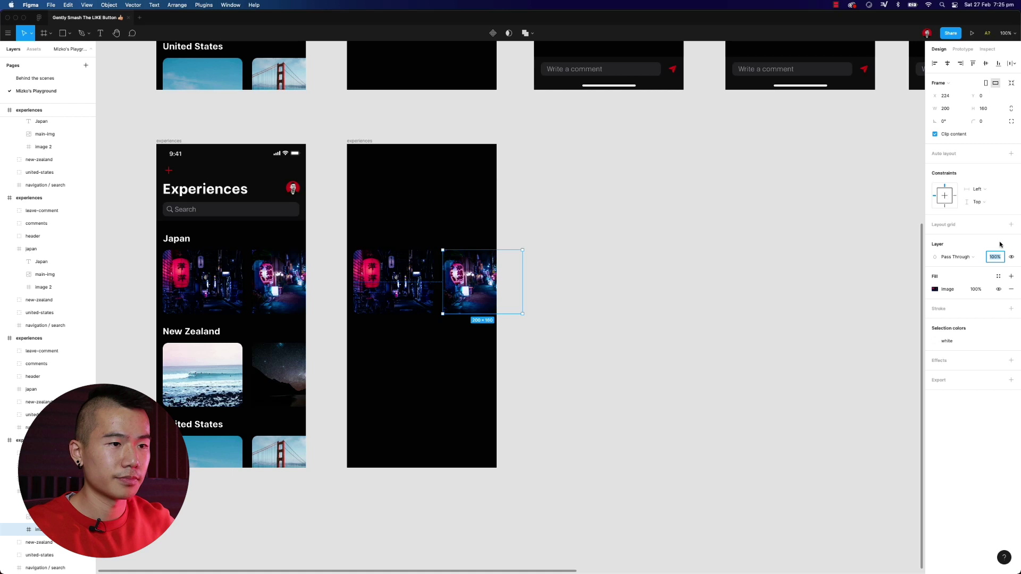
pyautogui.write('0')
pyautogui.press('Return')
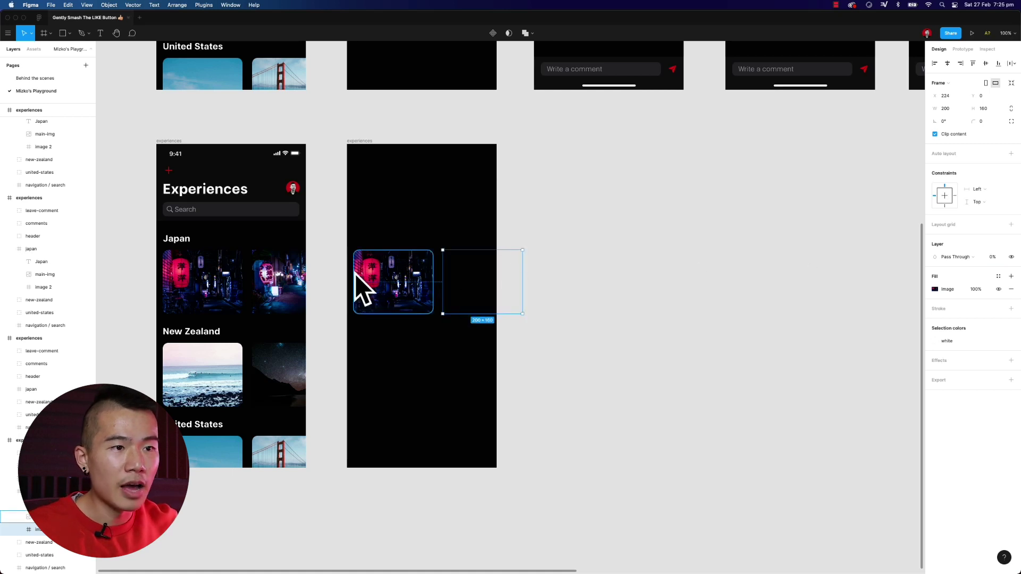
# - Set the corner radius of the main Japan image in the second-row duplicate frame to 0
pyautogui.click(361, 271)
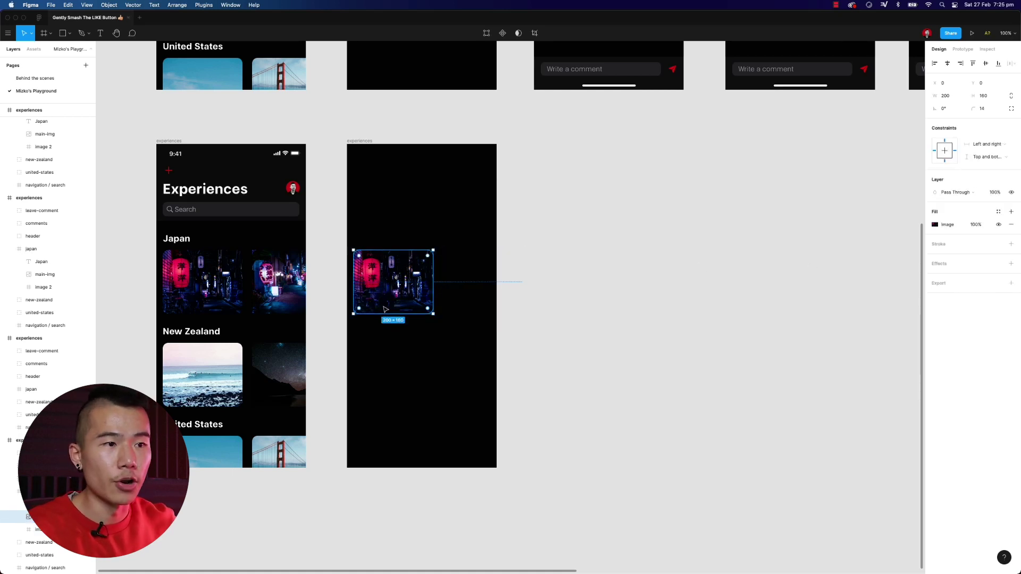
pyautogui.click(990, 110)
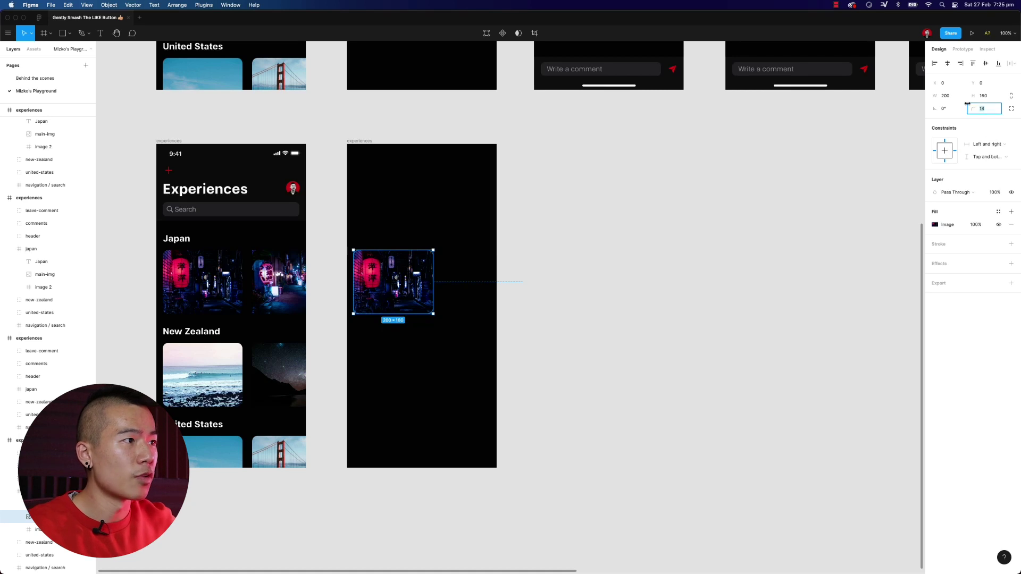
pyautogui.write('0')
pyautogui.press('Return')
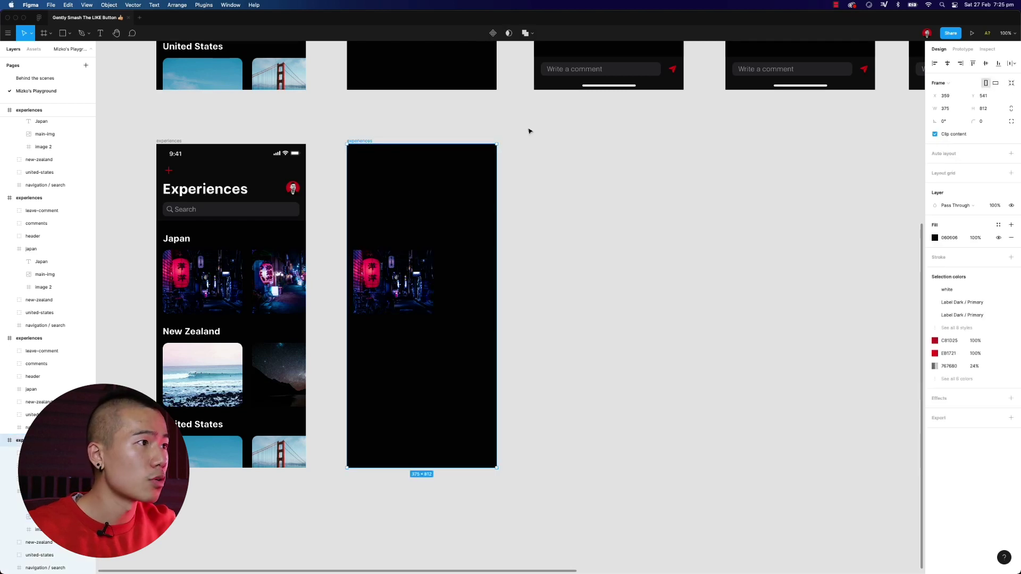
# - Resize the main Japan image proportionally to 375 wide and place it flush with the top edge of its frame
pyautogui.doubleClick(389, 275)
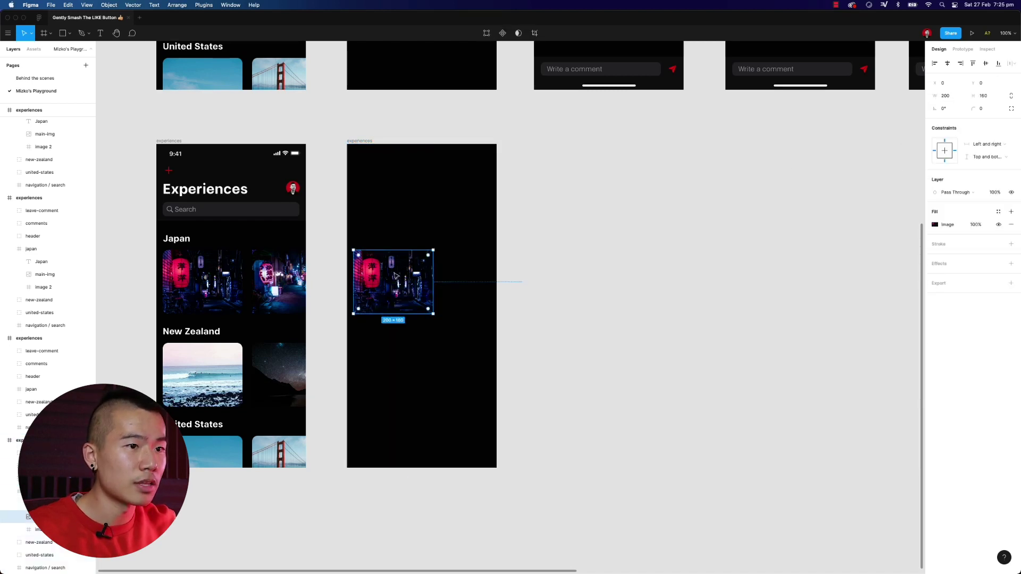
pyautogui.click(1013, 98)
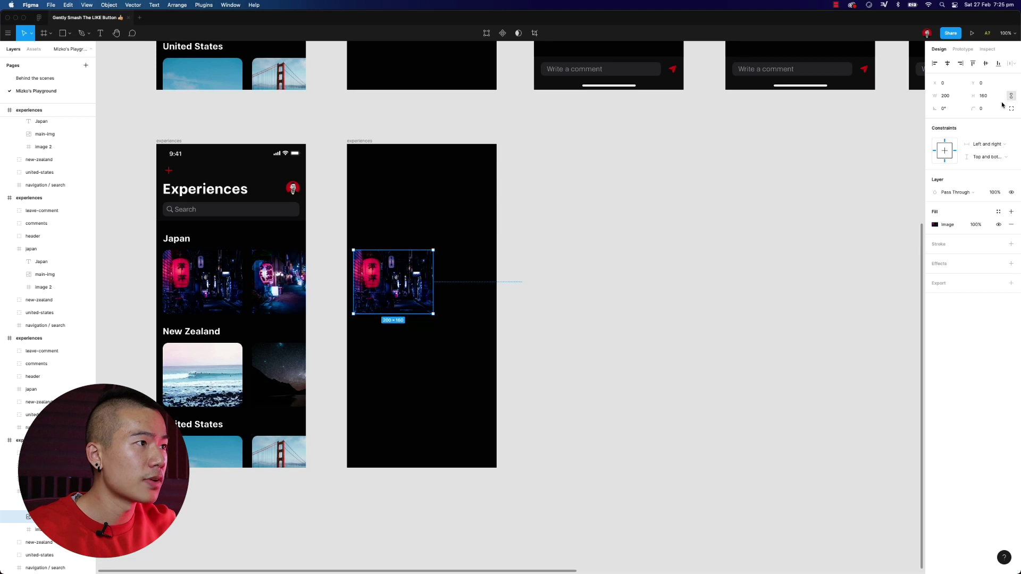
pyautogui.click(951, 99)
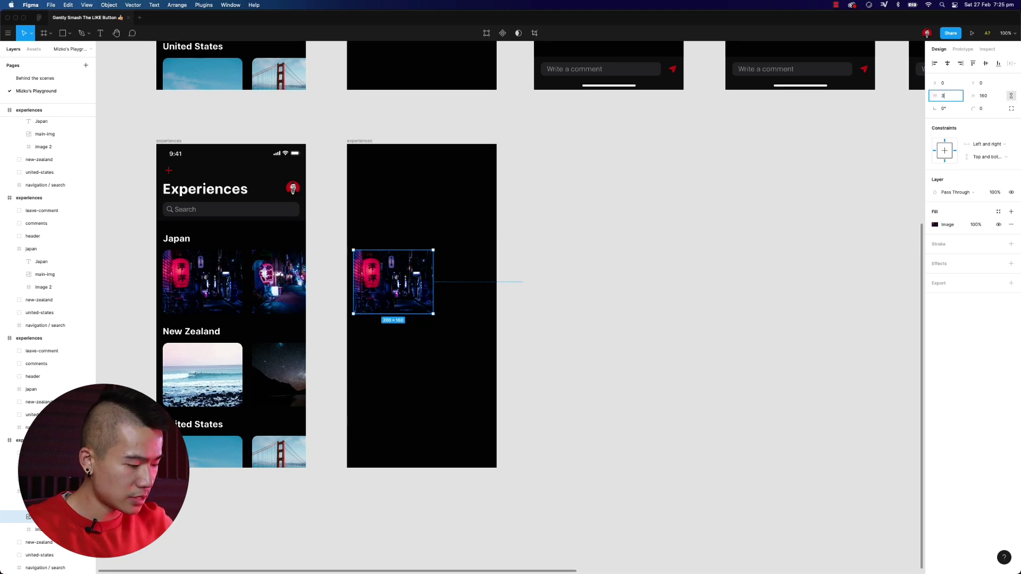
pyautogui.press('Return')
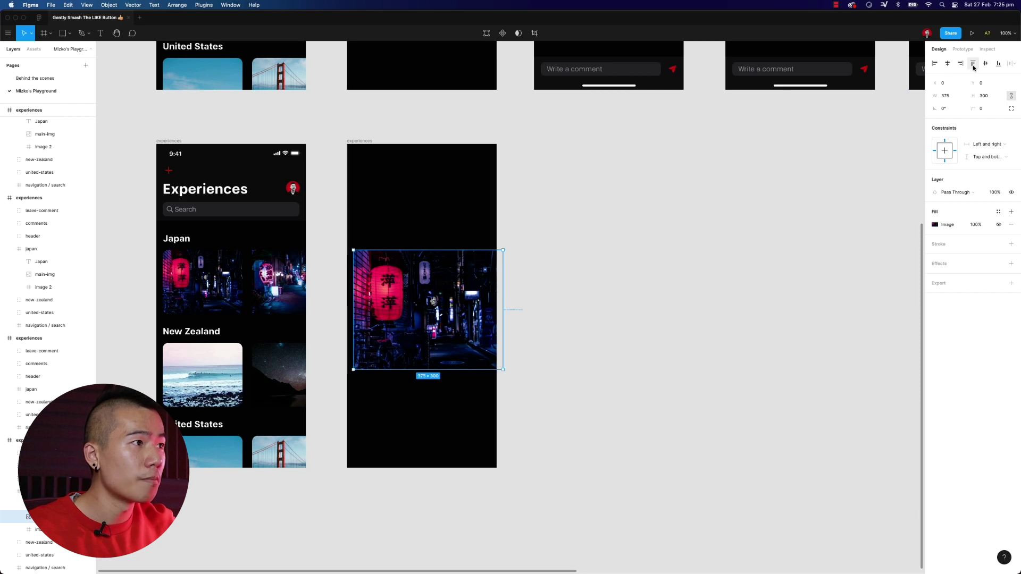
pyautogui.moveTo(435, 312); pyautogui.dragTo(440, 200)
pyautogui.click(614, 183)
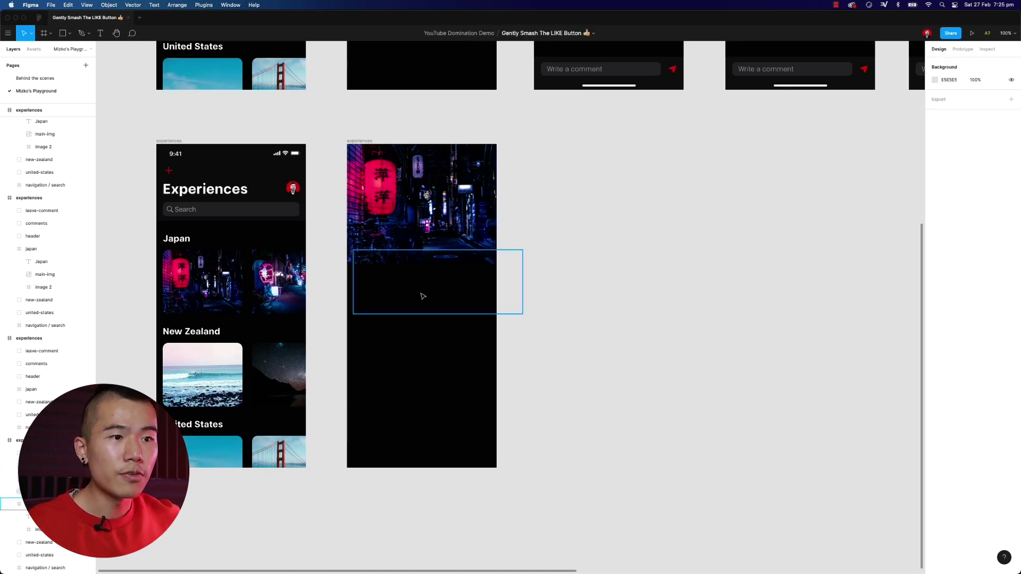
# - Move the hidden comments group in the expanded-image frame up to Y 364
pyautogui.click(10, 504)
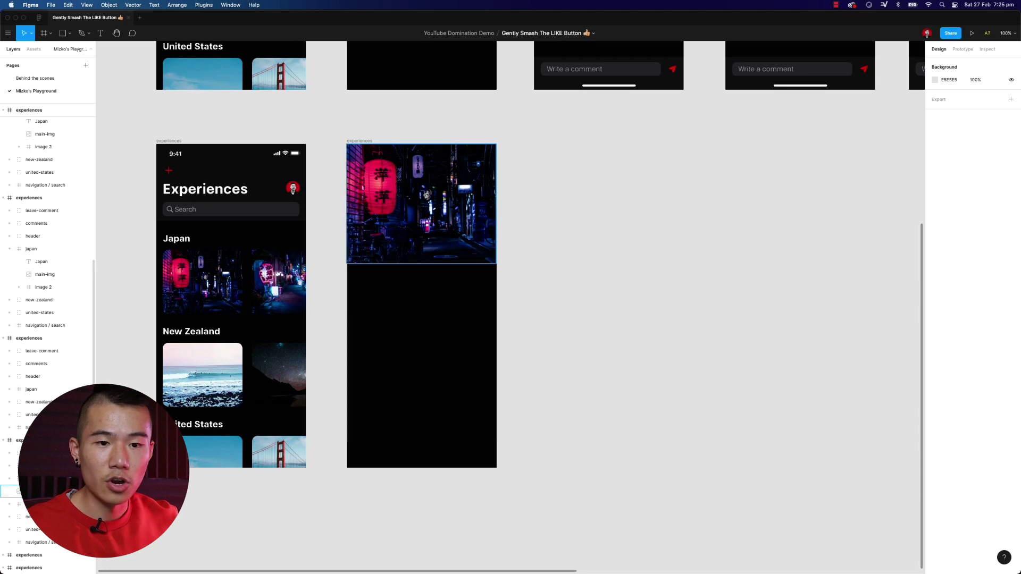
pyautogui.click(21, 466)
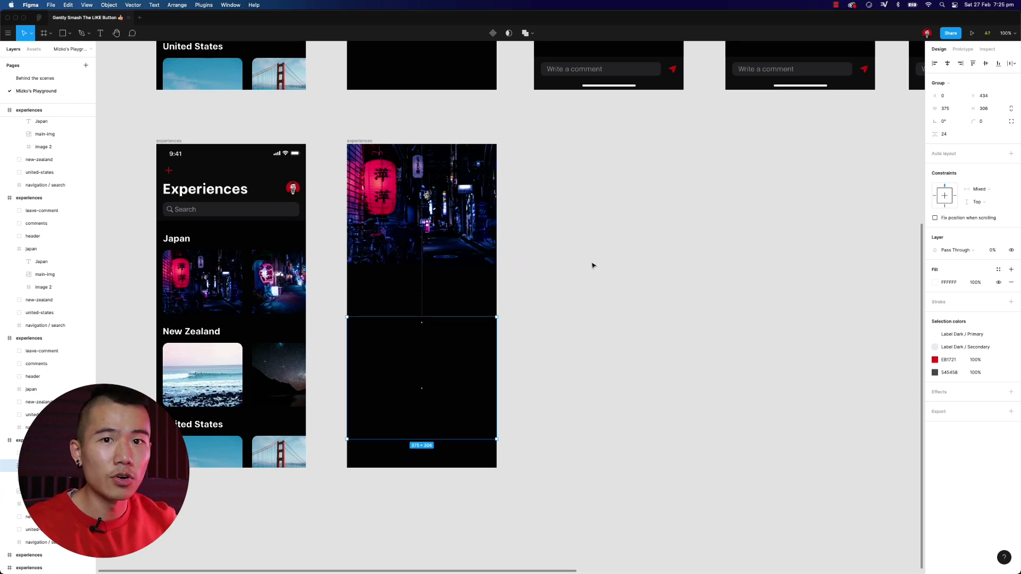
pyautogui.hotkey('shift', 'Up')
pyautogui.hotkey('shift', 'Up')
pyautogui.hotkey('shift', 'Up')
pyautogui.hotkey('shift', 'Up')
pyautogui.hotkey('shift', 'Up')
pyautogui.hotkey('shift', 'Up')
pyautogui.hotkey('shift', 'Up')
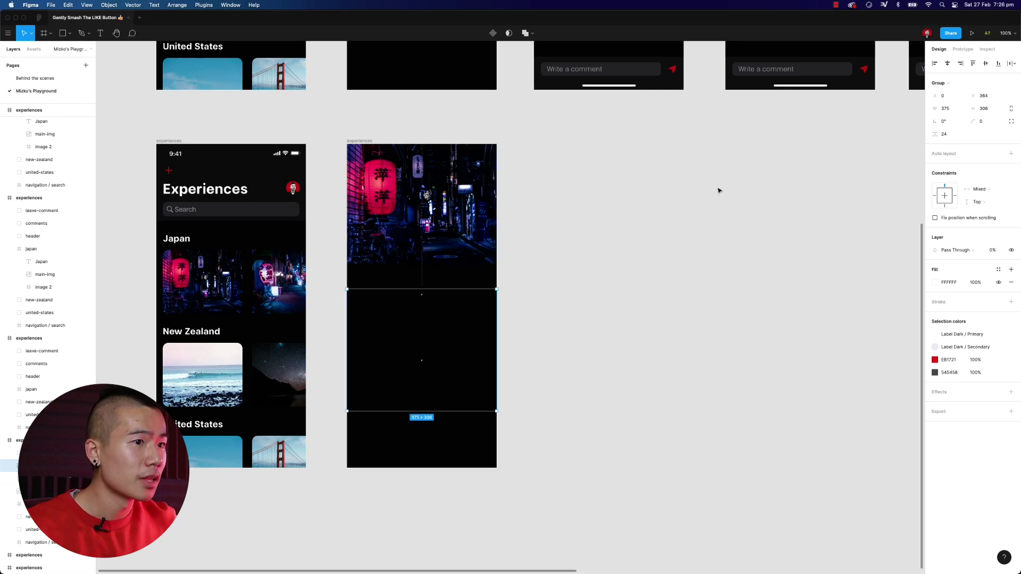
pyautogui.hotkey('shift', 'Up')
pyautogui.hotkey('shift', 'Down')
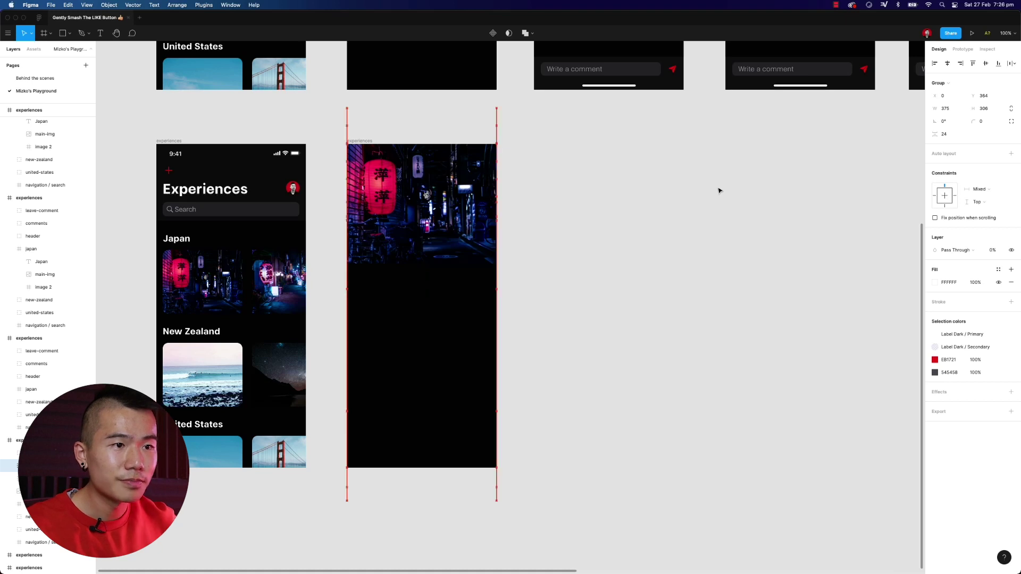
# - Duplicate the expanded-image frame so the copy sits beside it in the second row at X 774
pyautogui.click(371, 139)
pyautogui.press('super+d')
pyautogui.hscroll(5, 424, 125)
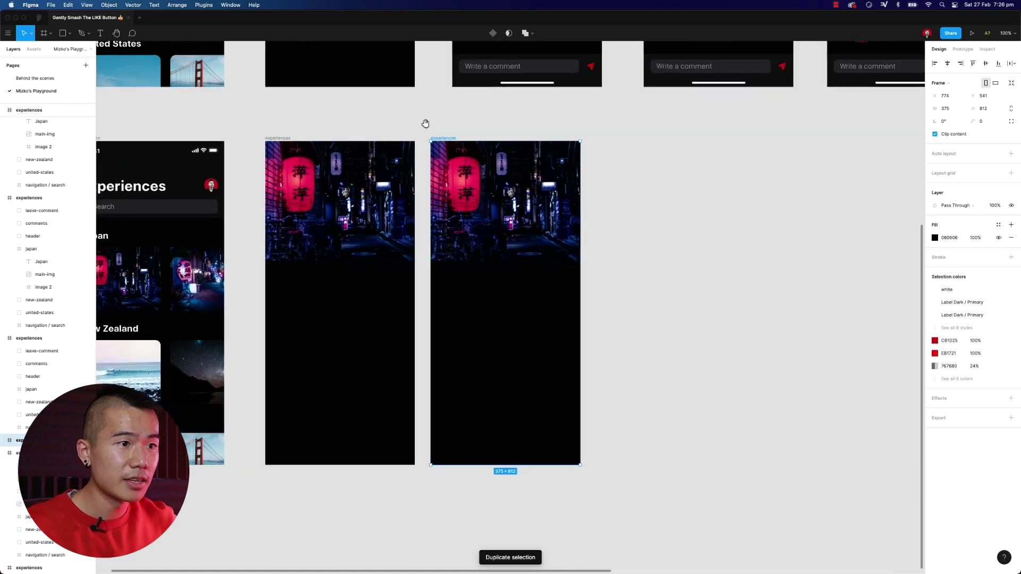
# - In the new copy, raise the comments group to Y 334 and set its opacity to 100%
pyautogui.click(454, 333)
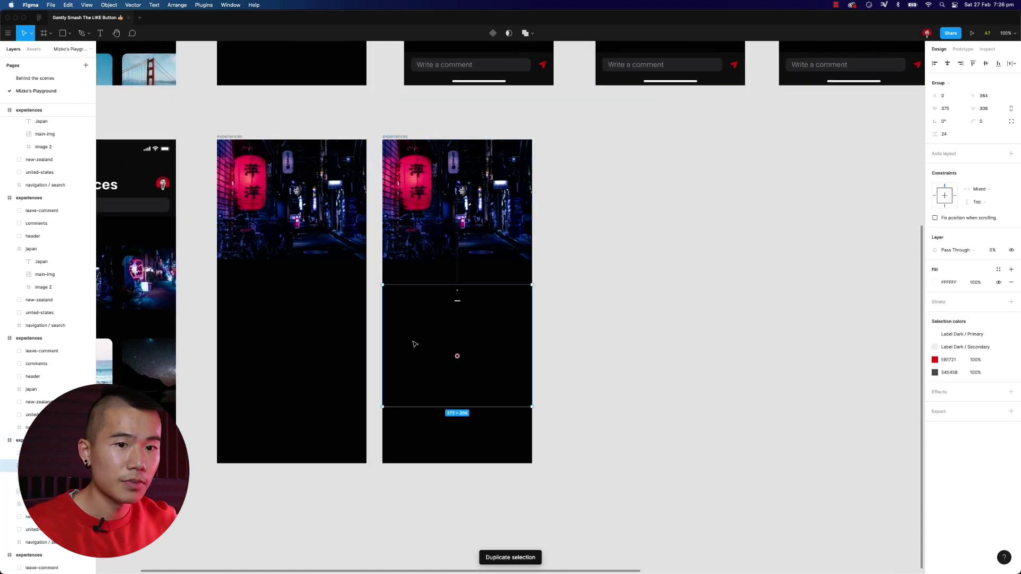
pyautogui.hotkey('shift', 'Up')
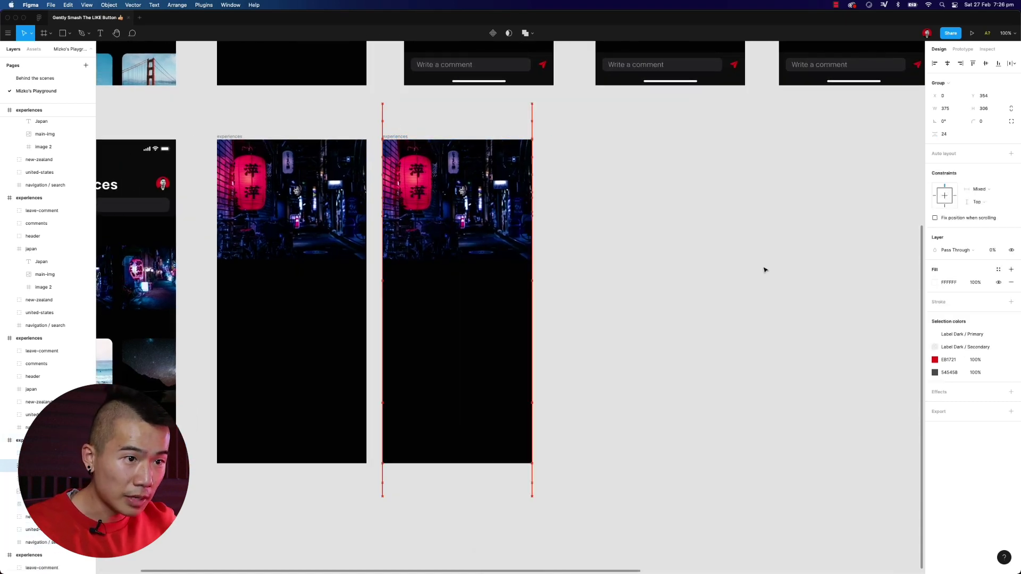
pyautogui.click(991, 251)
pyautogui.write('100')
pyautogui.press('Return')
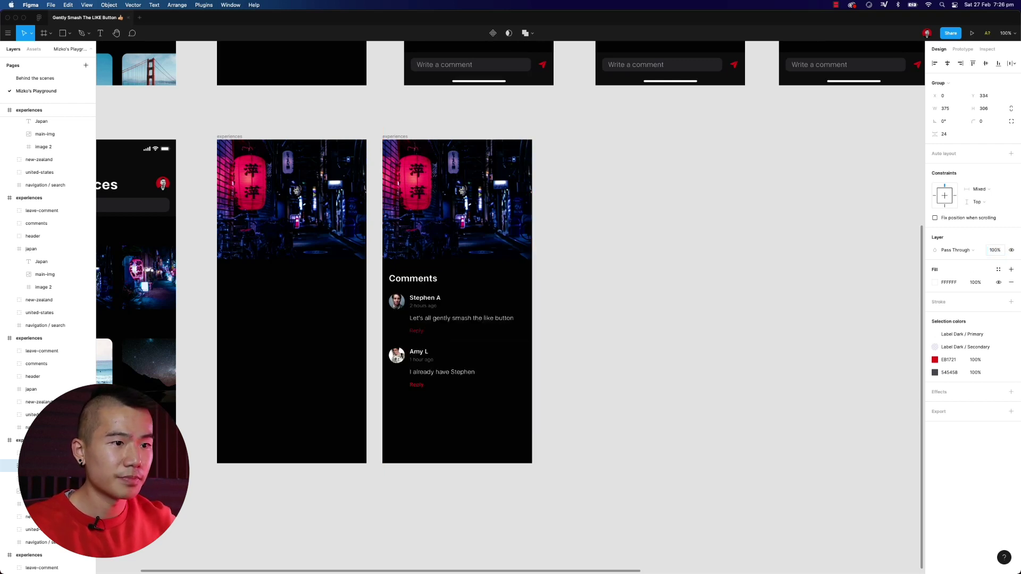
# - Duplicate the frame with the visible comments to add a fourth second-row frame at X 1189
pyautogui.click(750, 271)
pyautogui.click(395, 137)
pyautogui.press('super+d')
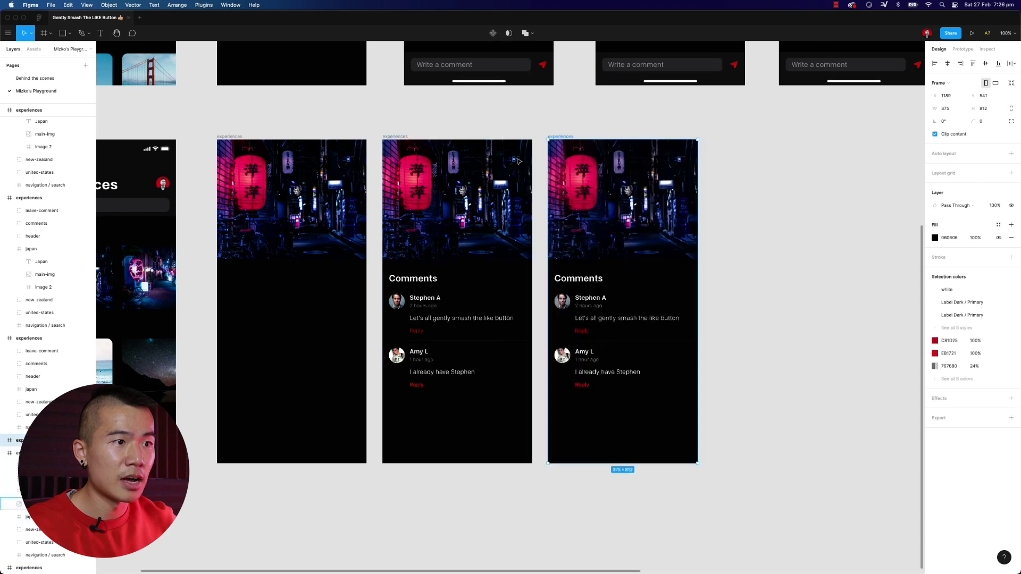
pyautogui.hscroll(4, 518, 161)
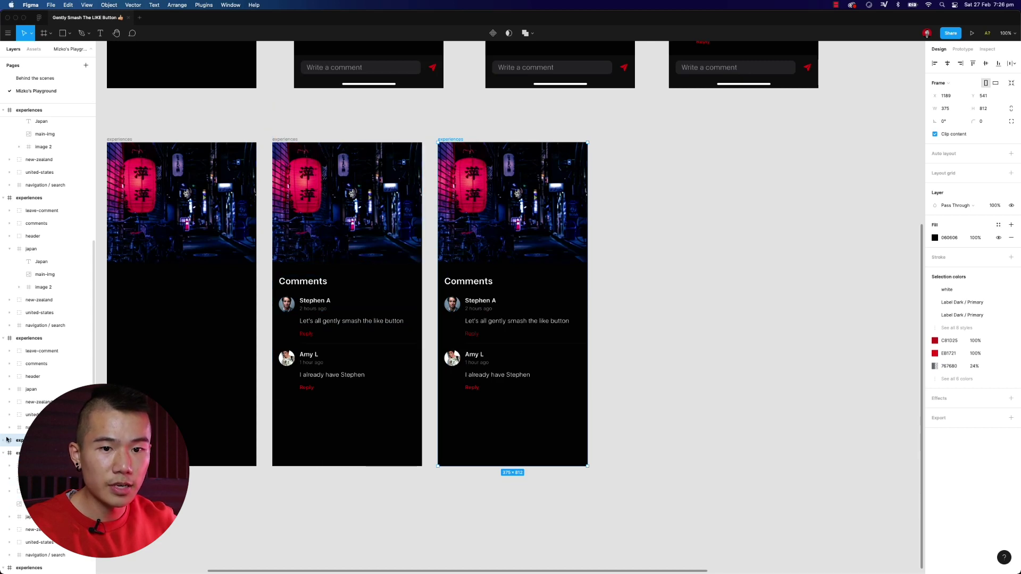
# - In the fourth second-row frame, align the leave-comment bar to the frame's bottom edge and set its opacity to 100%
pyautogui.click(32, 453)
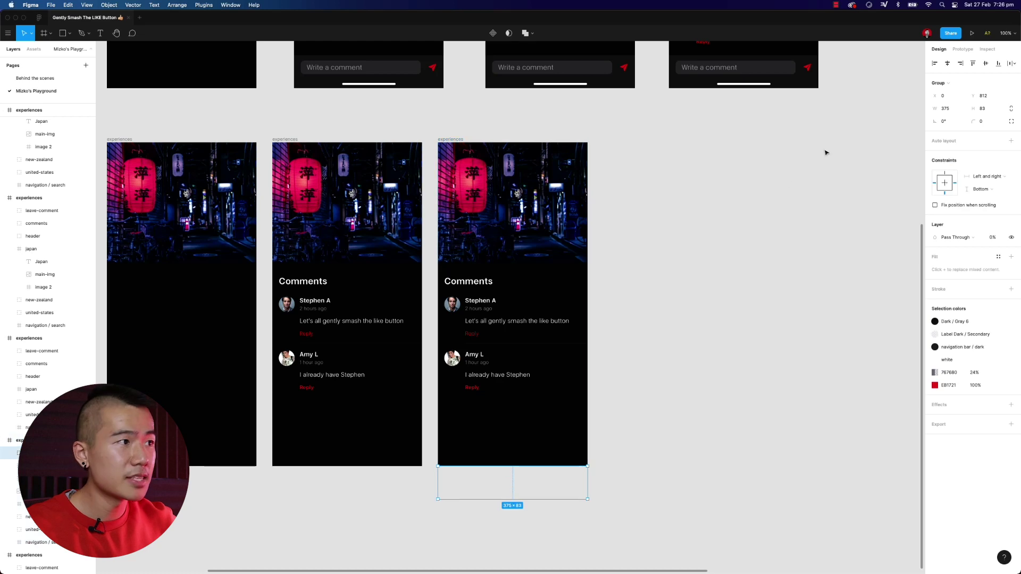
pyautogui.click(998, 63)
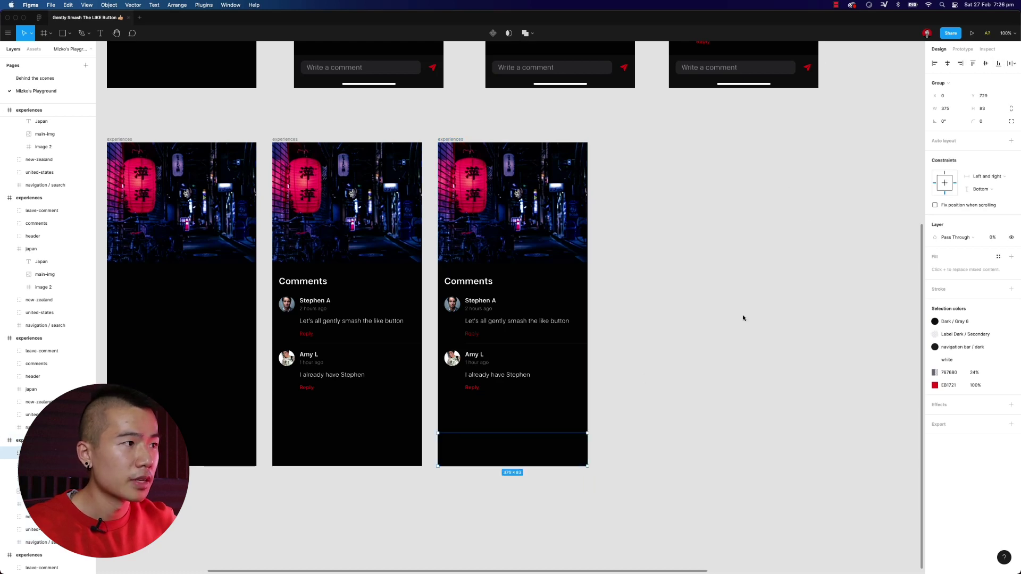
pyautogui.click(999, 237)
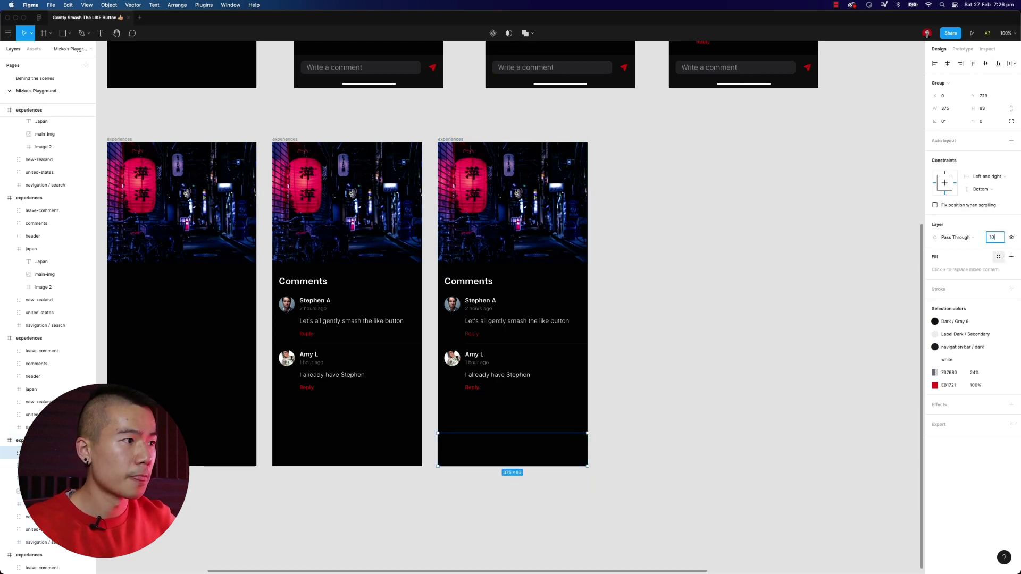
pyautogui.write('10')
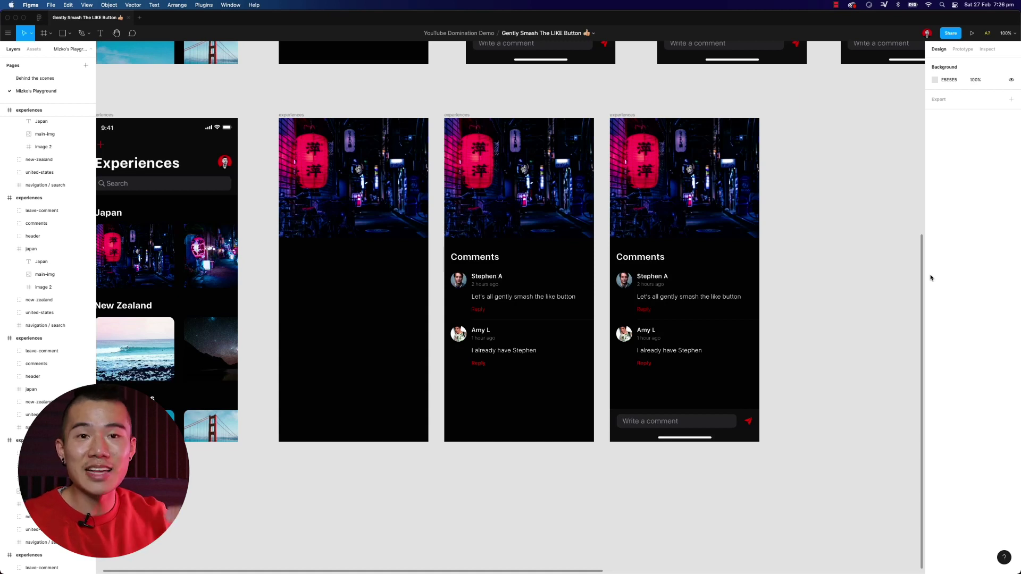
# - Remove the inherited click interaction that links the second-row Experiences list frame to the first row
pyautogui.press('-')
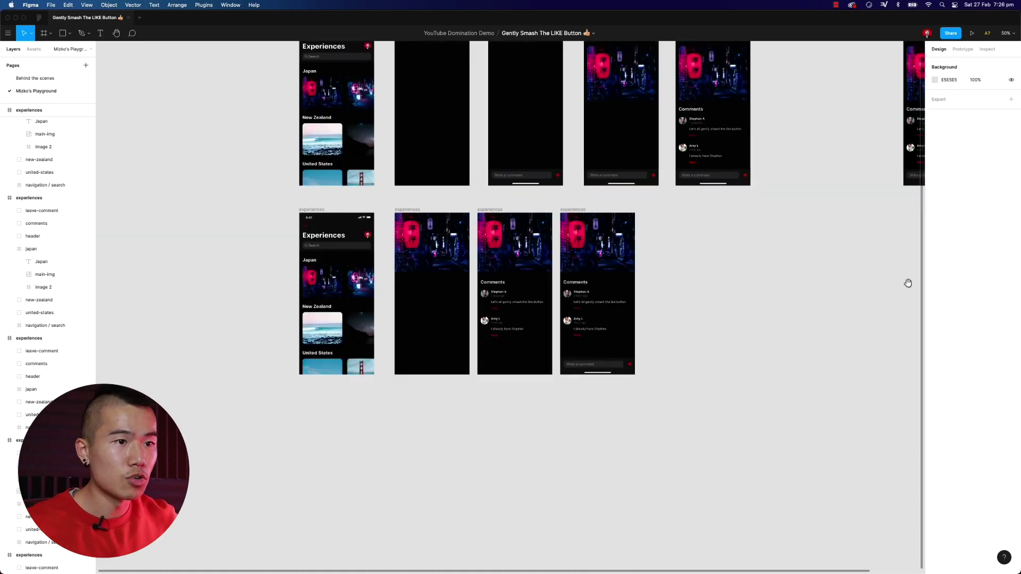
pyautogui.scroll(2, 907, 282)
pyautogui.click(312, 225)
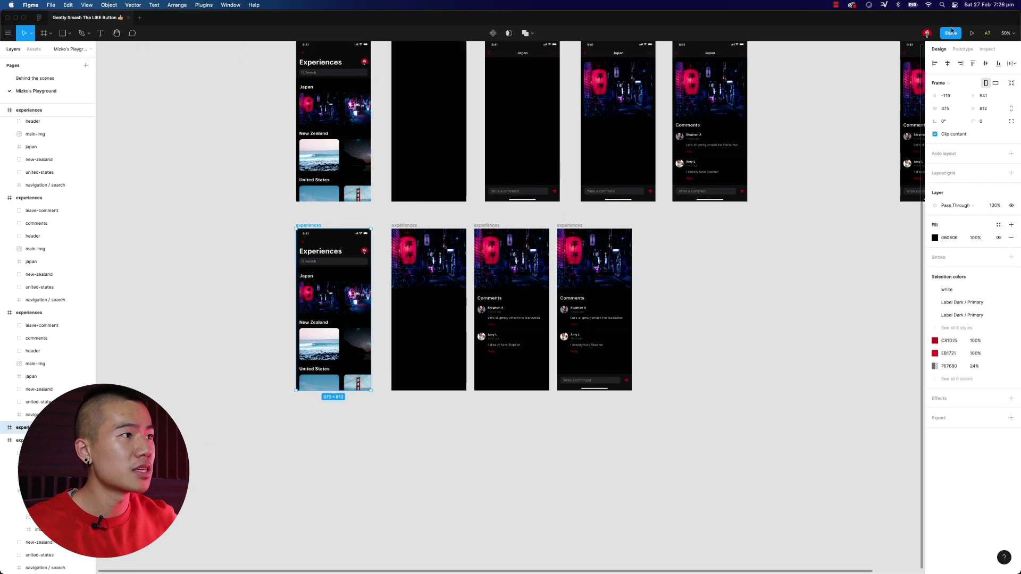
pyautogui.click(964, 49)
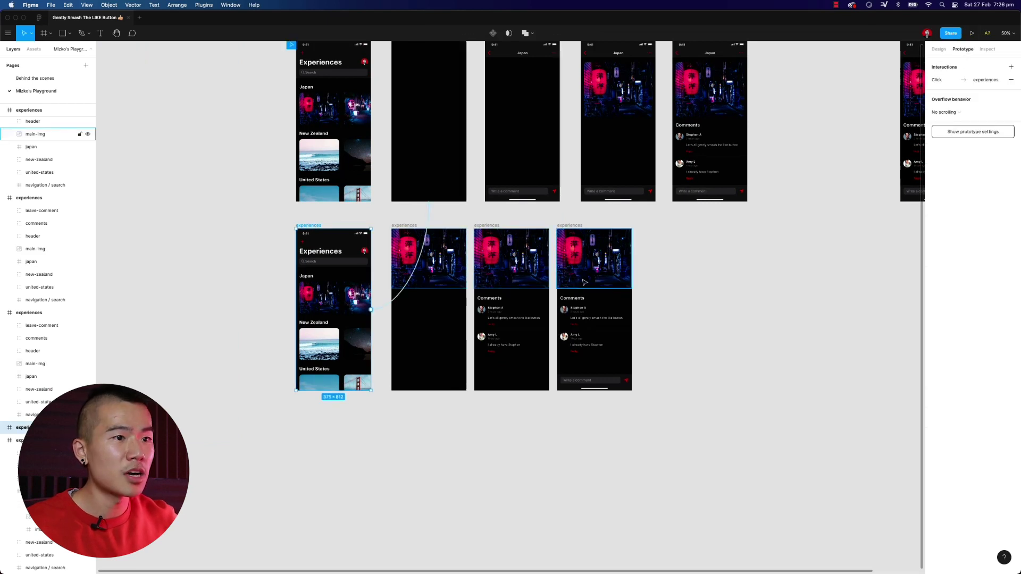
pyautogui.scroll(2, 664, 285)
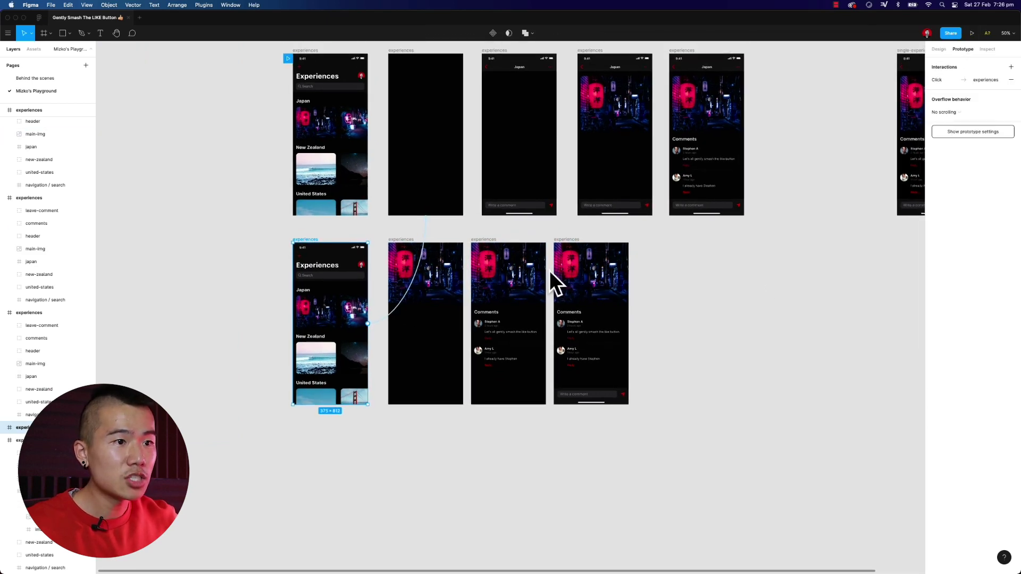
pyautogui.click(426, 221)
pyautogui.press('BackSpace')
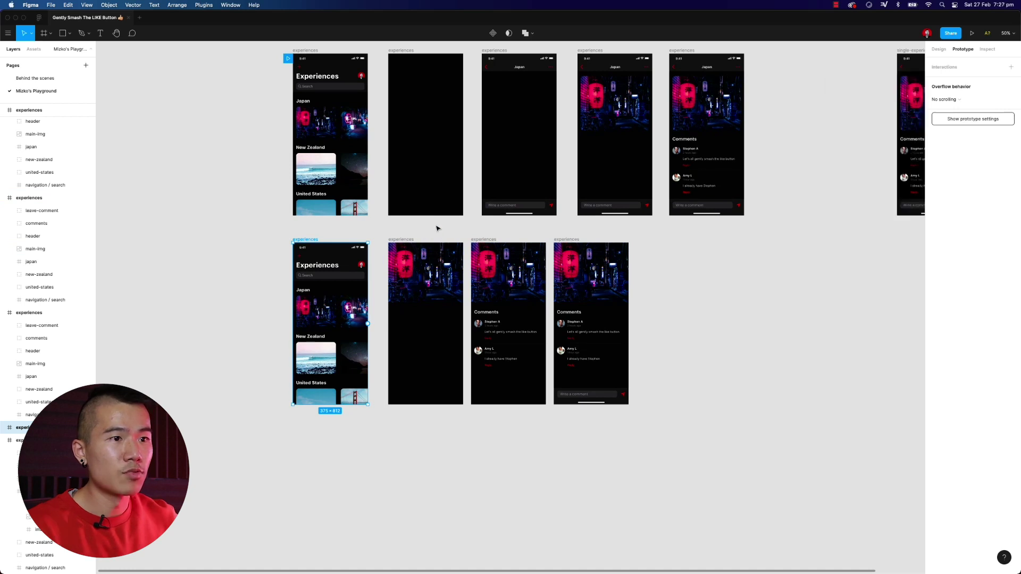
# - Link the first row's last detail frame to the second-row Experiences list frame with an On click Smart animate, Ease Out, 400ms
pyautogui.click(686, 52)
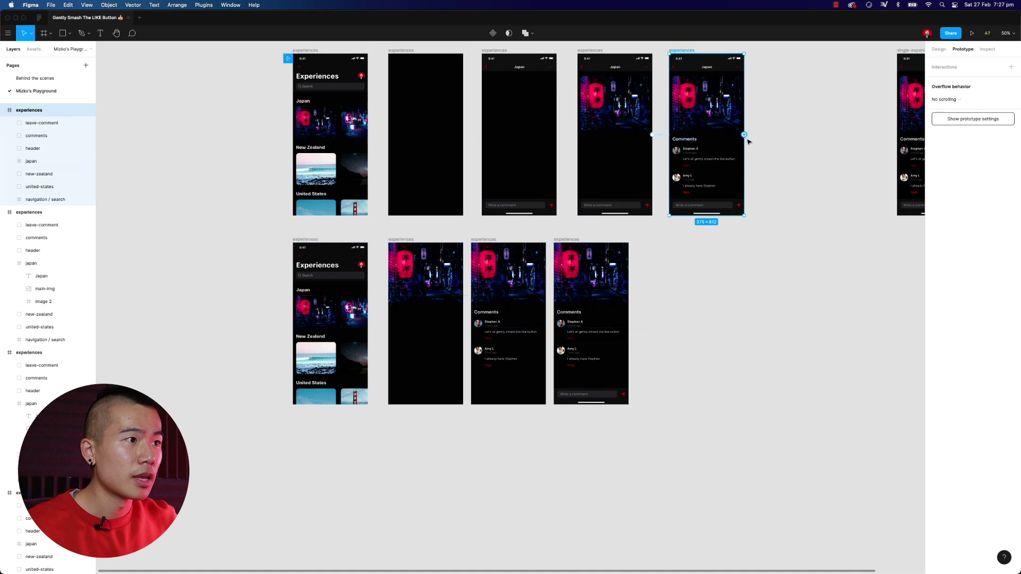
pyautogui.moveTo(744, 135); pyautogui.dragTo(331, 243)
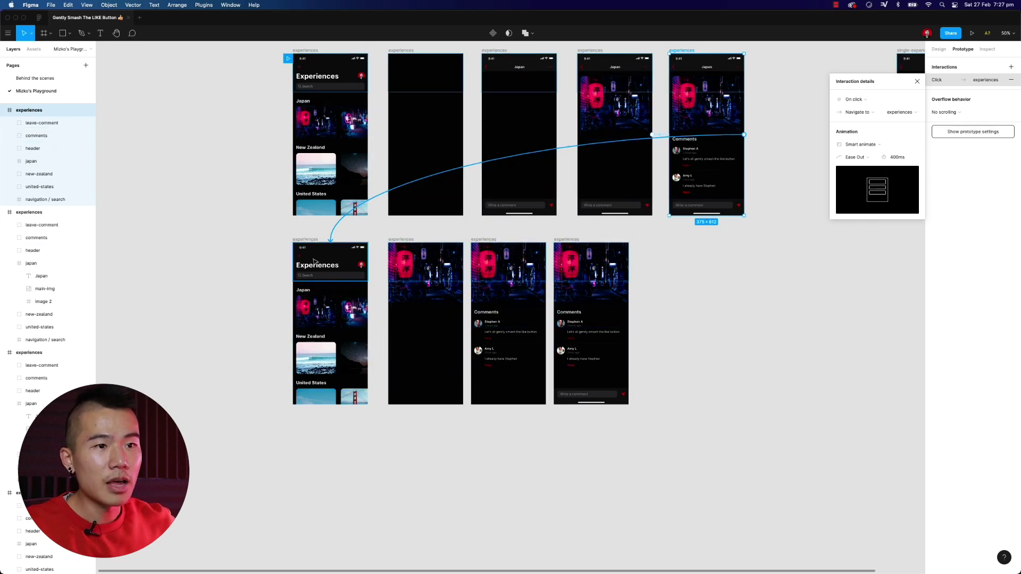
# - Link the second-row Experiences list frame to the second-row image frame with an On click Smart animate, Ease Out, 400ms
pyautogui.doubleClick(311, 322)
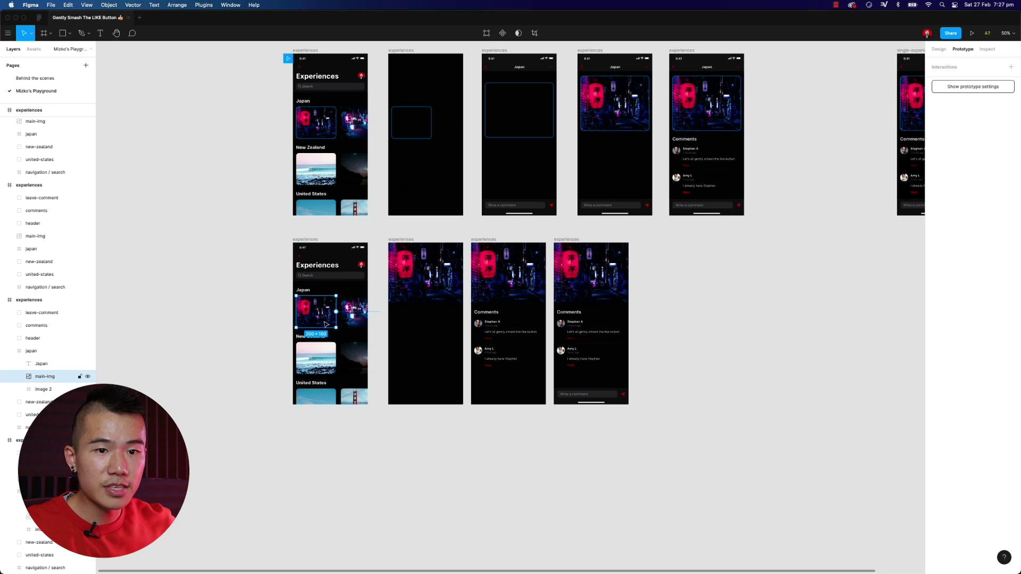
pyautogui.click(305, 239)
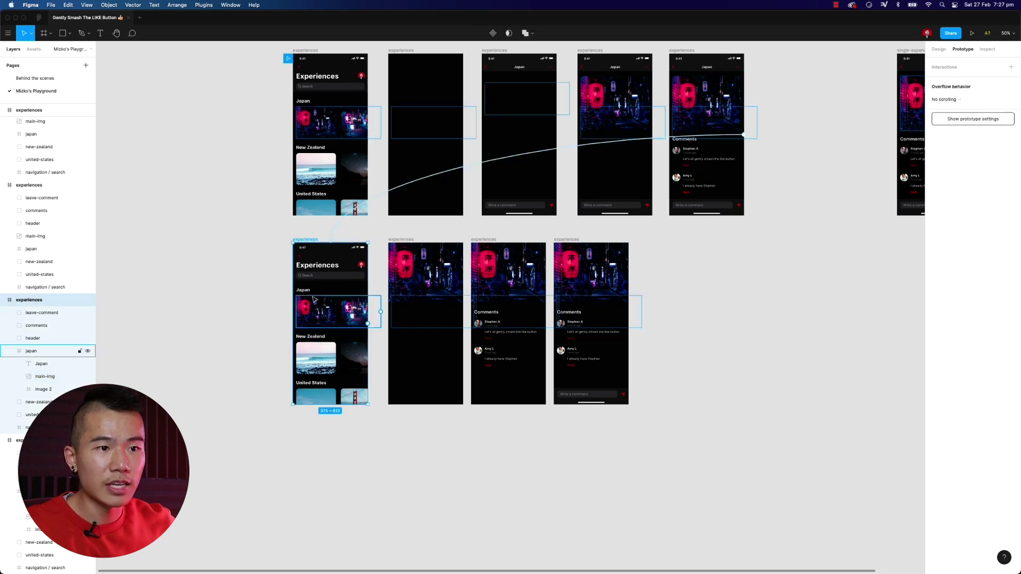
pyautogui.moveTo(368, 323); pyautogui.dragTo(396, 335)
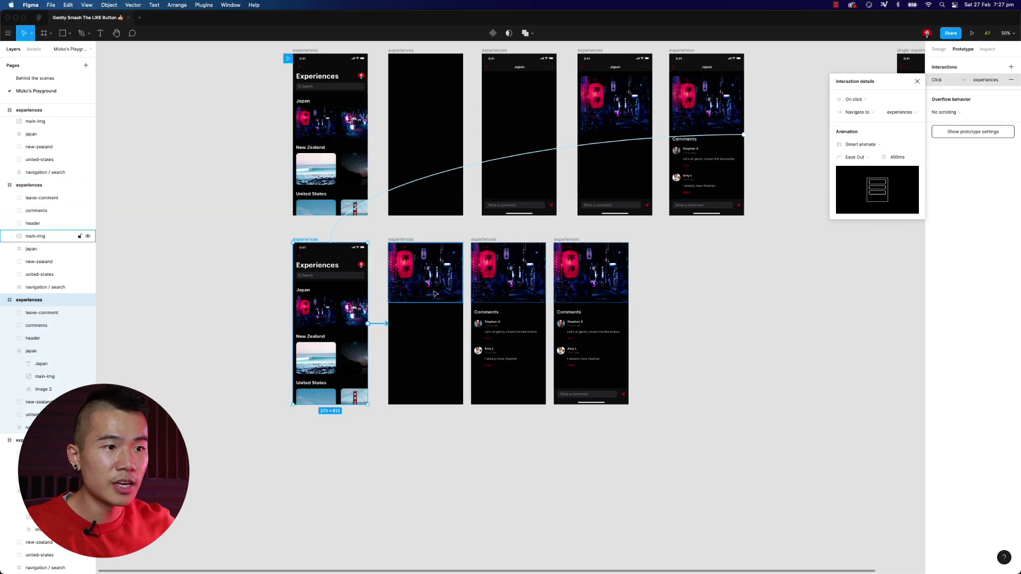
# - Remove the inherited click interactions that link the second-row detail frames back to the first row
pyautogui.click(403, 245)
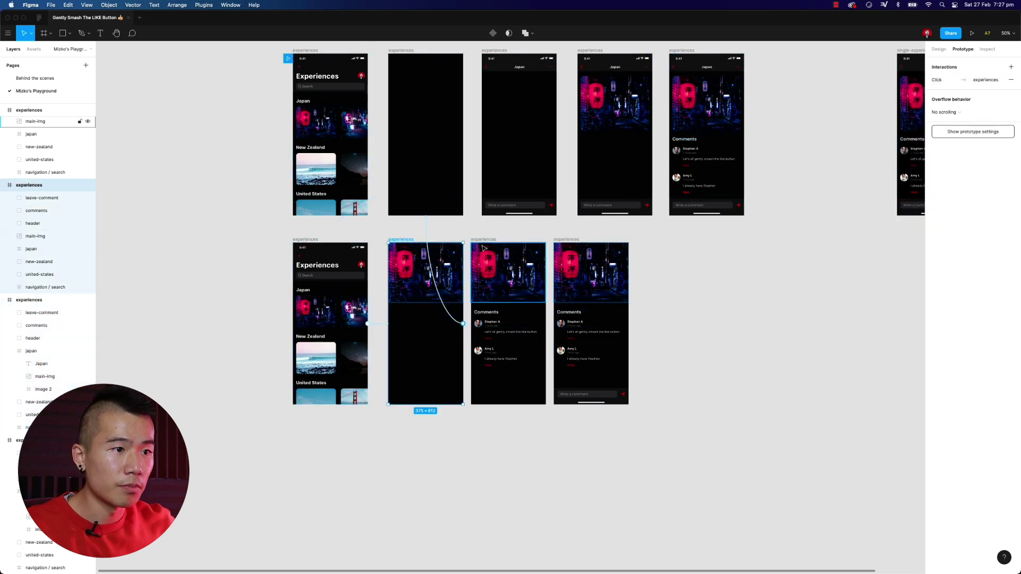
pyautogui.click(429, 223)
pyautogui.click(472, 276)
pyautogui.click(438, 227)
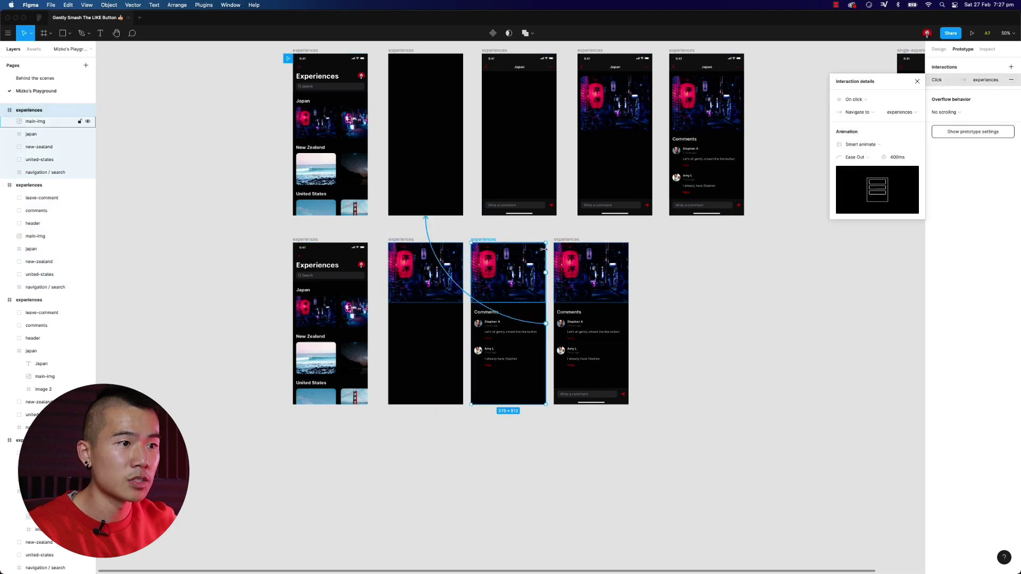
pyautogui.click(431, 240)
pyautogui.press('Delete')
# - Space out the last two second-row frames and link the second frame to the third with an After delay 100ms Smart animate
pyautogui.moveTo(571, 241); pyautogui.dragTo(690, 241)
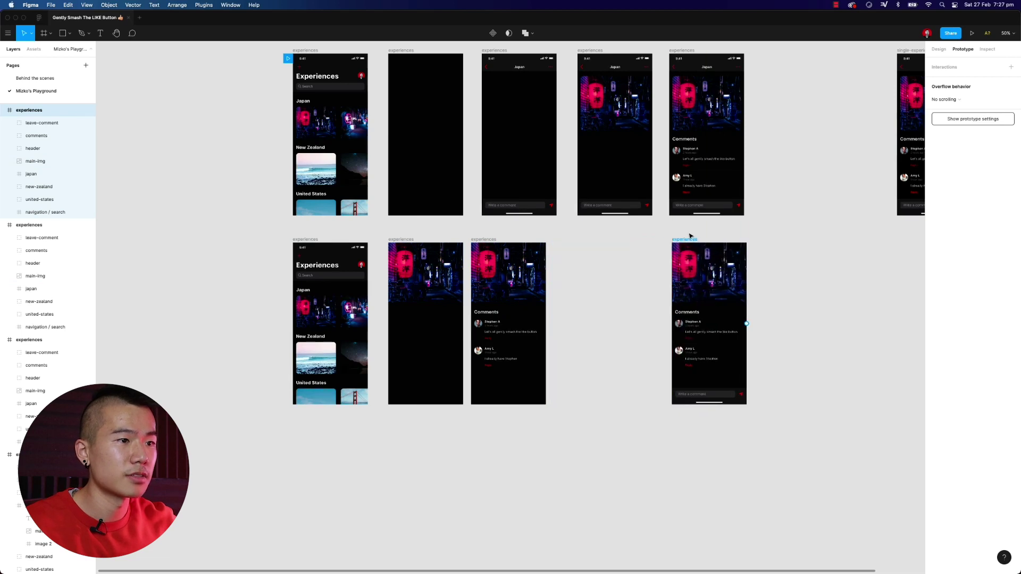
pyautogui.moveTo(488, 240)
pyautogui.mouseDown()
pyautogui.moveTo(556, 240)
pyautogui.moveTo(501, 241)
pyautogui.mouseUp()
pyautogui.click(456, 319)
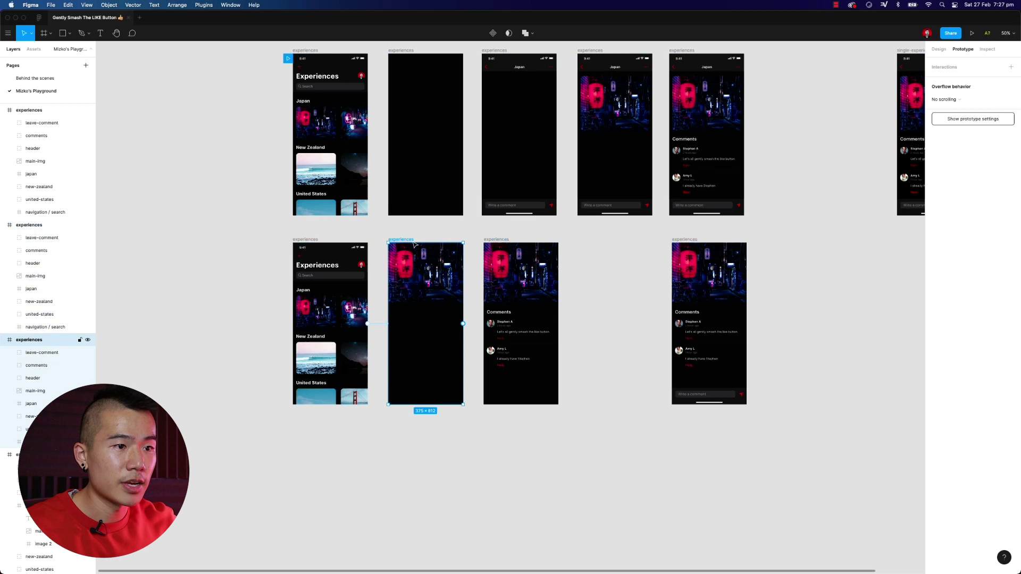
pyautogui.moveTo(464, 324); pyautogui.dragTo(505, 319)
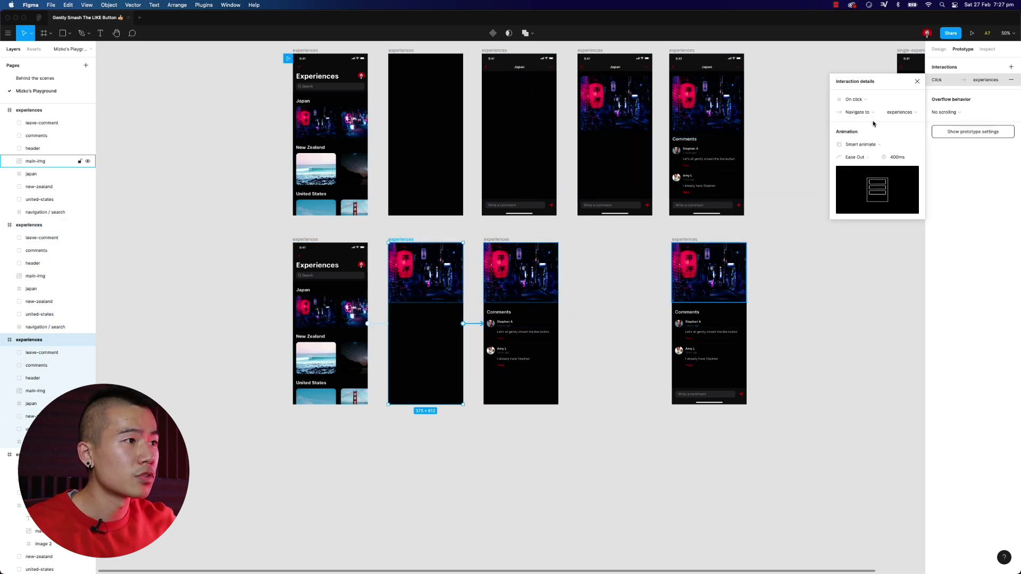
pyautogui.click(861, 99)
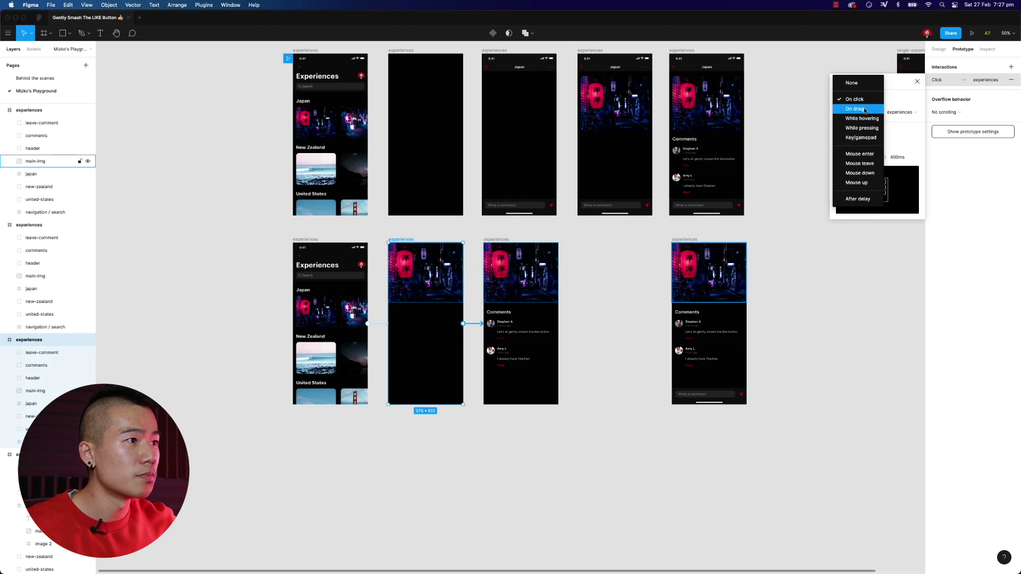
pyautogui.click(876, 198)
pyautogui.click(900, 101)
pyautogui.write('100')
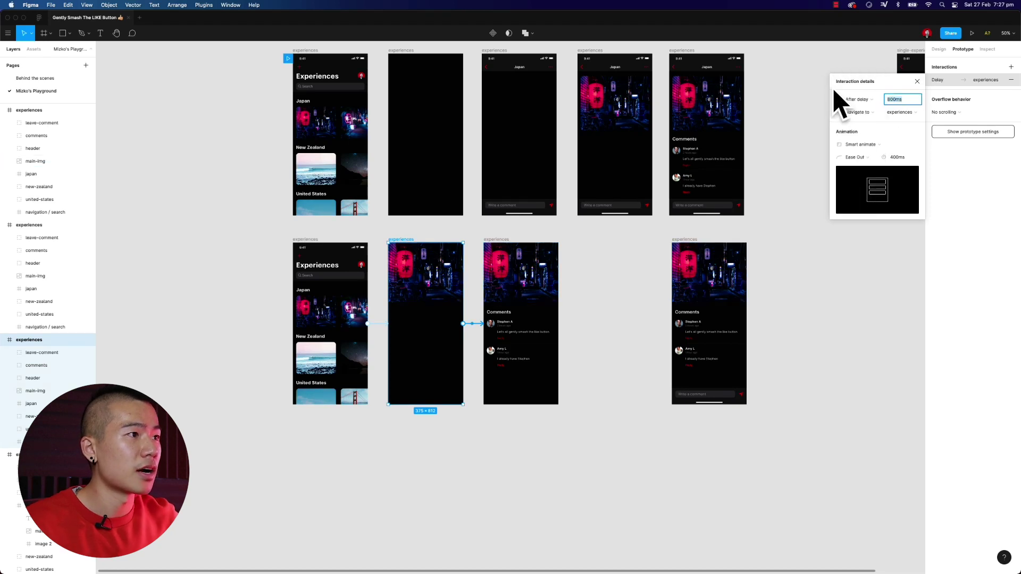
pyautogui.press('Return')
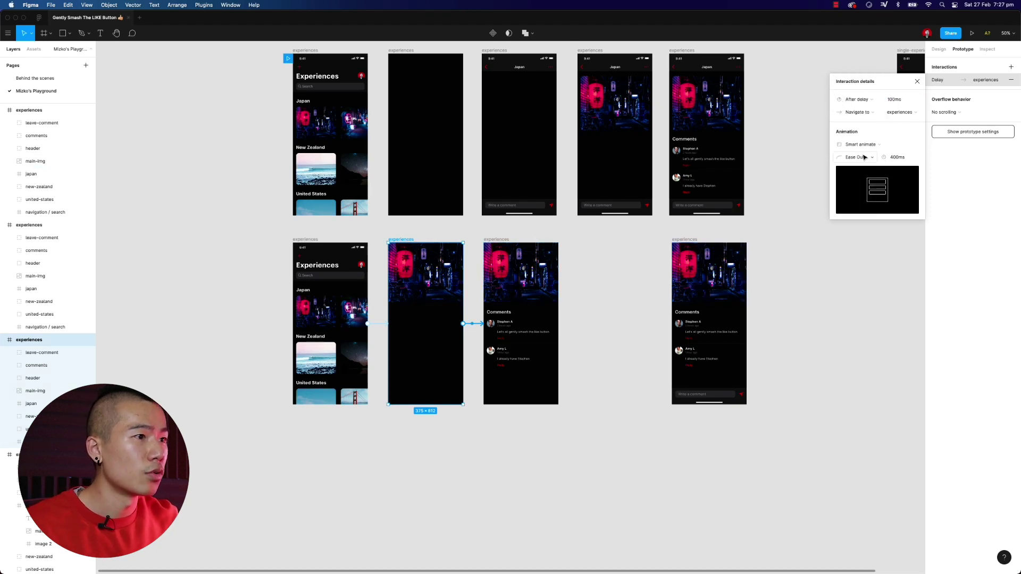
# - Link the third second-row frame to the fourth with an After delay 100ms Smart animate, and move the fourth closer to match the row spacing
pyautogui.click(555, 332)
pyautogui.moveTo(559, 323); pyautogui.dragTo(683, 327)
pyautogui.click(855, 100)
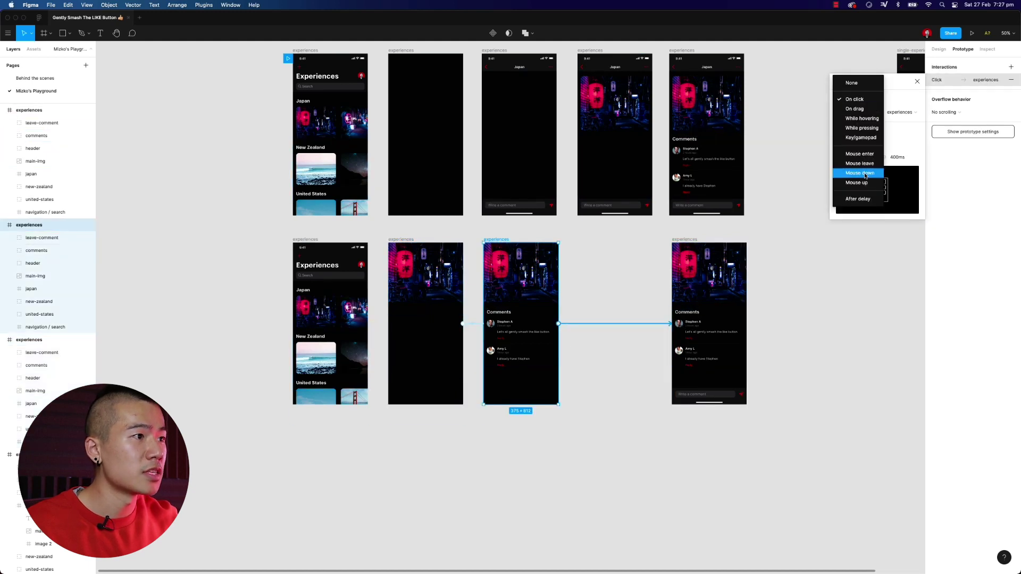
pyautogui.click(865, 198)
pyautogui.click(900, 99)
pyautogui.write('100')
pyautogui.press('Return')
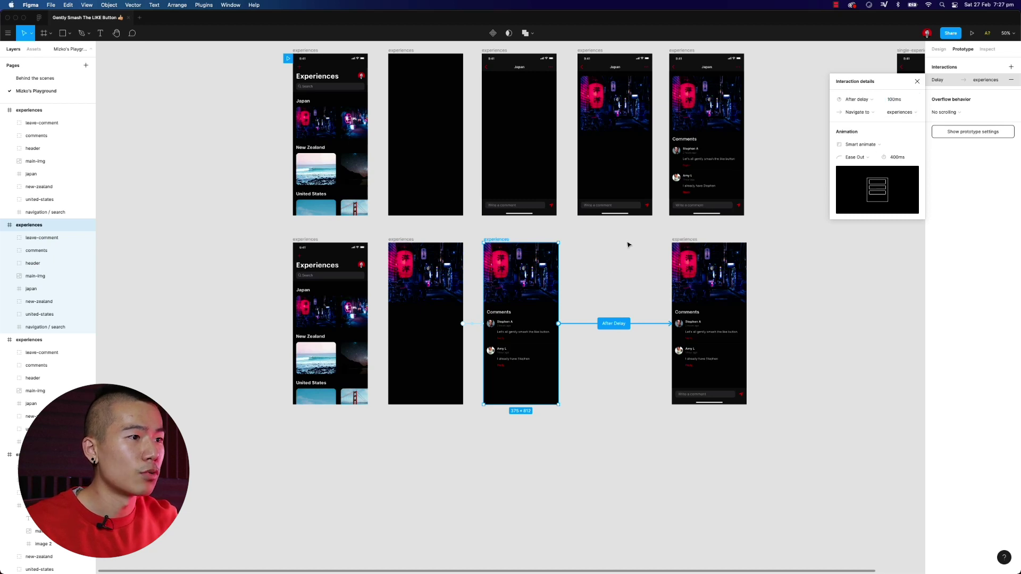
pyautogui.moveTo(686, 241); pyautogui.dragTo(592, 237)
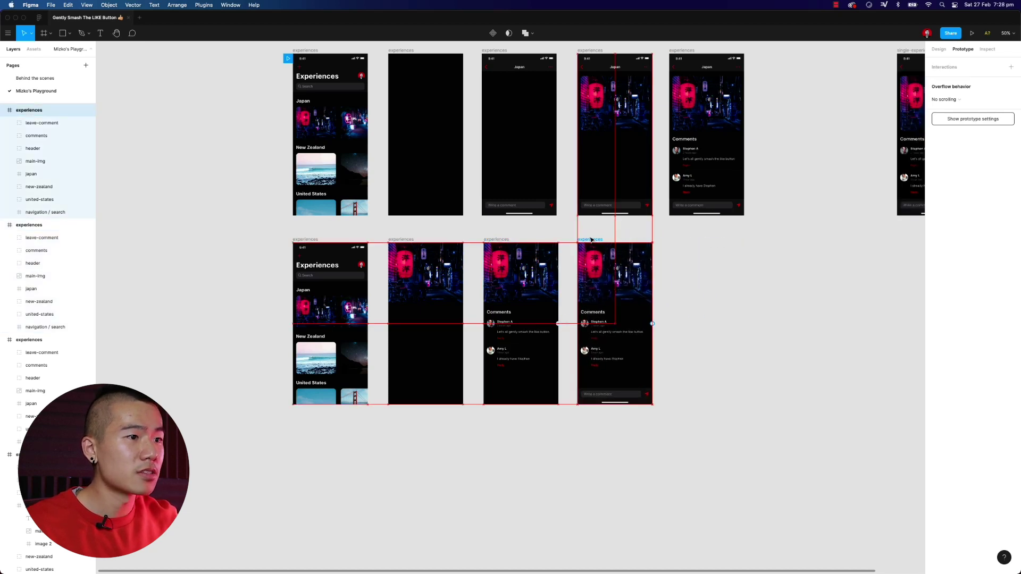
pyautogui.click(745, 308)
# - Preview the prototype from the first-row Experiences list frame and play both Japan transitions through to the full-width detail view
pyautogui.scroll(2, 367, 180)
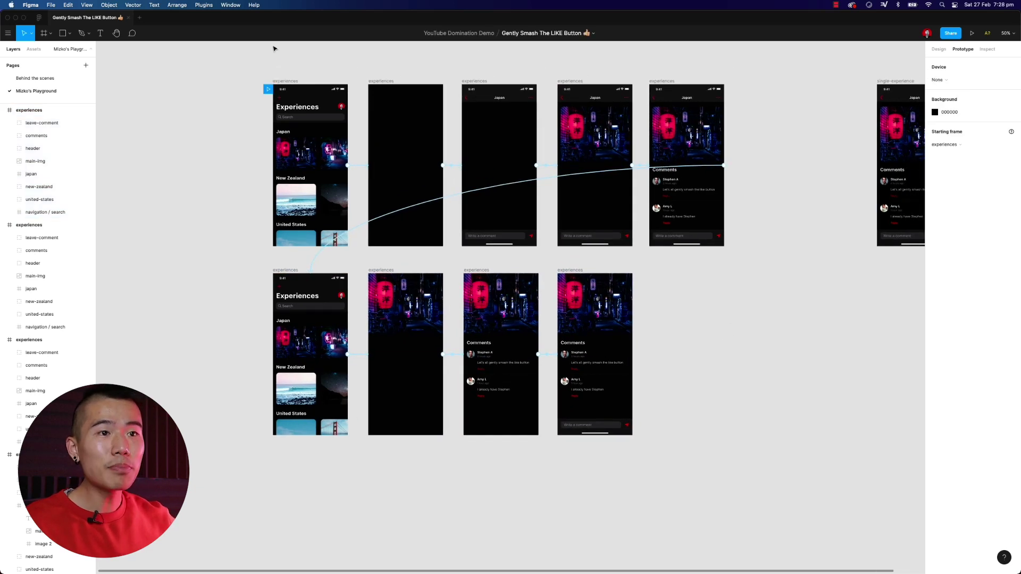
pyautogui.click(287, 82)
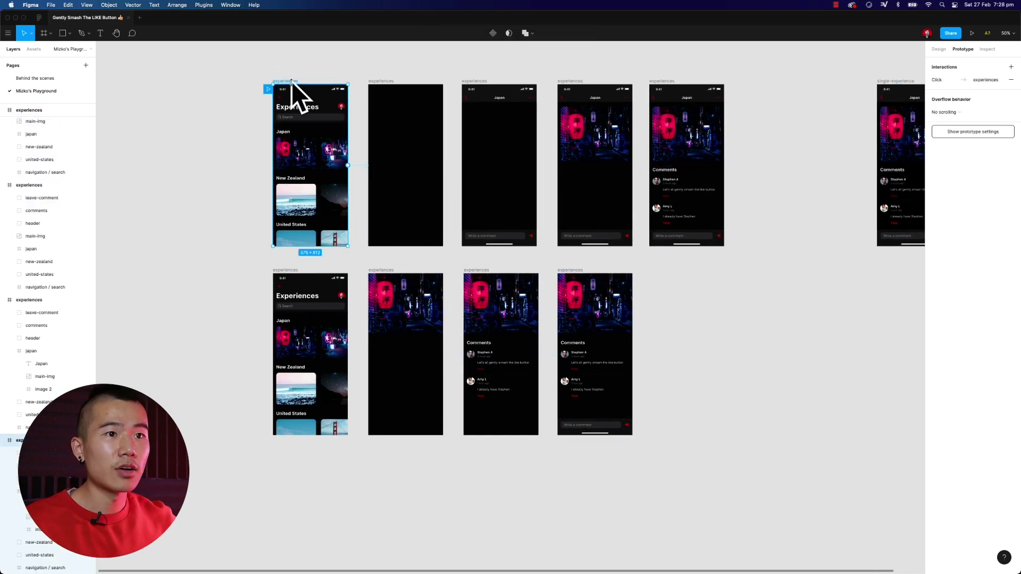
pyautogui.click(972, 36)
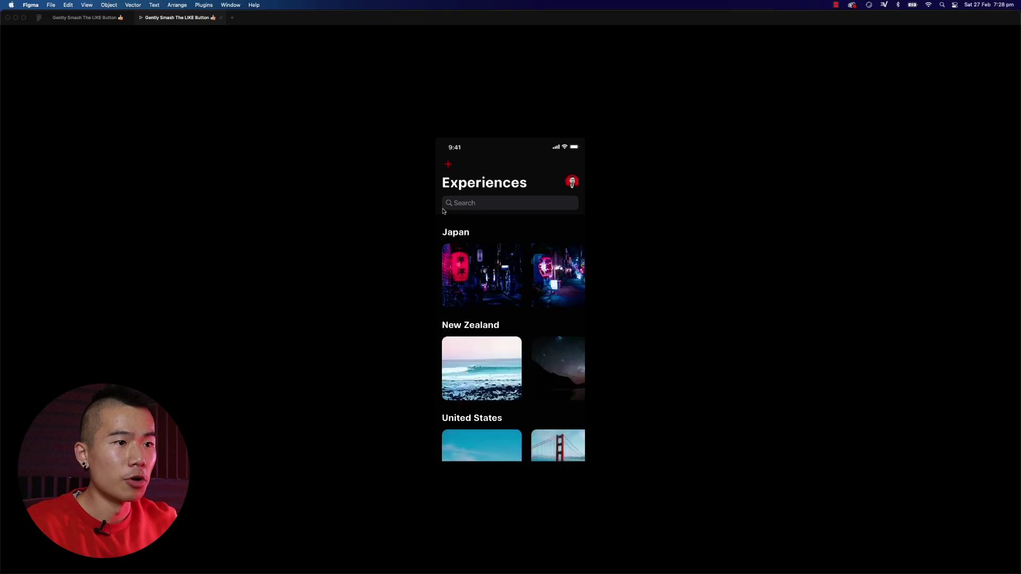
pyautogui.click(502, 296)
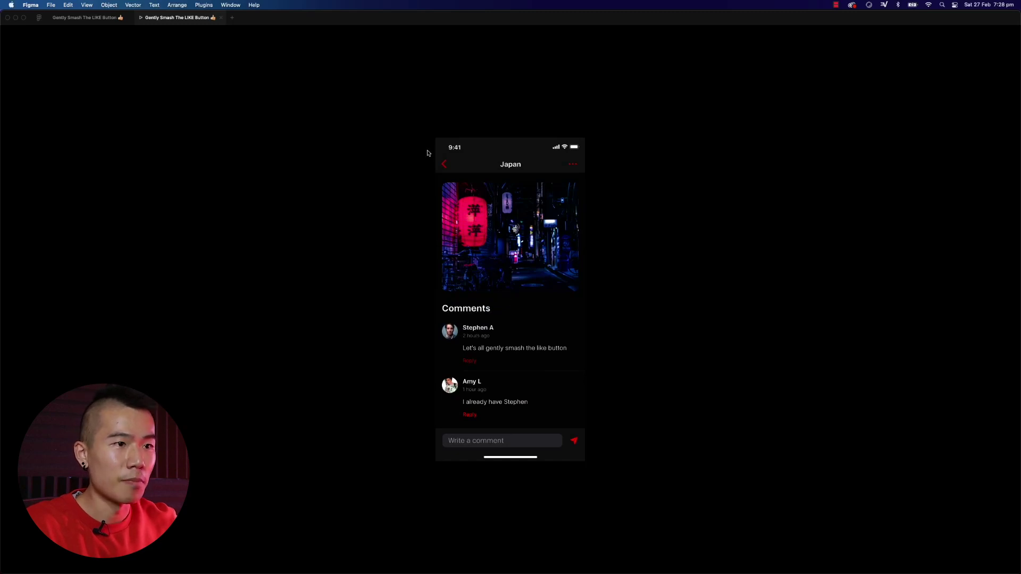
pyautogui.click(444, 164)
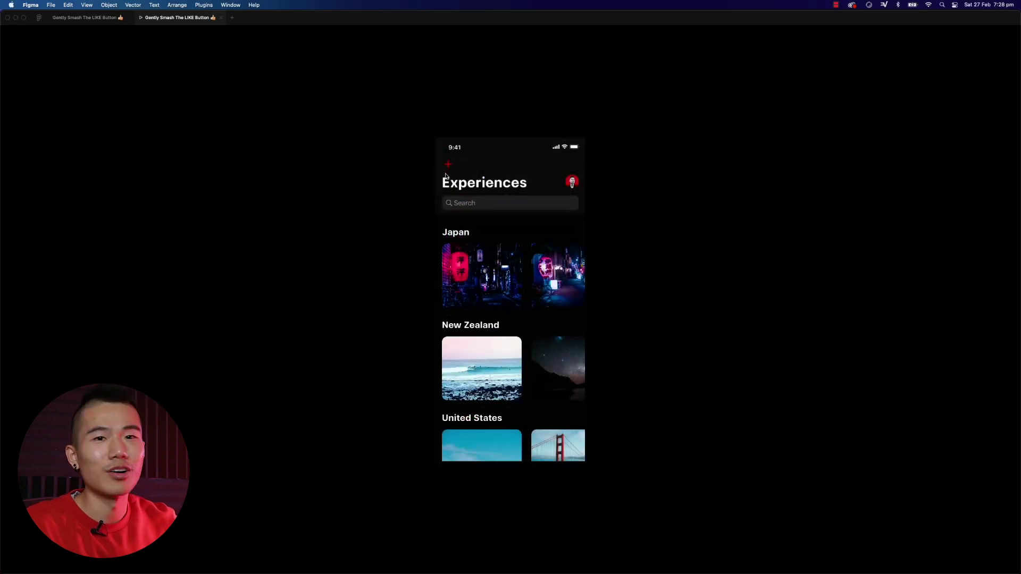
pyautogui.click(454, 258)
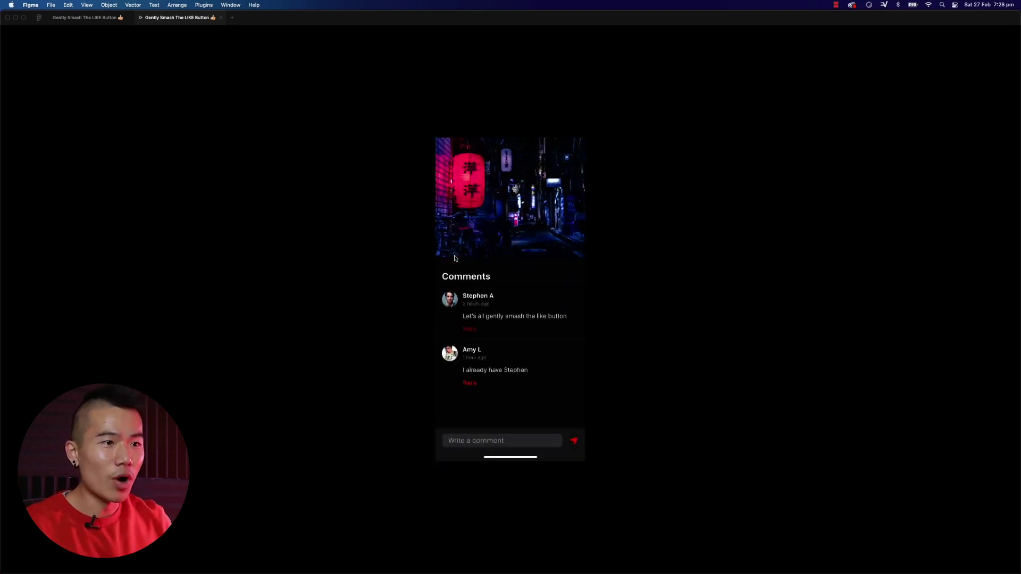
pyautogui.click(455, 259)
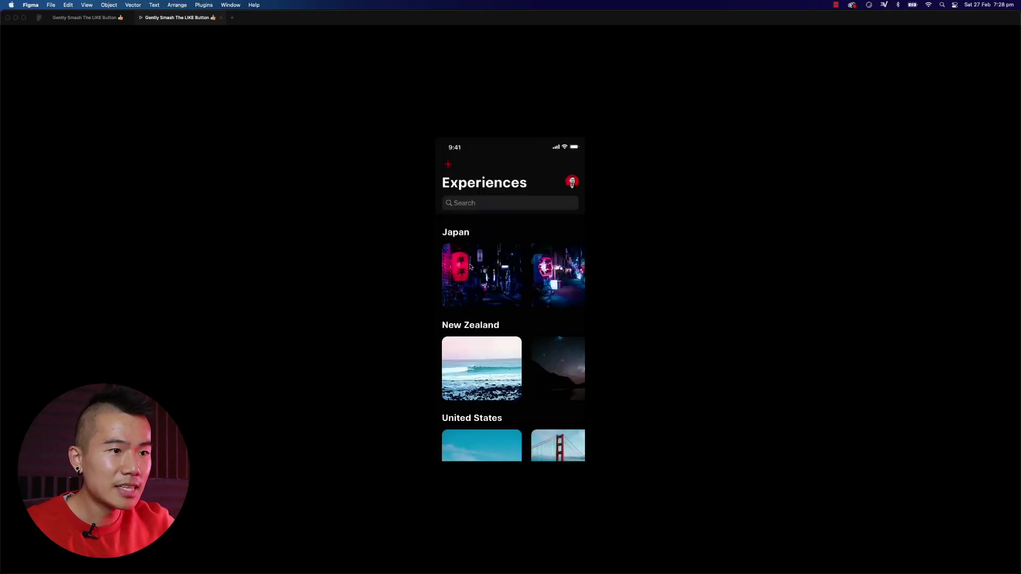
pyautogui.click(470, 267)
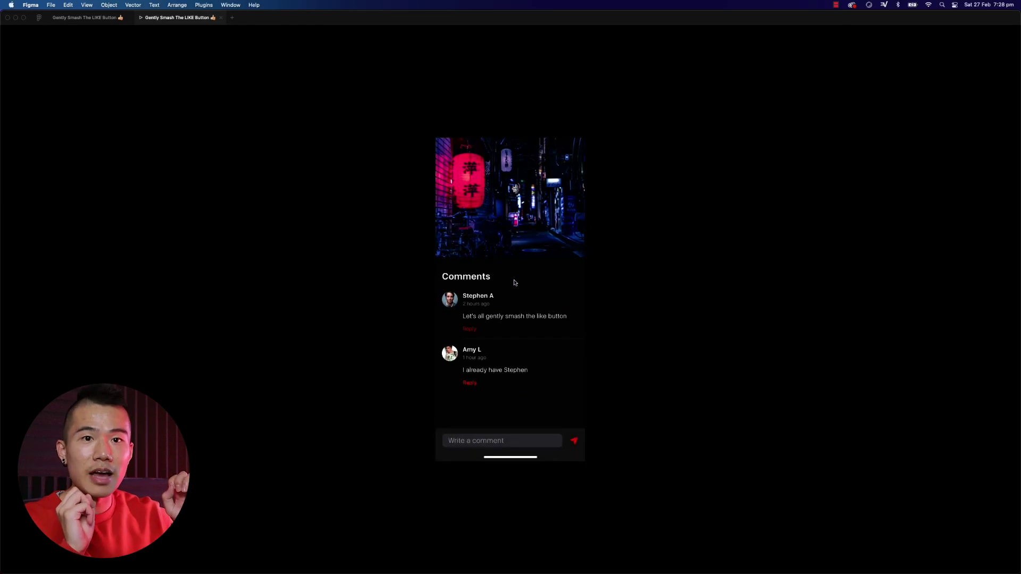
# - In the second-row image frame, move the main-img layer into the japan group below its Japan title
pyautogui.click(105, 21)
pyautogui.hotkey('shift', '0')
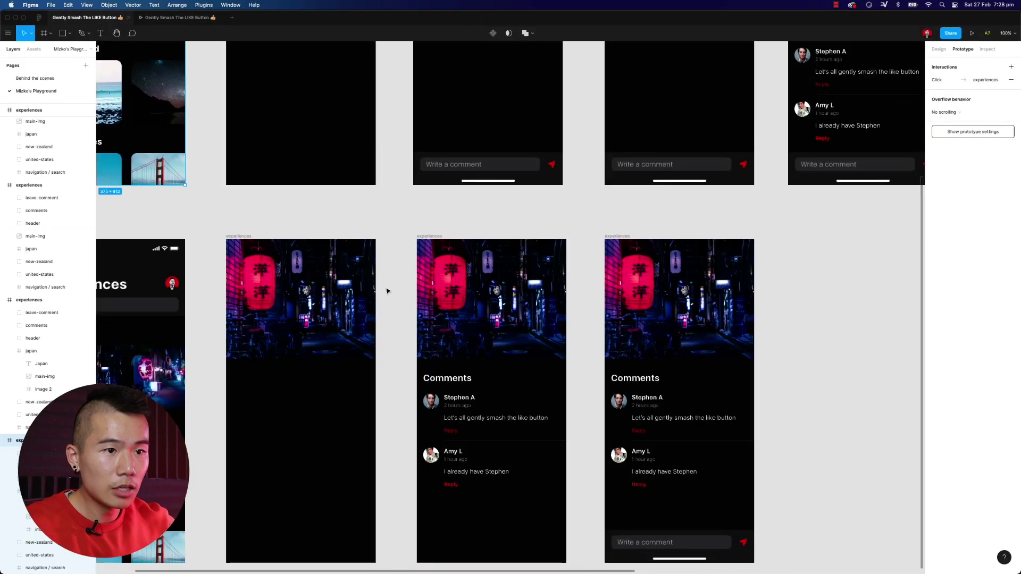
pyautogui.hscroll(-5, 387, 289)
pyautogui.scroll(-2, 387, 289)
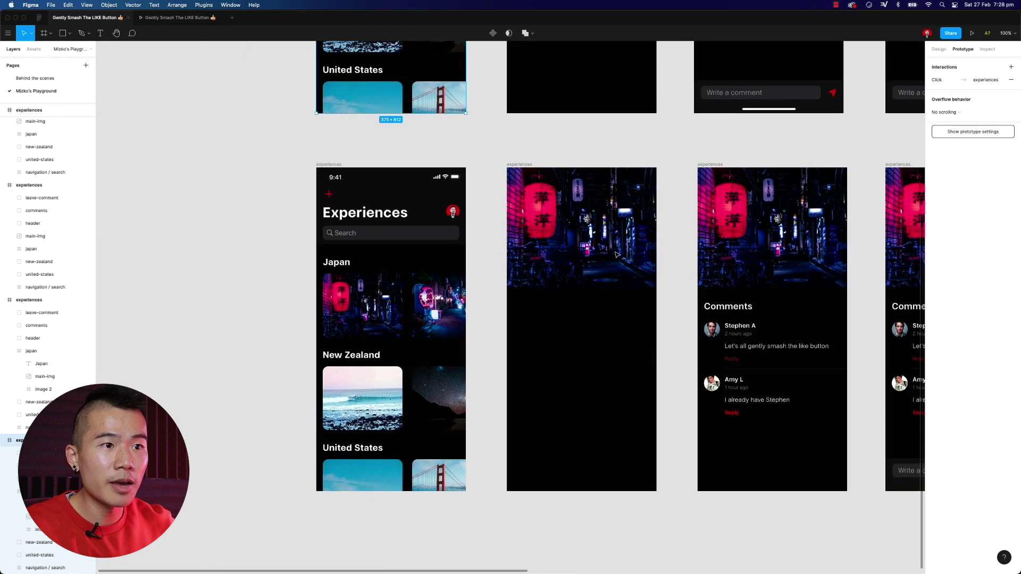
pyautogui.click(520, 188)
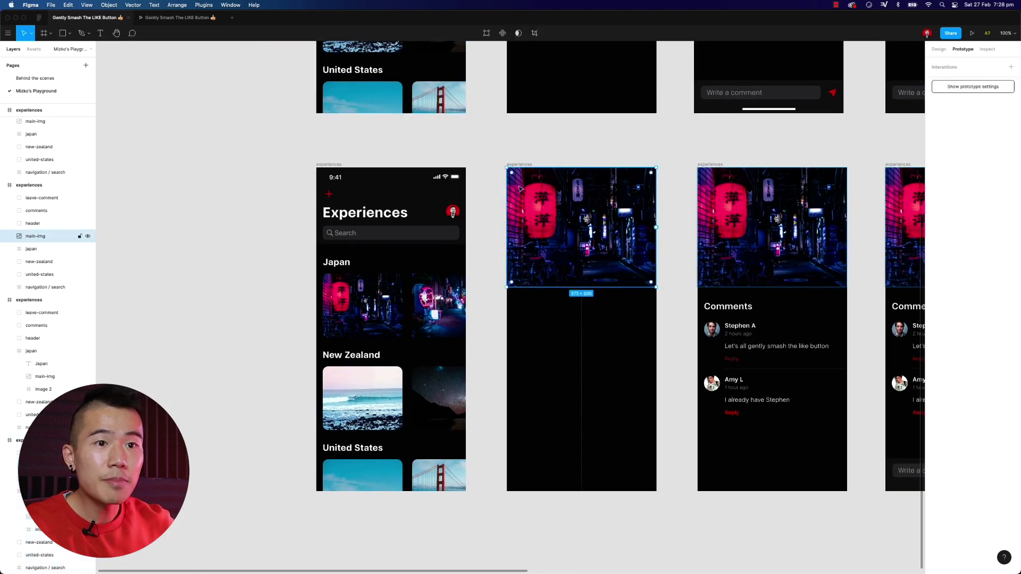
pyautogui.click(10, 250)
pyautogui.moveTo(30, 239); pyautogui.dragTo(37, 260)
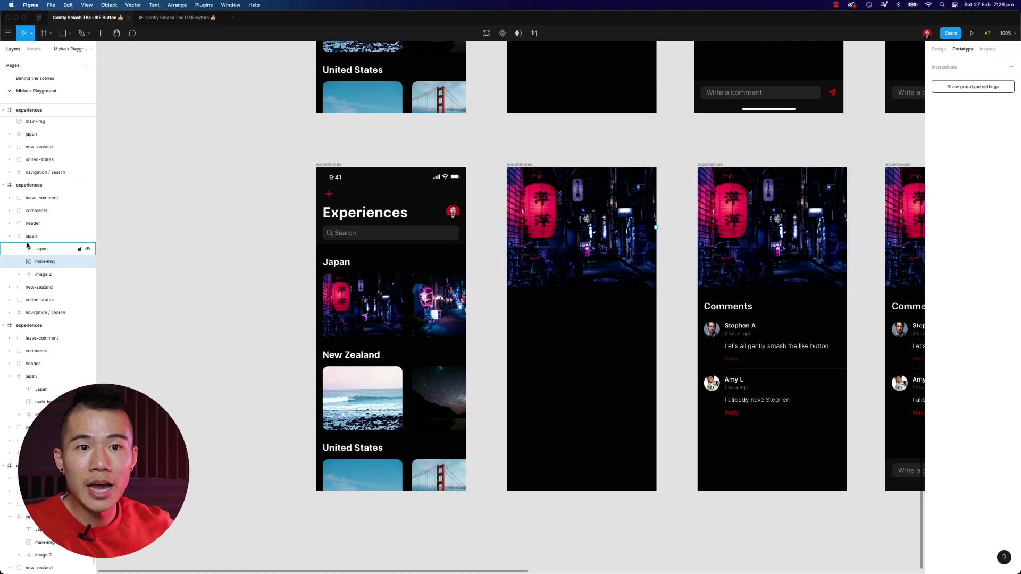
# - Compare where main-img sits inside the japan group in the second-row list frame and the image frame
pyautogui.click(35, 263)
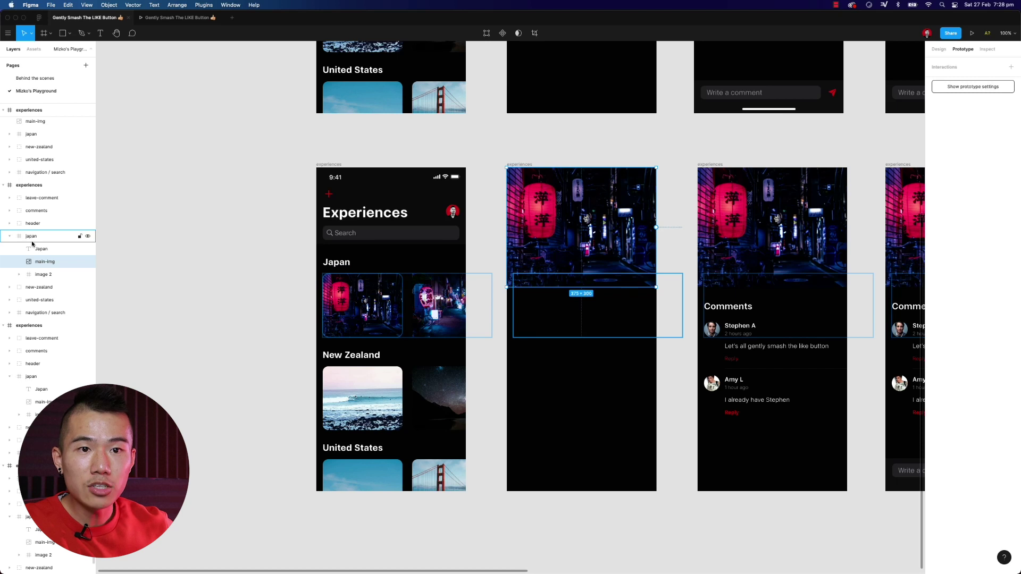
pyautogui.click(10, 236)
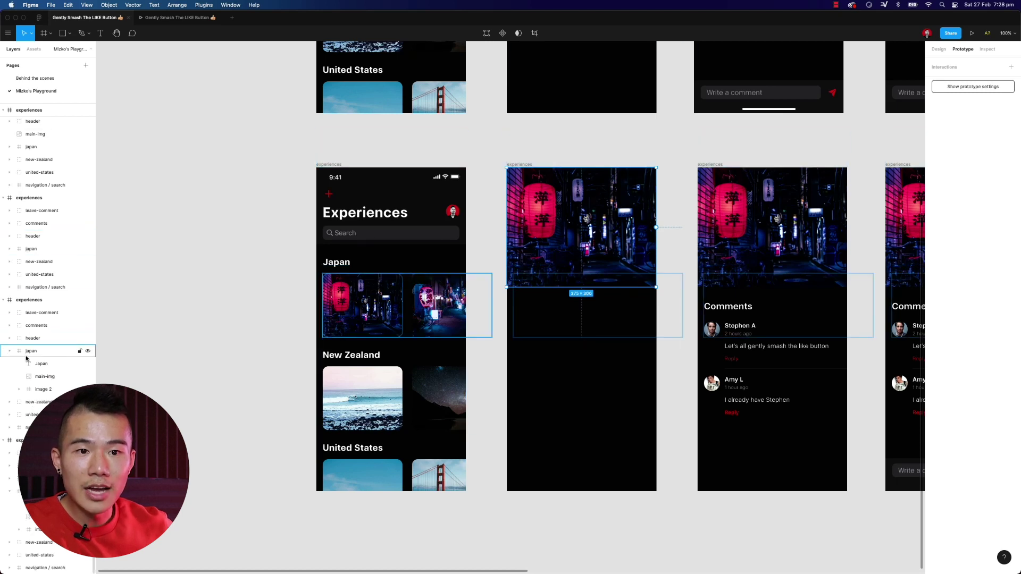
pyautogui.click(10, 249)
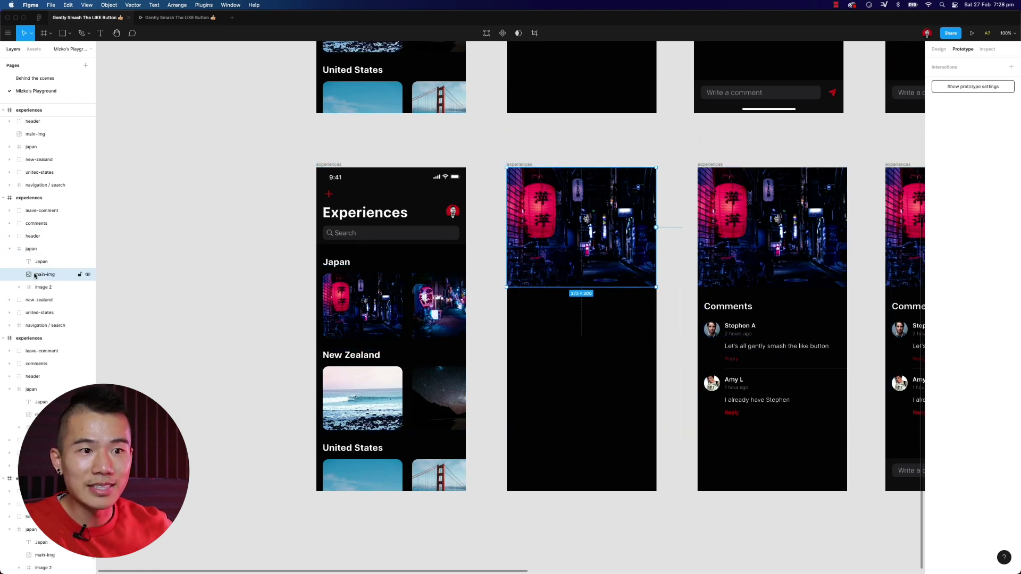
pyautogui.click(36, 415)
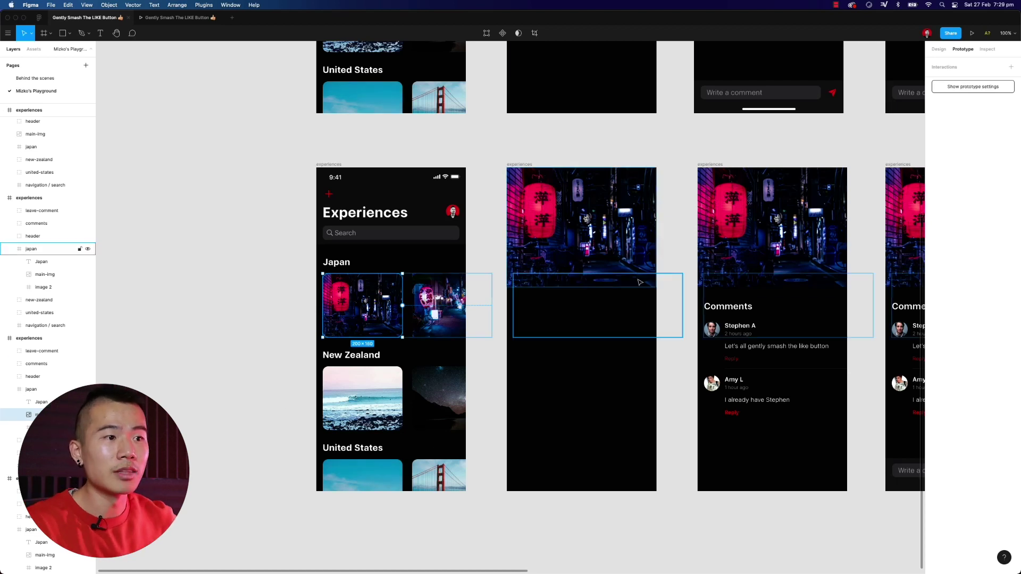
pyautogui.click(552, 233)
pyautogui.click(264, 287)
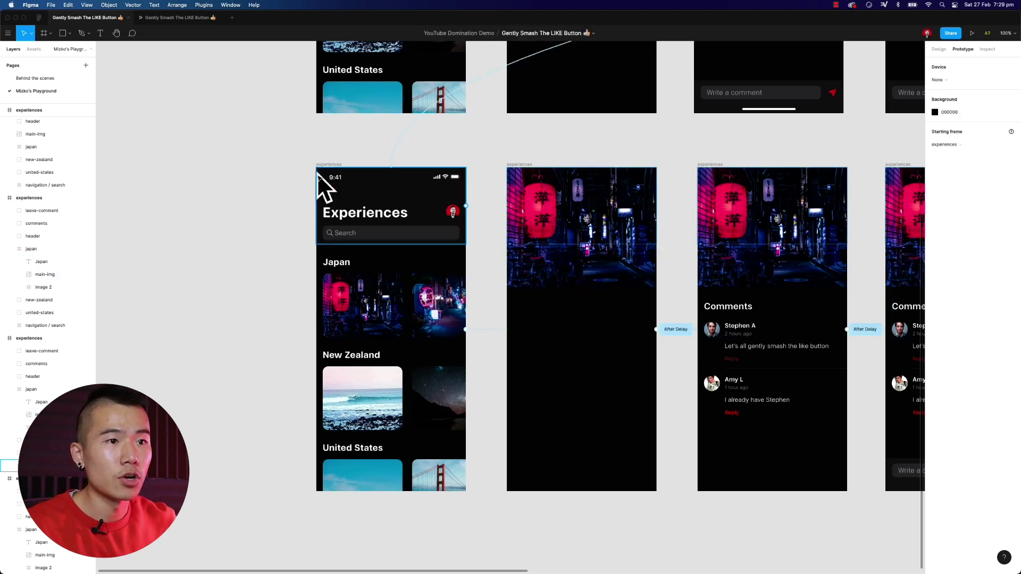
# - Return to the running preview, replay the transition into the full-width Japan detail view, and close the preview
pyautogui.click(201, 20)
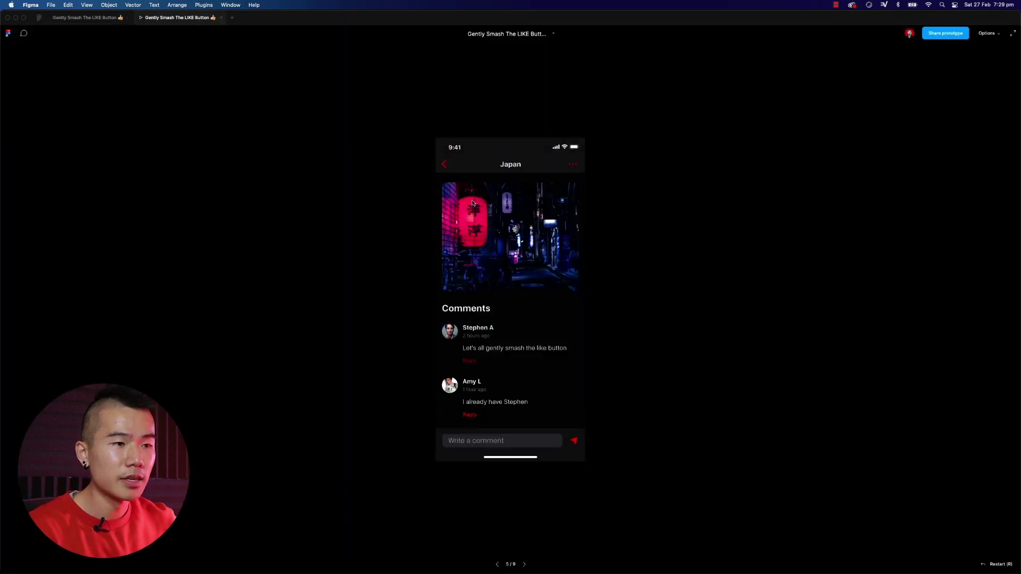
pyautogui.click(473, 203)
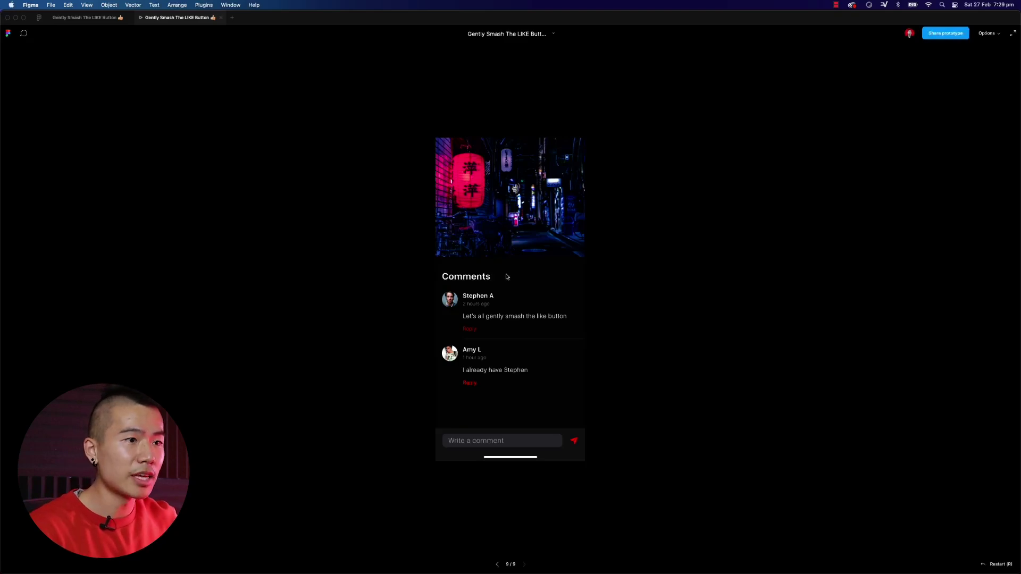
pyautogui.click(220, 17)
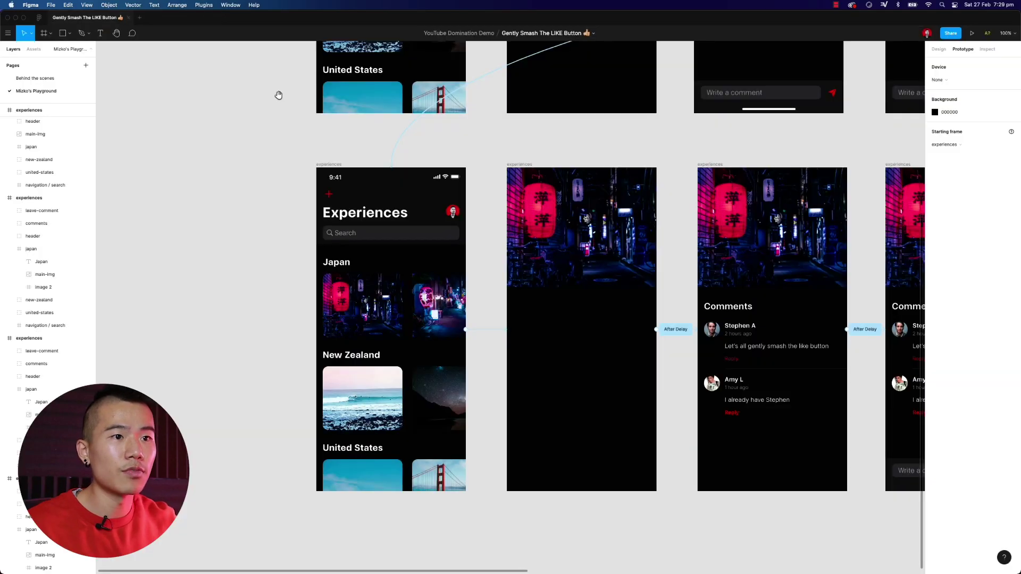
# - Restart the preview from the first-row list frame and replay the Japan detail, back and full-width image transitions
pyautogui.scroll(6, 341, 254)
pyautogui.click(321, 121)
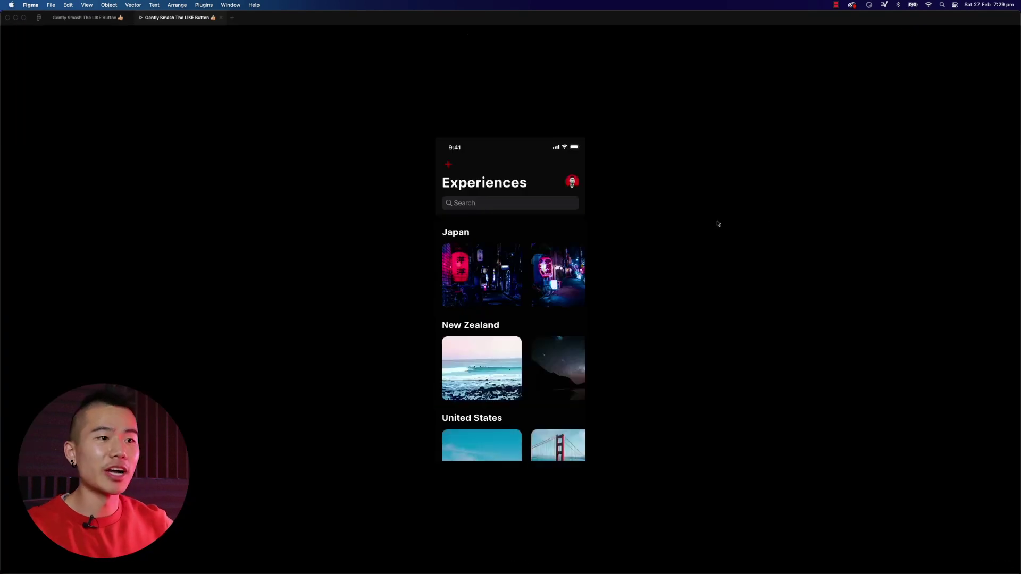
pyautogui.click(501, 282)
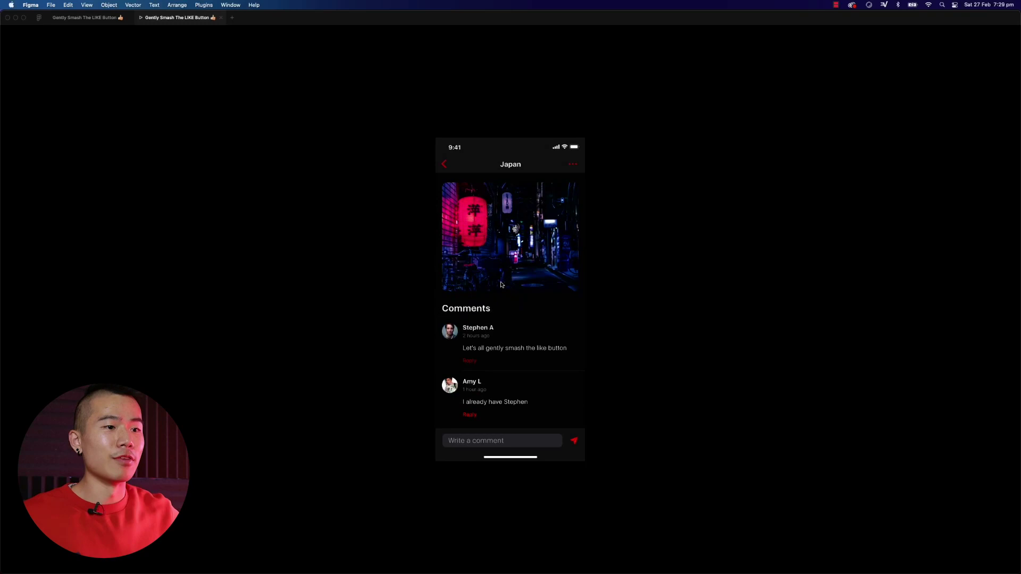
pyautogui.click(446, 166)
pyautogui.click(478, 275)
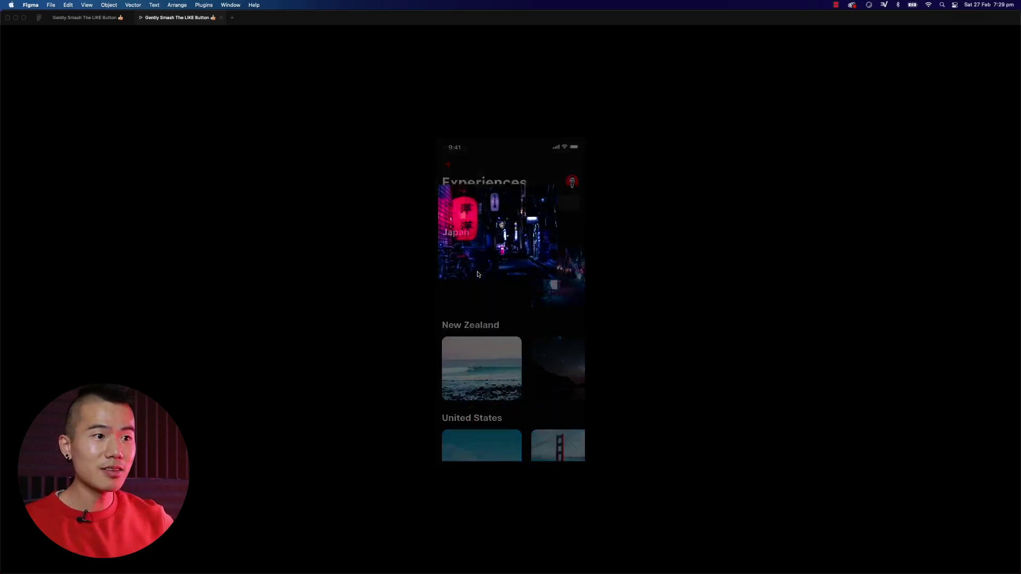